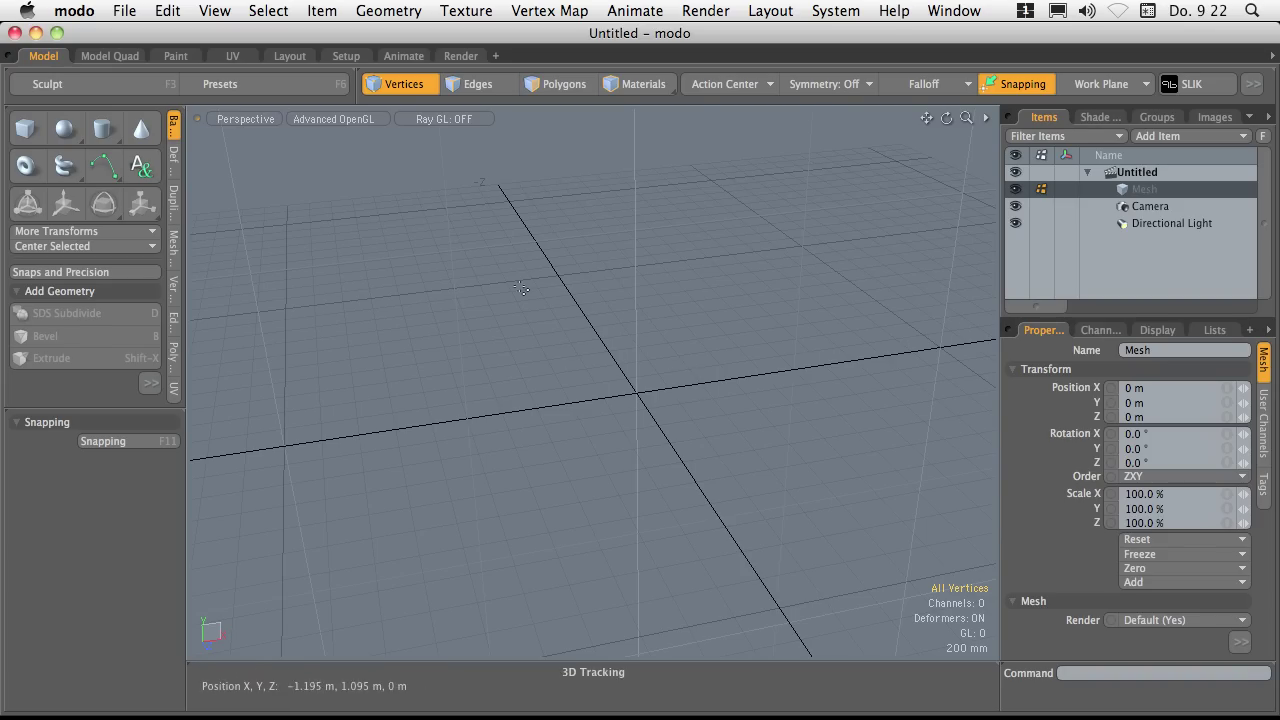
# Step: Draw a trial wavy five-point curve with the Curve tool, starting at about X -1.76 m near the horizontal axis
pyautogui.keyDown('alt'); pyautogui.moveTo(673, 387); pyautogui.dragTo(637, 382); pyautogui.keyUp('alt')
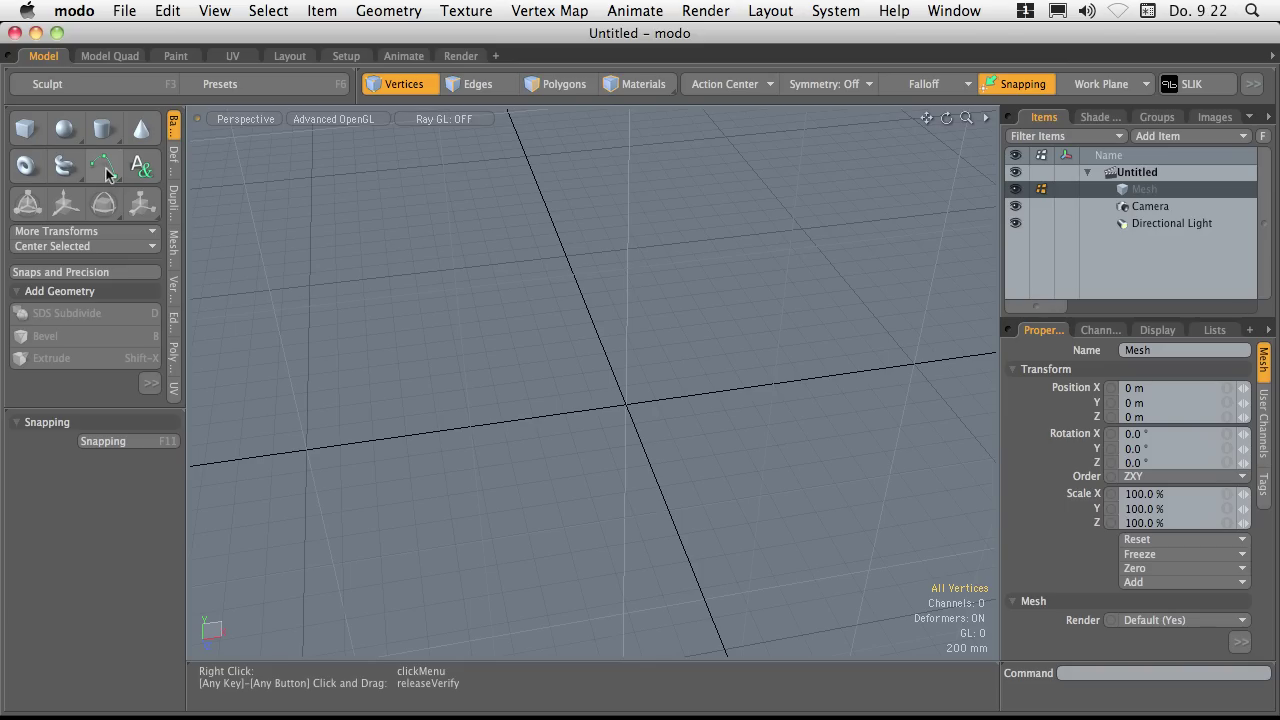
pyautogui.click(106, 168)
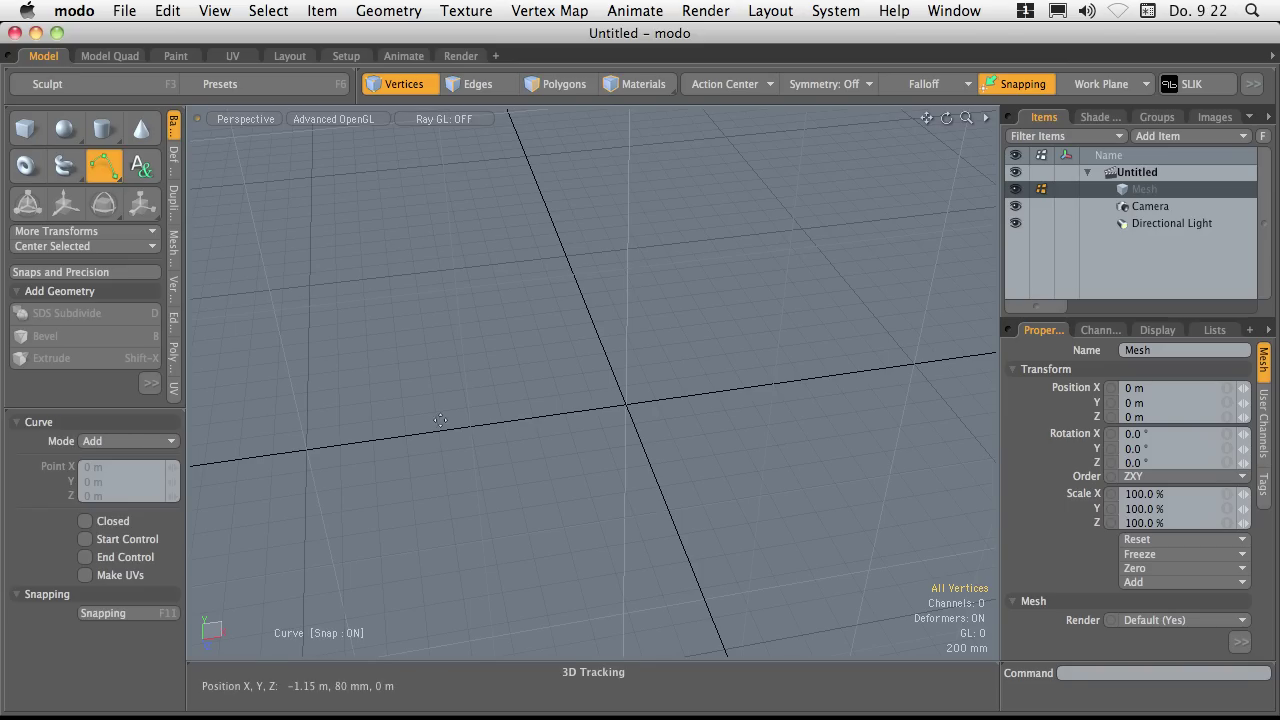
pyautogui.click(348, 443)
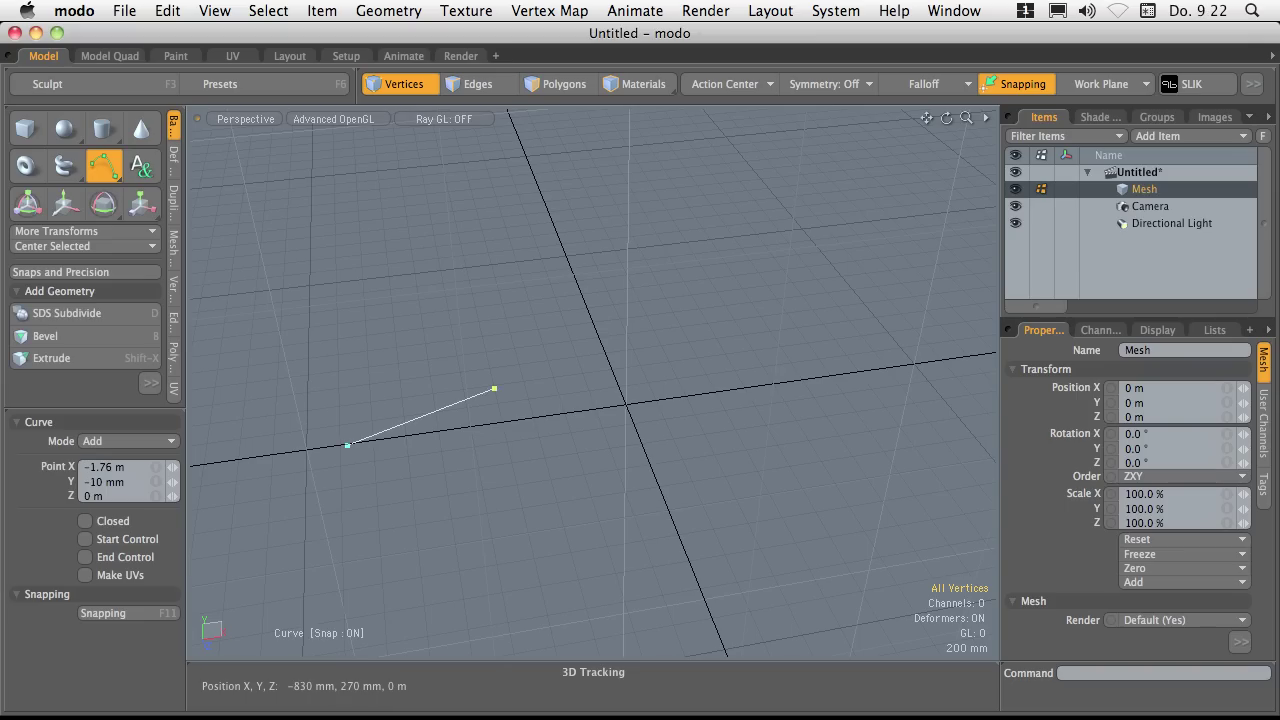
pyautogui.click(786, 398)
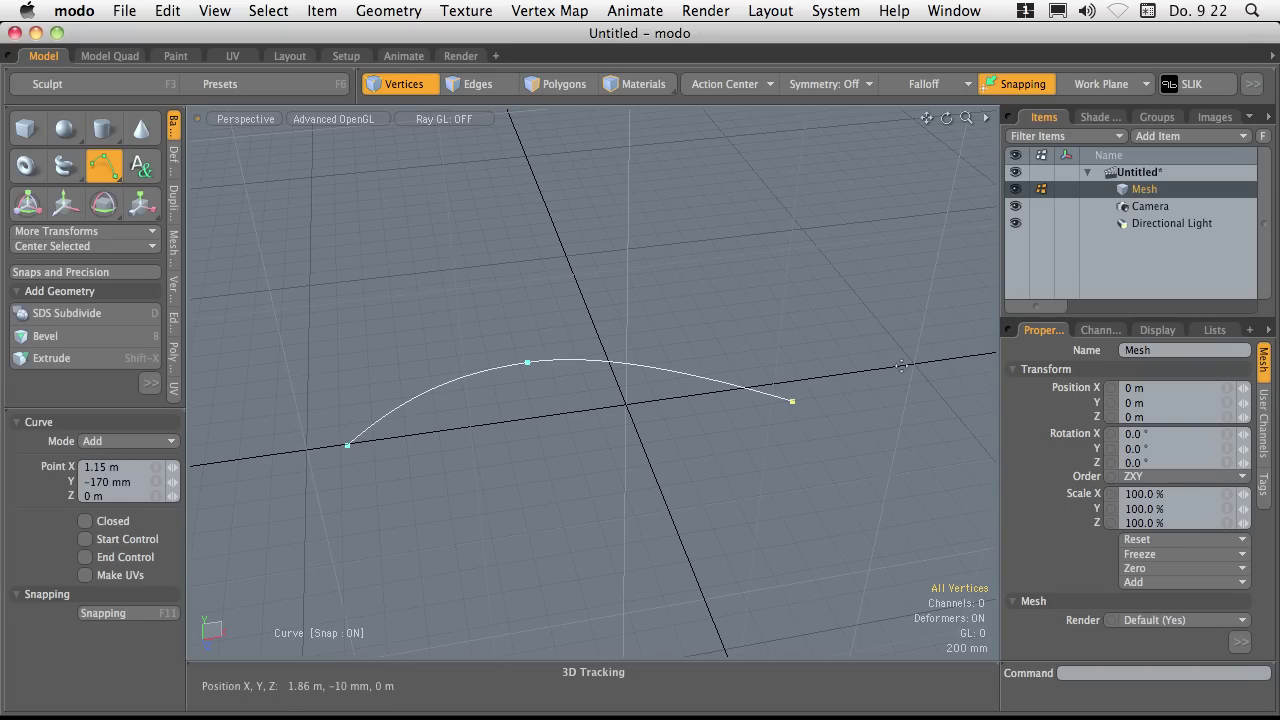
pyautogui.click(966, 326)
pyautogui.moveTo(977, 320); pyautogui.dragTo(777, 302)
pyautogui.click(874, 321)
# Step: Reshape the trial curve by moving its points in height and depth, placing the middle point at about X 1.06 m, Z 580 mm
pyautogui.keyDown('alt'); pyautogui.moveTo(793, 368); pyautogui.dragTo(660, 471); pyautogui.keyUp('alt')
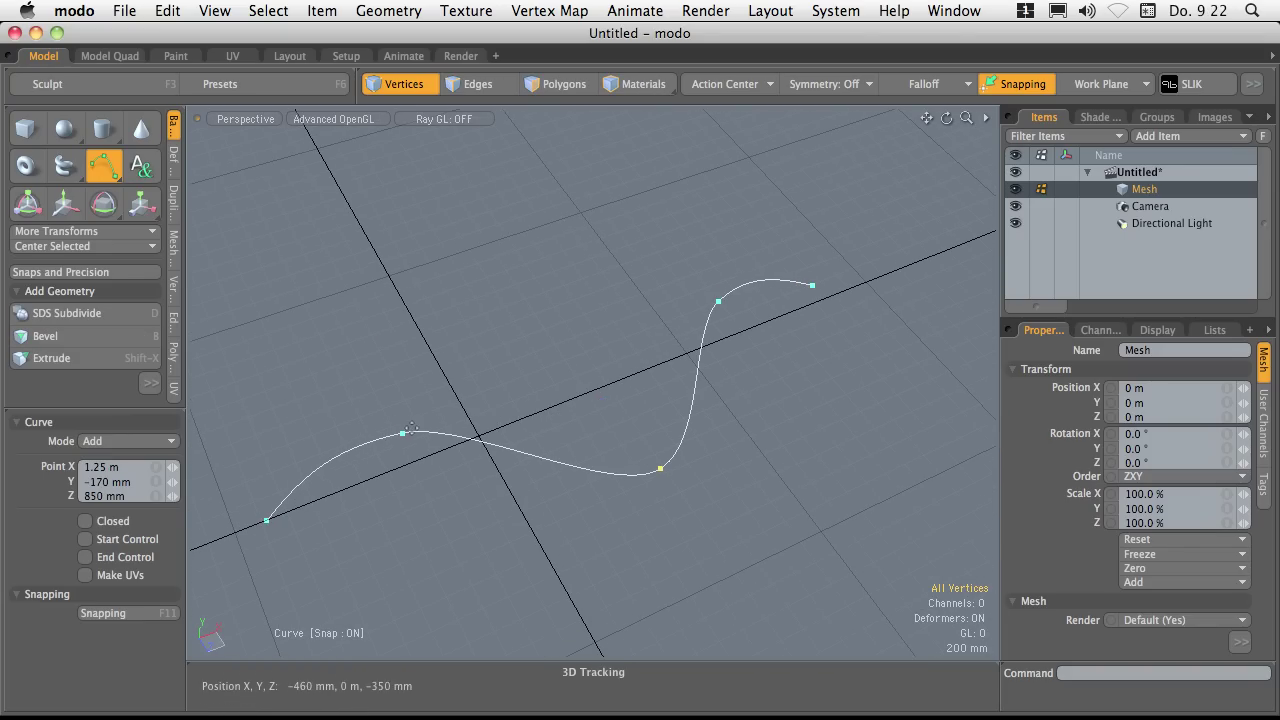
pyautogui.moveTo(402, 433); pyautogui.dragTo(413, 399)
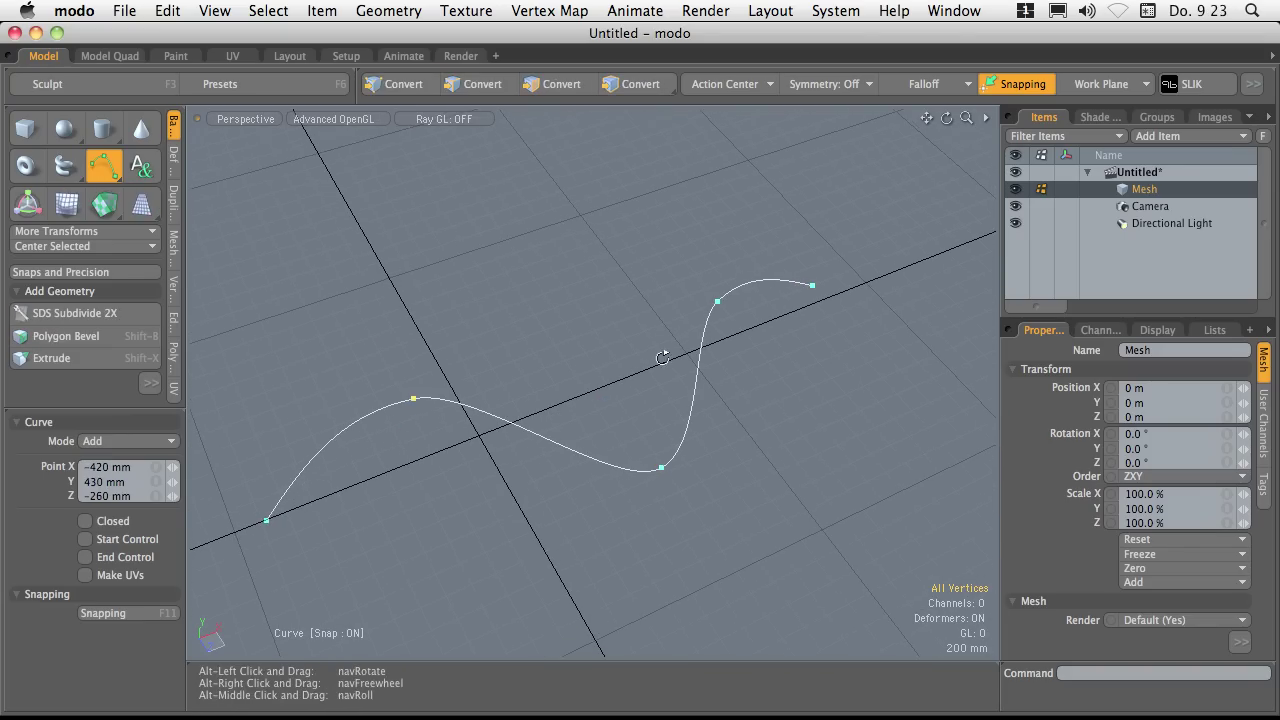
pyautogui.keyDown('alt'); pyautogui.moveTo(660, 354); pyautogui.dragTo(714, 434); pyautogui.keyUp('alt')
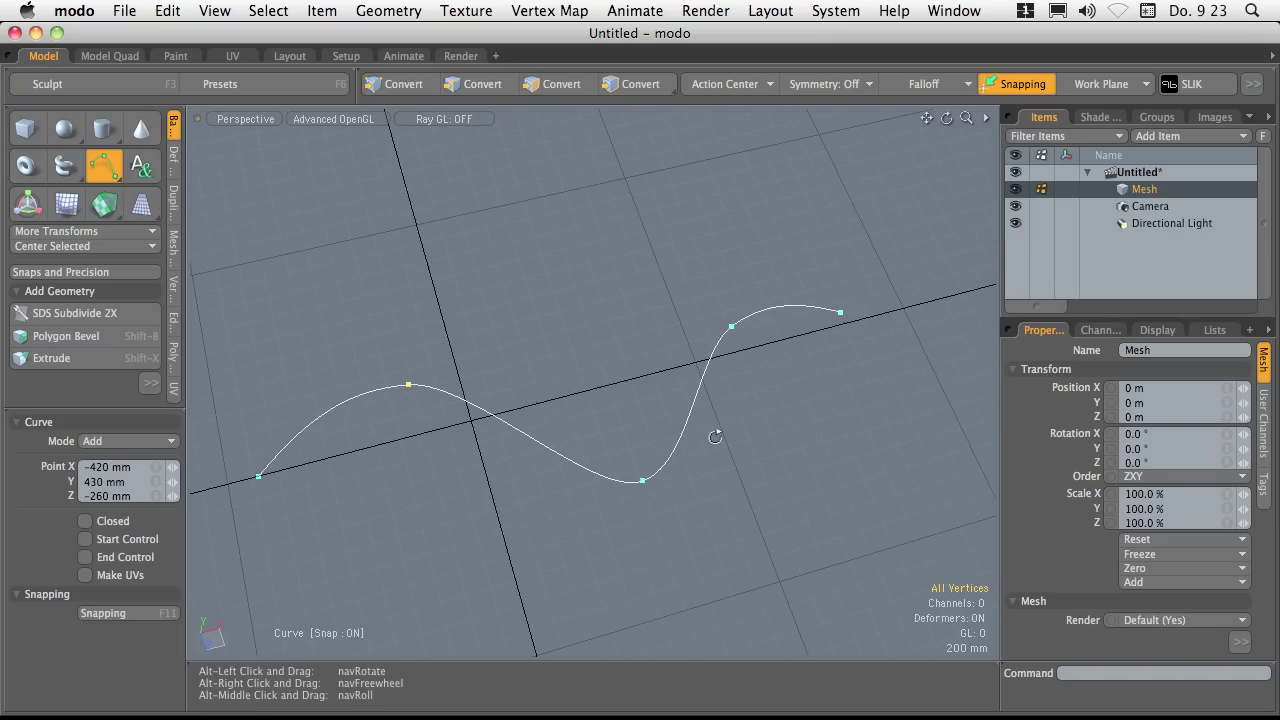
pyautogui.click(732, 337)
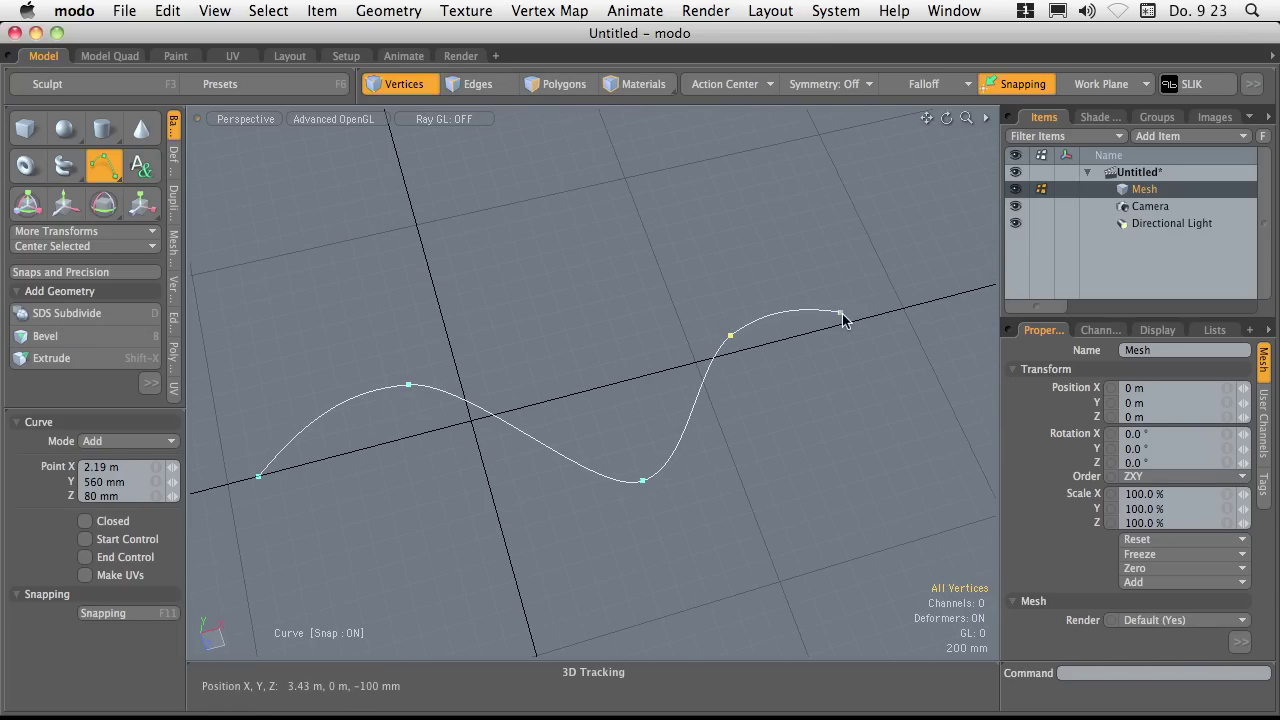
pyautogui.moveTo(843, 320); pyautogui.dragTo(897, 312)
pyautogui.keyDown('alt'); pyautogui.moveTo(680, 423); pyautogui.dragTo(734, 392); pyautogui.keyUp('alt')
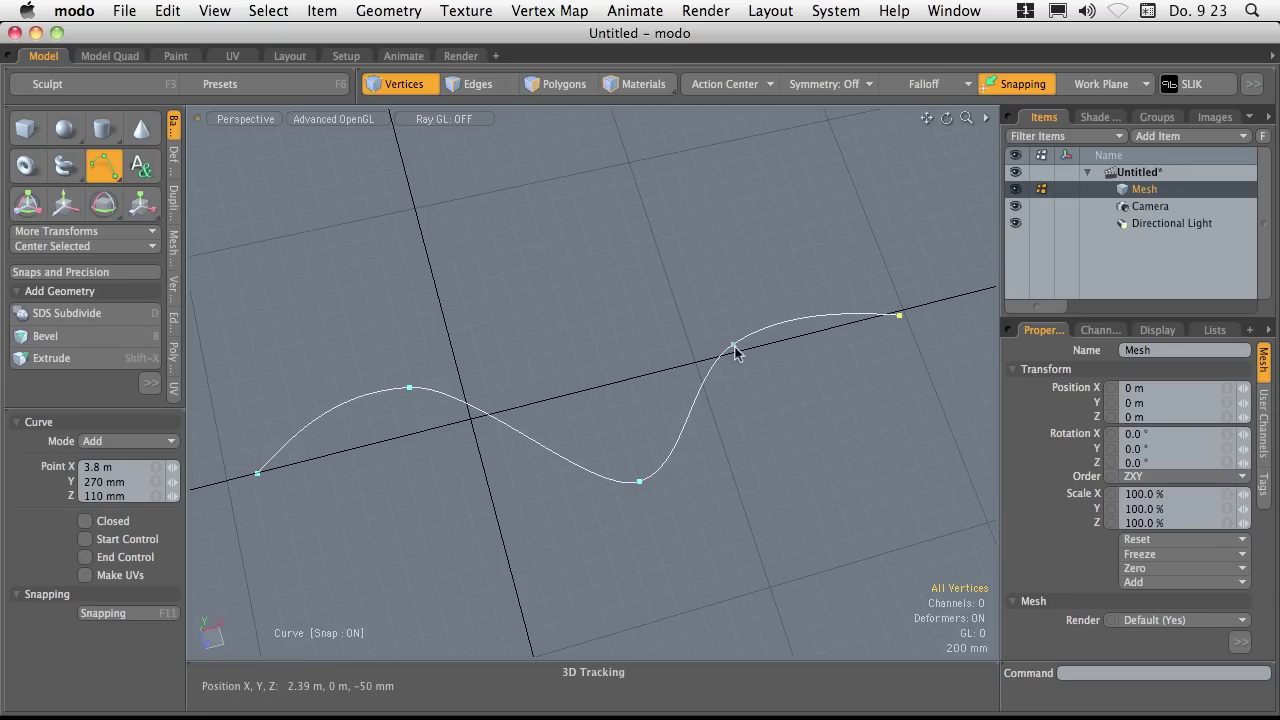
pyautogui.moveTo(734, 346); pyautogui.dragTo(735, 338)
pyautogui.keyDown('alt'); pyautogui.moveTo(572, 158); pyautogui.dragTo(700, 600); pyautogui.keyUp('alt')
pyautogui.moveTo(645, 467); pyautogui.dragTo(769, 293)
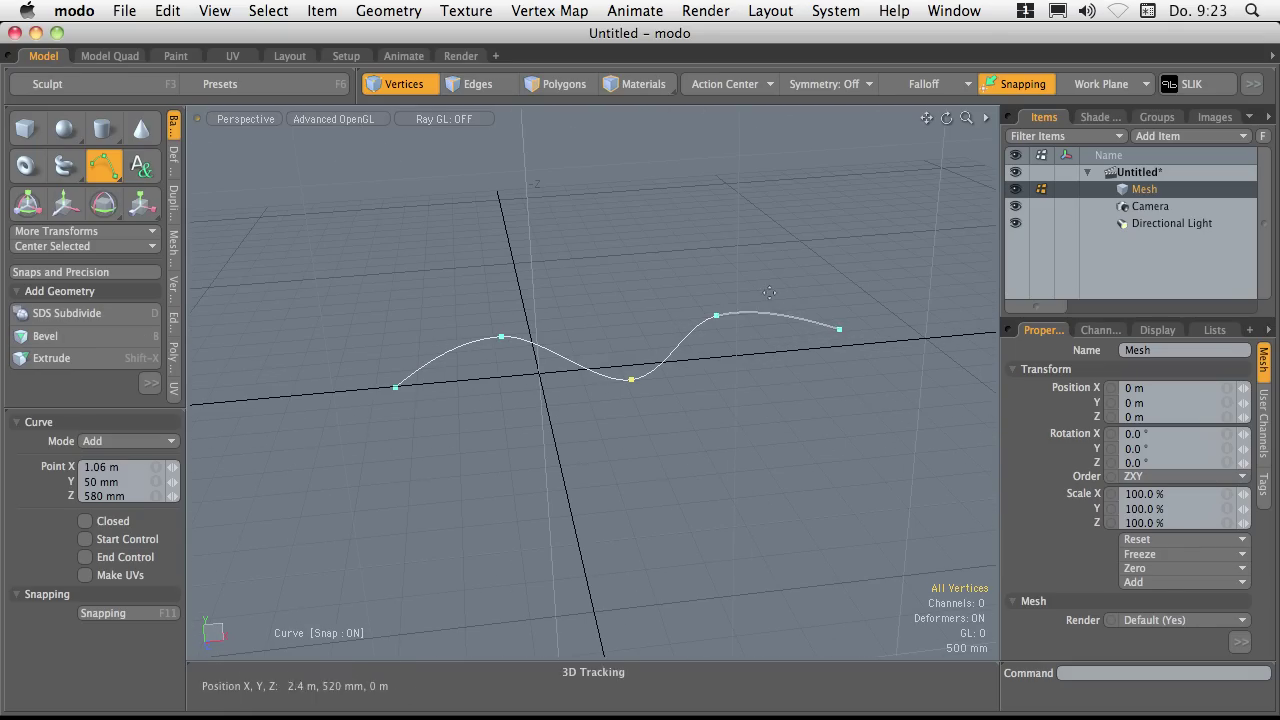
# Step: Add a new mesh item to the scene and name it Curve
pyautogui.click(1157, 143)
pyautogui.click(1153, 183)
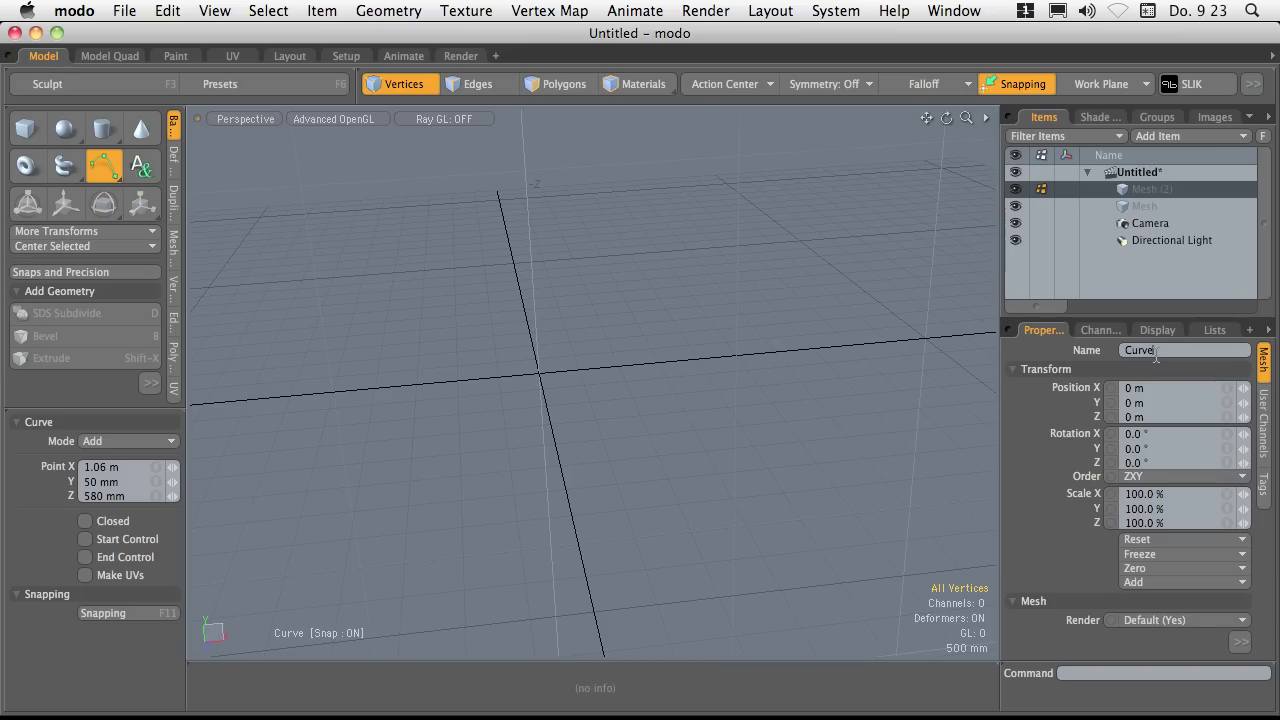
# Step: Draw a wavy five-point curve in the Curve mesh from about X -2.7 m, shifting the third and fourth points out of plane
pyautogui.keyDown('alt'); pyautogui.moveTo(614, 334); pyautogui.dragTo(590, 395); pyautogui.keyUp('alt')
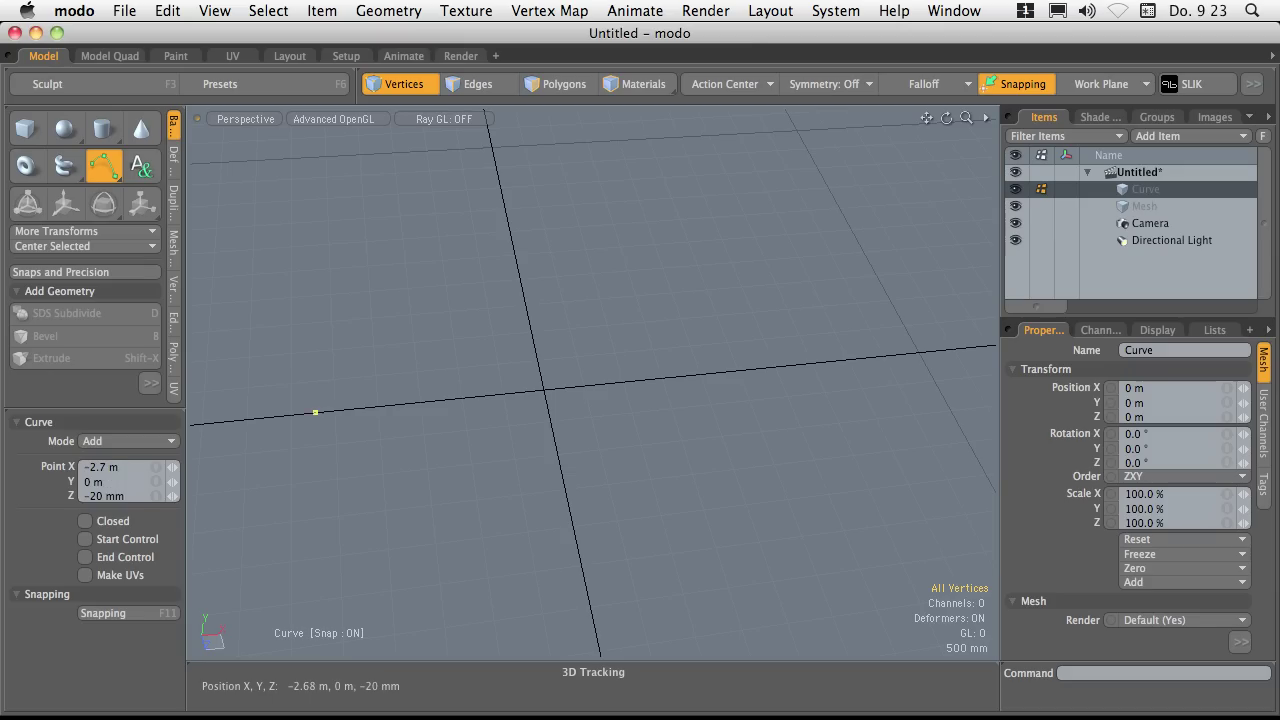
pyautogui.click(568, 463)
pyautogui.click(706, 316)
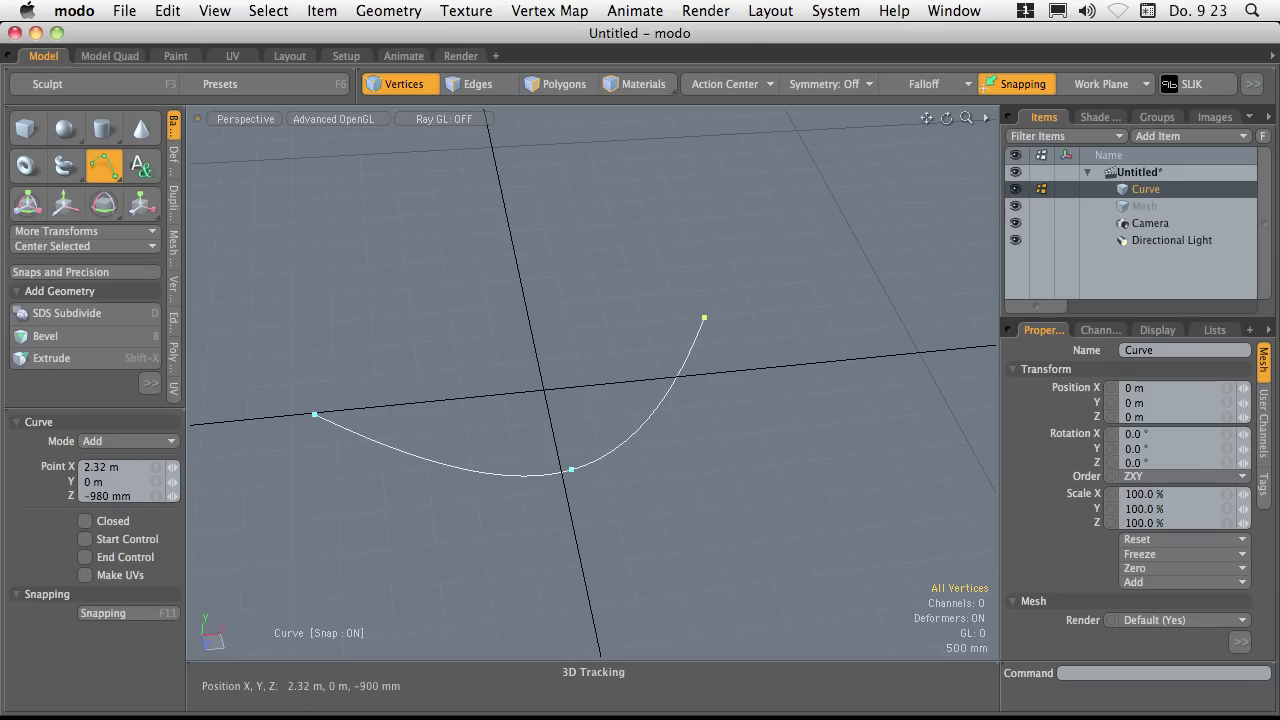
pyautogui.click(943, 381)
pyautogui.keyDown('alt'); pyautogui.moveTo(886, 394); pyautogui.dragTo(629, 409); pyautogui.keyUp('alt')
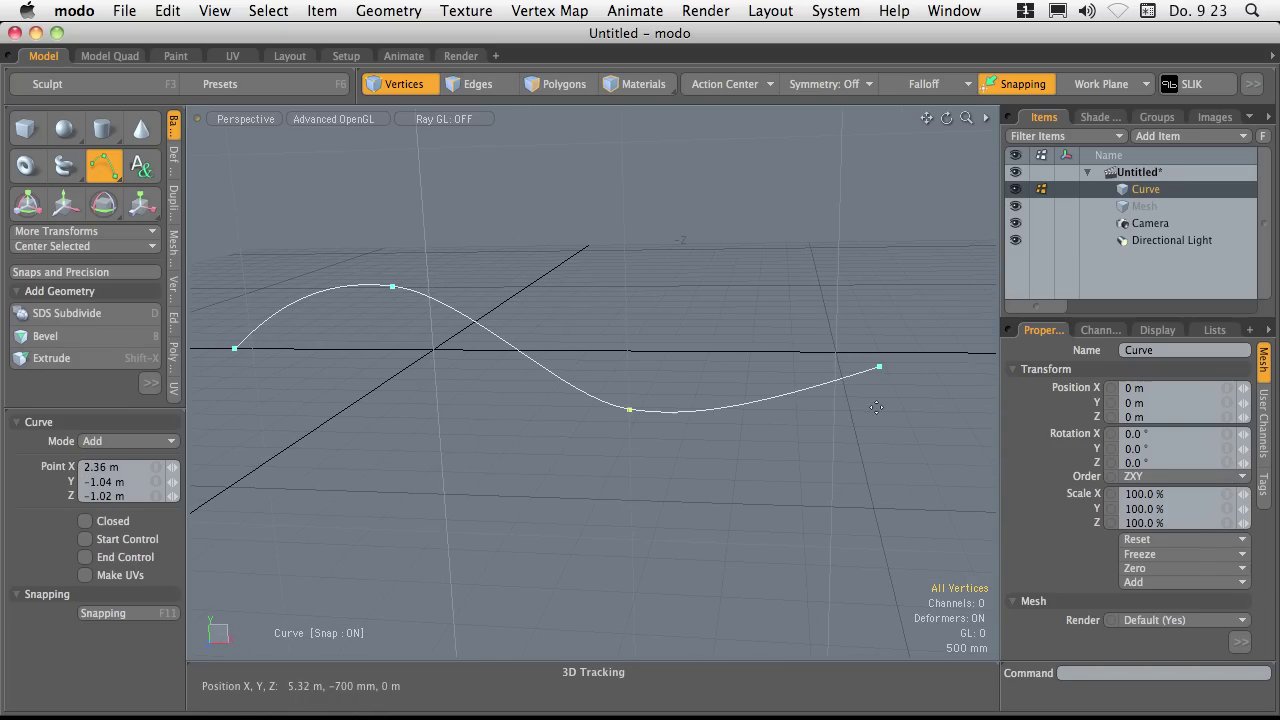
pyautogui.moveTo(879, 369); pyautogui.dragTo(774, 411)
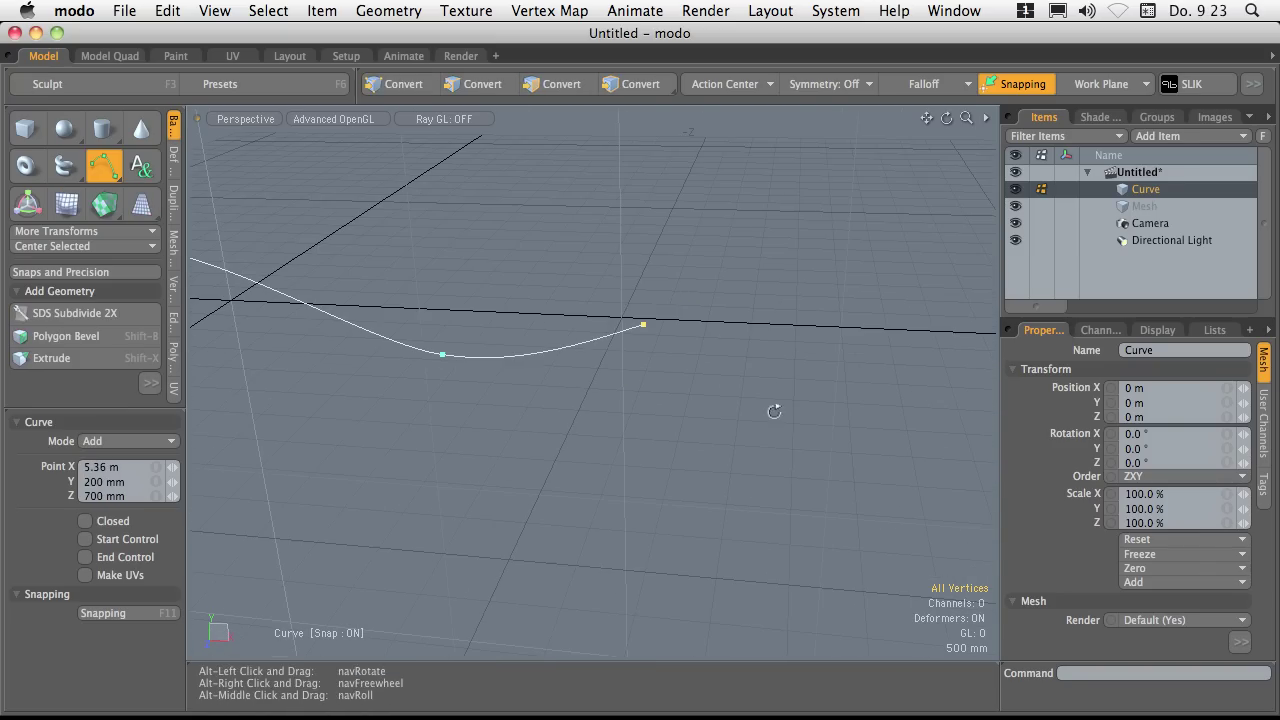
pyautogui.click(855, 451)
pyautogui.moveTo(855, 451); pyautogui.dragTo(863, 471)
# Step: Reposition the curve's control points to vary depth and height, with the second at about Y 460 mm, and finish the curve
pyautogui.keyDown('alt'); pyautogui.moveTo(748, 403); pyautogui.dragTo(563, 586); pyautogui.keyUp('alt')
pyautogui.keyDown('alt'); pyautogui.keyDown('shift'); pyautogui.moveTo(632, 458); pyautogui.dragTo(674, 309); pyautogui.keyUp('shift'); pyautogui.keyUp('alt')
pyautogui.moveTo(890, 330); pyautogui.dragTo(793, 316)
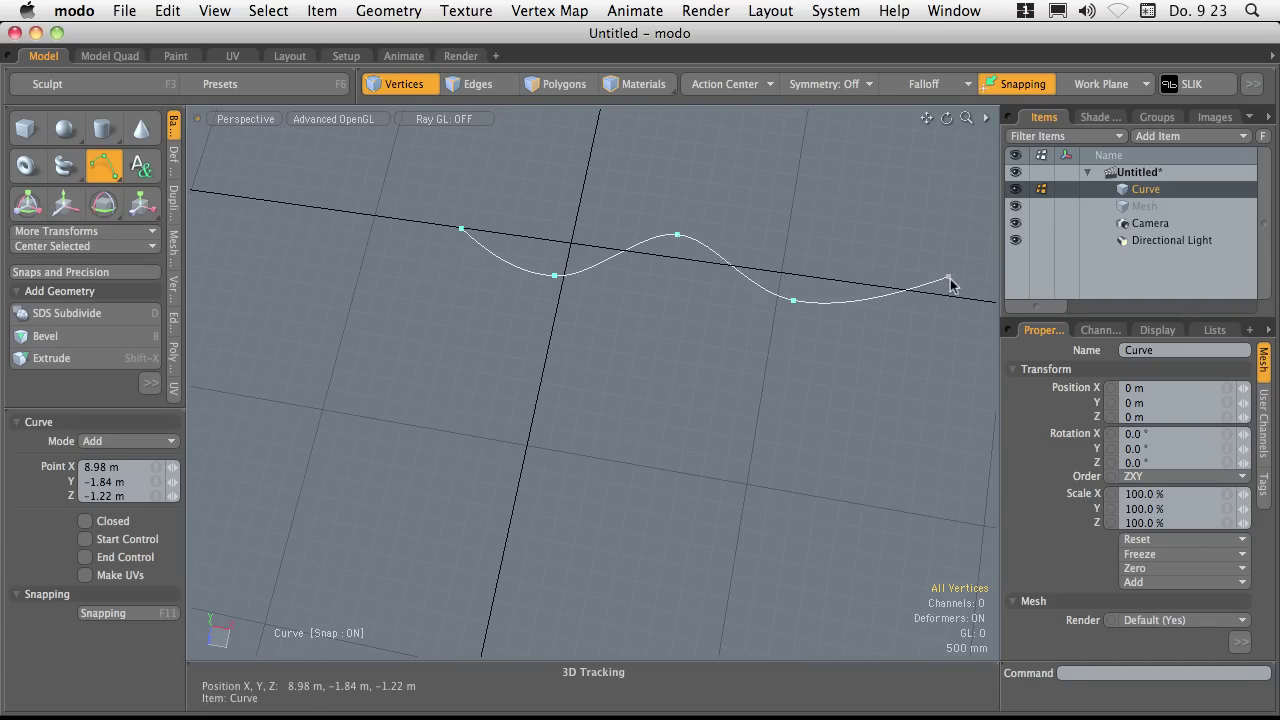
pyautogui.moveTo(951, 280); pyautogui.dragTo(549, 291)
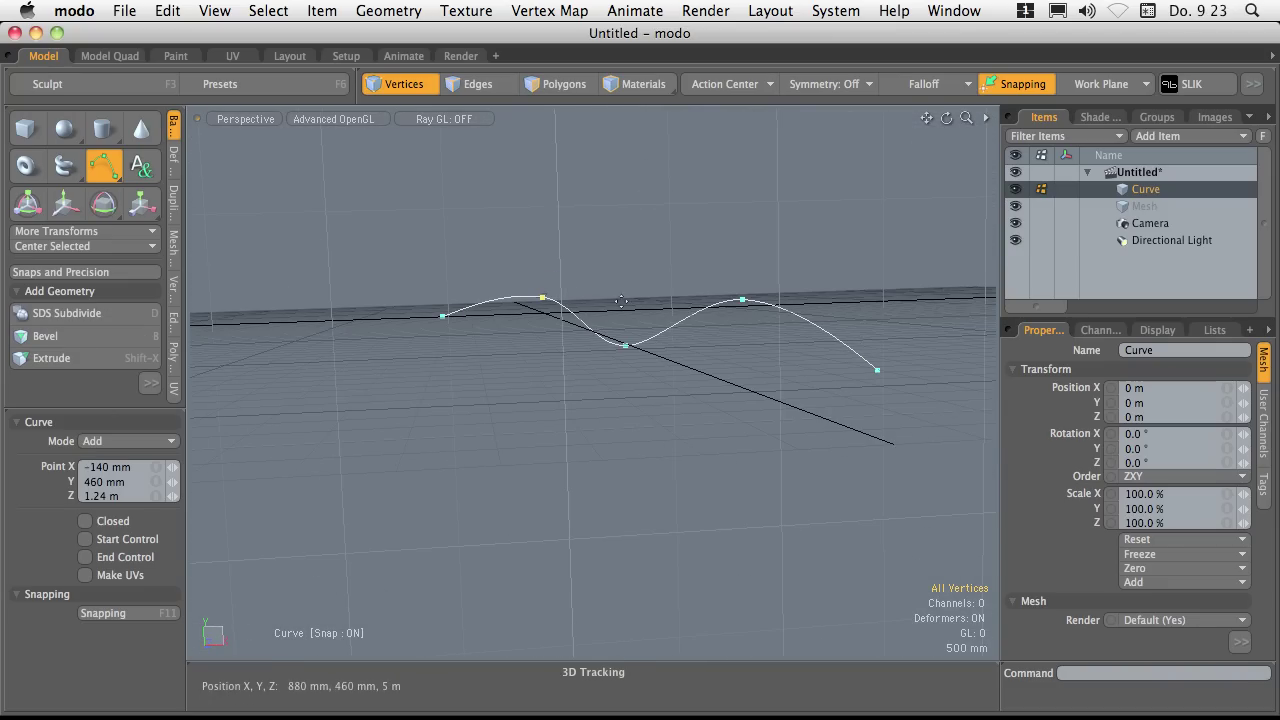
pyautogui.moveTo(744, 301); pyautogui.dragTo(747, 313)
pyautogui.keyDown('alt'); pyautogui.moveTo(658, 274); pyautogui.dragTo(643, 241); pyautogui.keyUp('alt')
pyautogui.keyDown('alt'); pyautogui.keyDown('shift'); pyautogui.moveTo(643, 241); pyautogui.dragTo(702, 320); pyautogui.keyUp('shift'); pyautogui.keyUp('alt')
pyautogui.press('space')
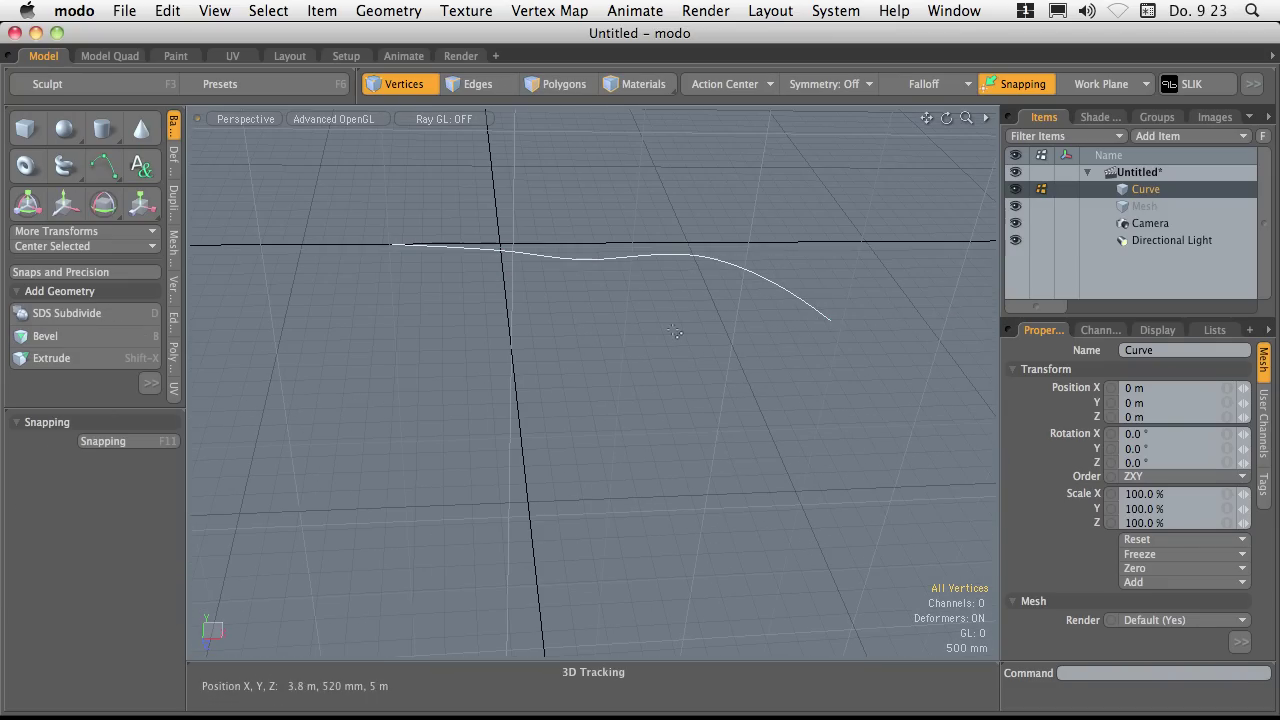
# Step: Select the original empty mesh item and rename it as Hose
pyautogui.keyDown('alt'); pyautogui.keyDown('shift'); pyautogui.moveTo(583, 285); pyautogui.dragTo(607, 288); pyautogui.keyUp('shift'); pyautogui.keyUp('alt')
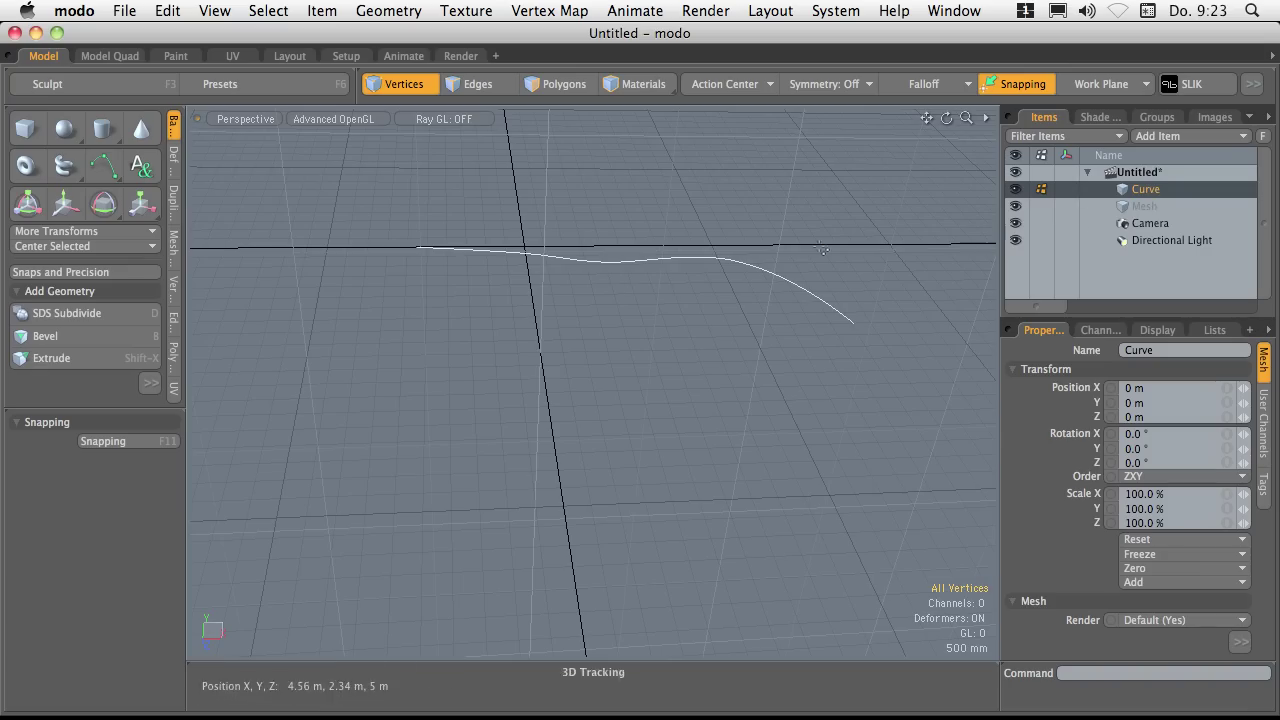
pyautogui.click(1143, 207)
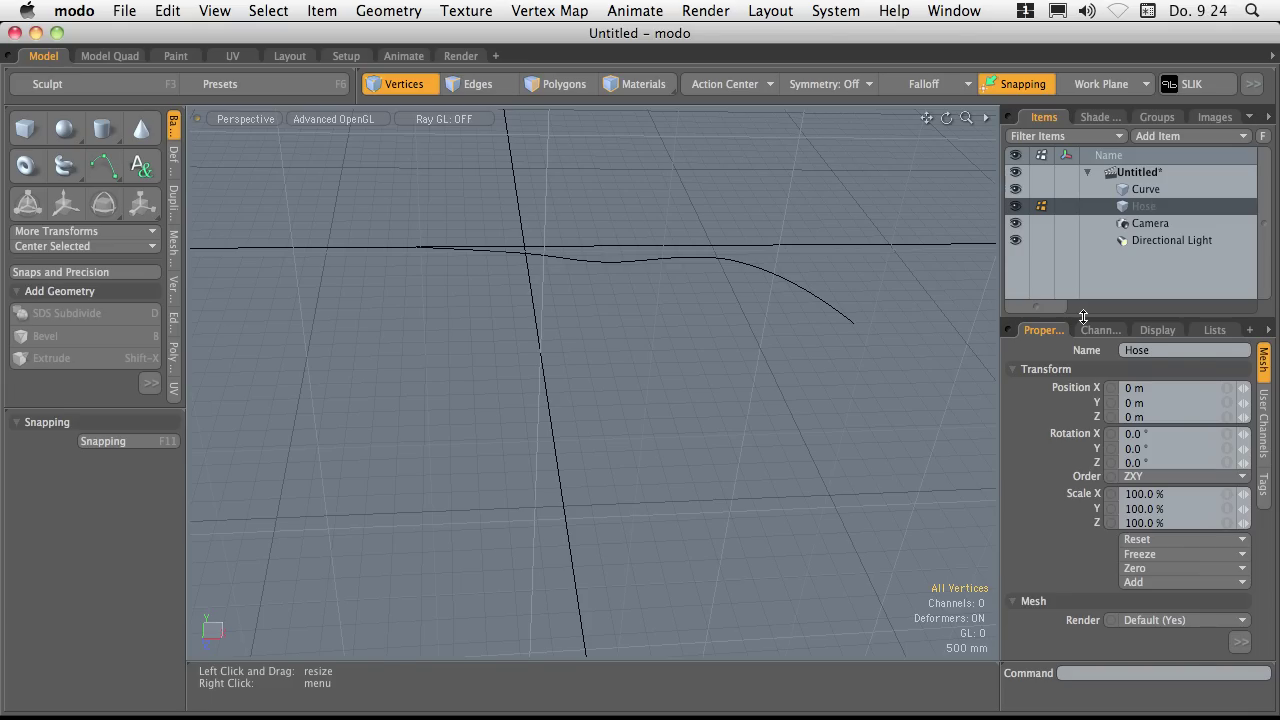
# Step: Create an eight-sided cylinder along the X axis near the origin in the Hose mesh, with a radius of about 400 mm
pyautogui.keyDown('alt'); pyautogui.moveTo(523, 214); pyautogui.dragTo(582, 297); pyautogui.keyUp('alt')
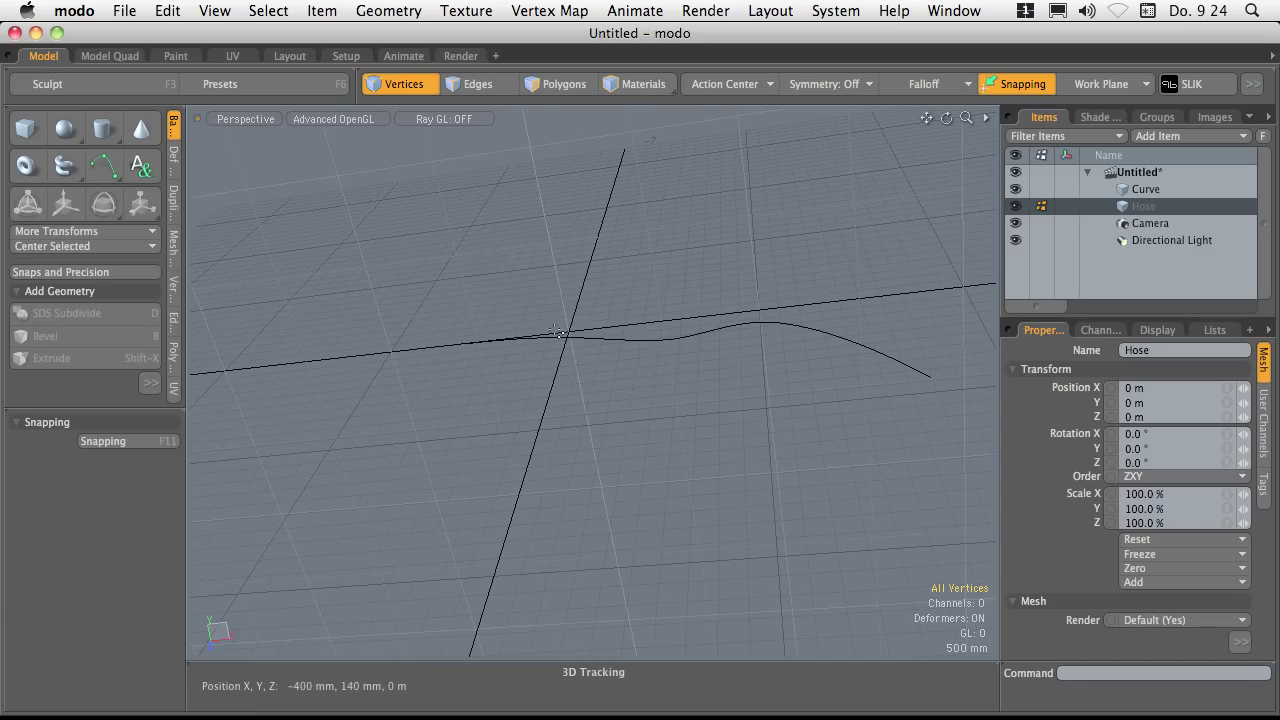
pyautogui.keyDown('alt'); pyautogui.moveTo(596, 311); pyautogui.dragTo(498, 330); pyautogui.keyUp('alt')
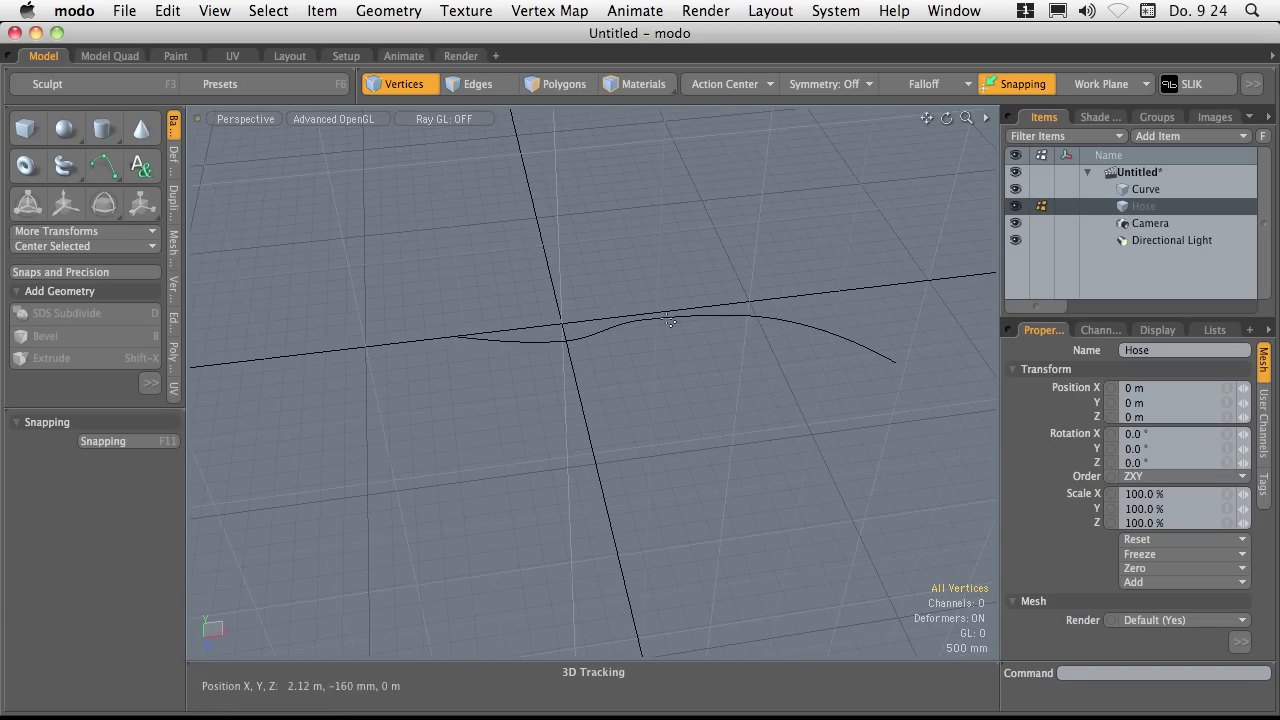
pyautogui.keyDown('alt'); pyautogui.keyDown('shift'); pyautogui.moveTo(684, 362); pyautogui.dragTo(712, 354); pyautogui.keyUp('shift'); pyautogui.keyUp('alt')
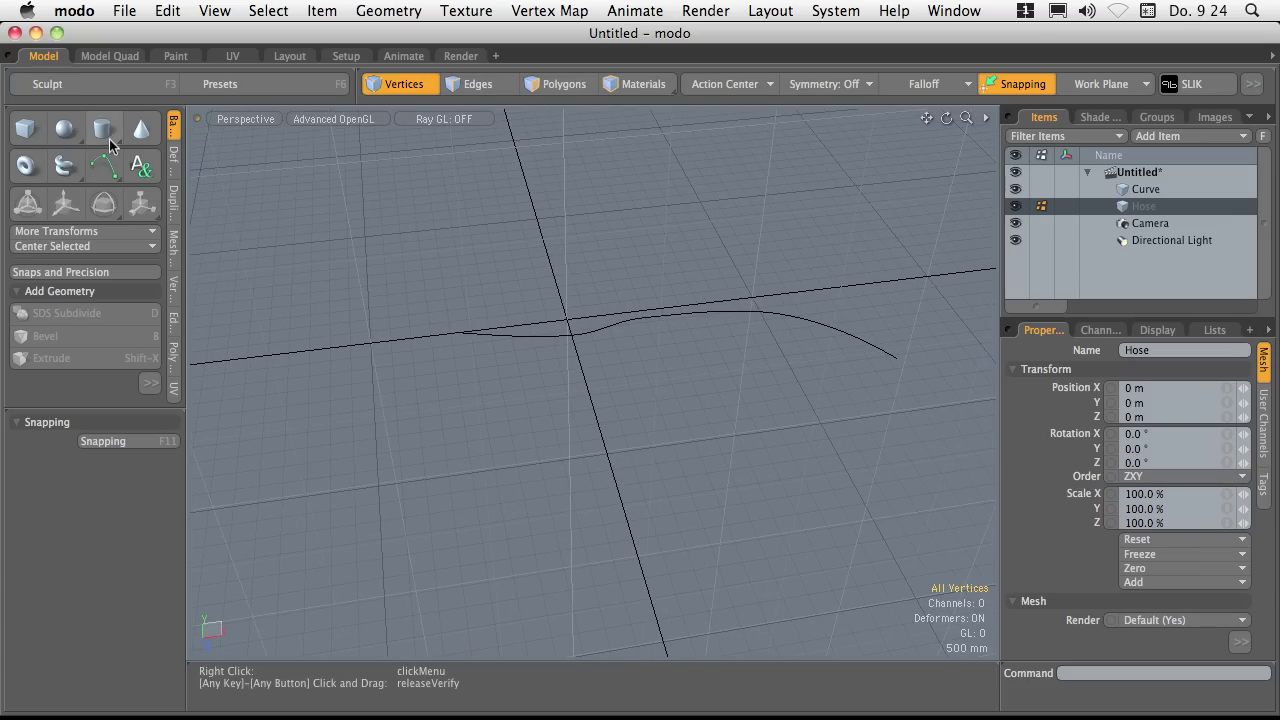
pyautogui.click(115, 137)
pyautogui.keyDown('alt'); pyautogui.moveTo(654, 399); pyautogui.dragTo(740, 312); pyautogui.keyUp('alt')
pyautogui.keyDown('alt'); pyautogui.moveTo(601, 388); pyautogui.dragTo(603, 349); pyautogui.keyUp('alt')
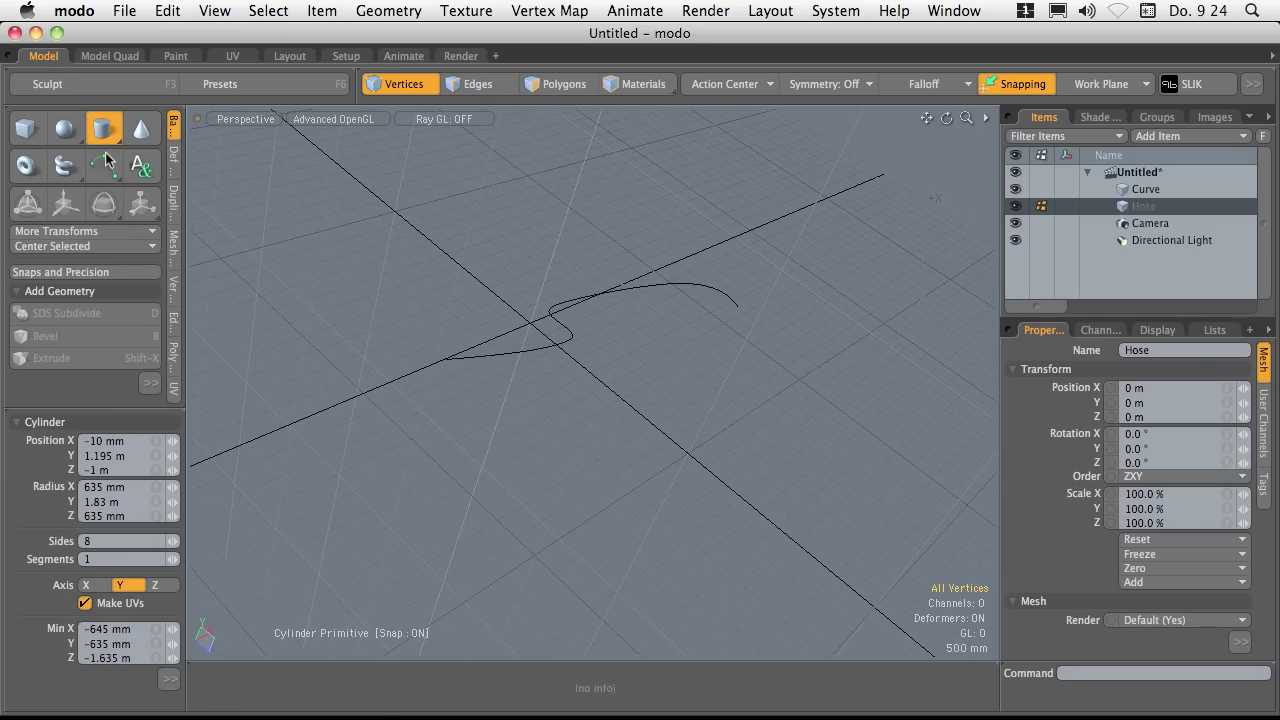
pyautogui.keyDown('alt'); pyautogui.moveTo(649, 389); pyautogui.dragTo(660, 357); pyautogui.keyUp('alt')
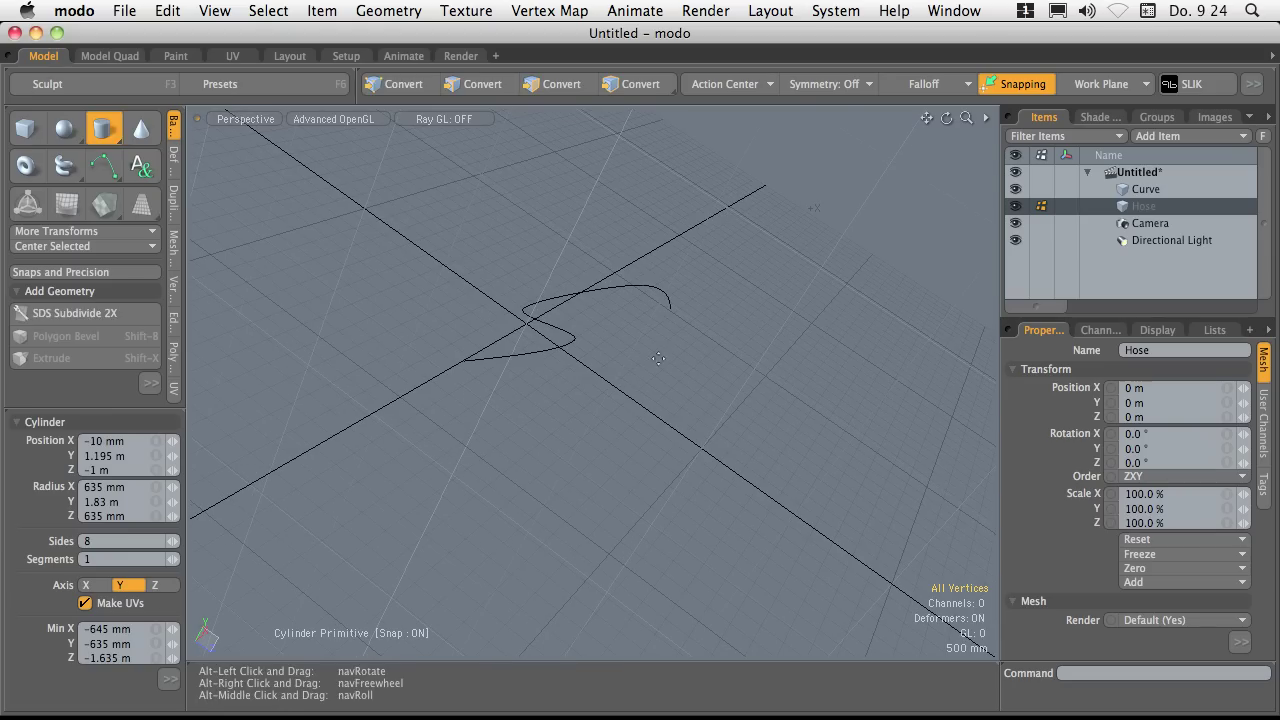
pyautogui.keyDown('ctrl'); pyautogui.moveTo(540, 322); pyautogui.dragTo(552, 312); pyautogui.keyUp('ctrl')
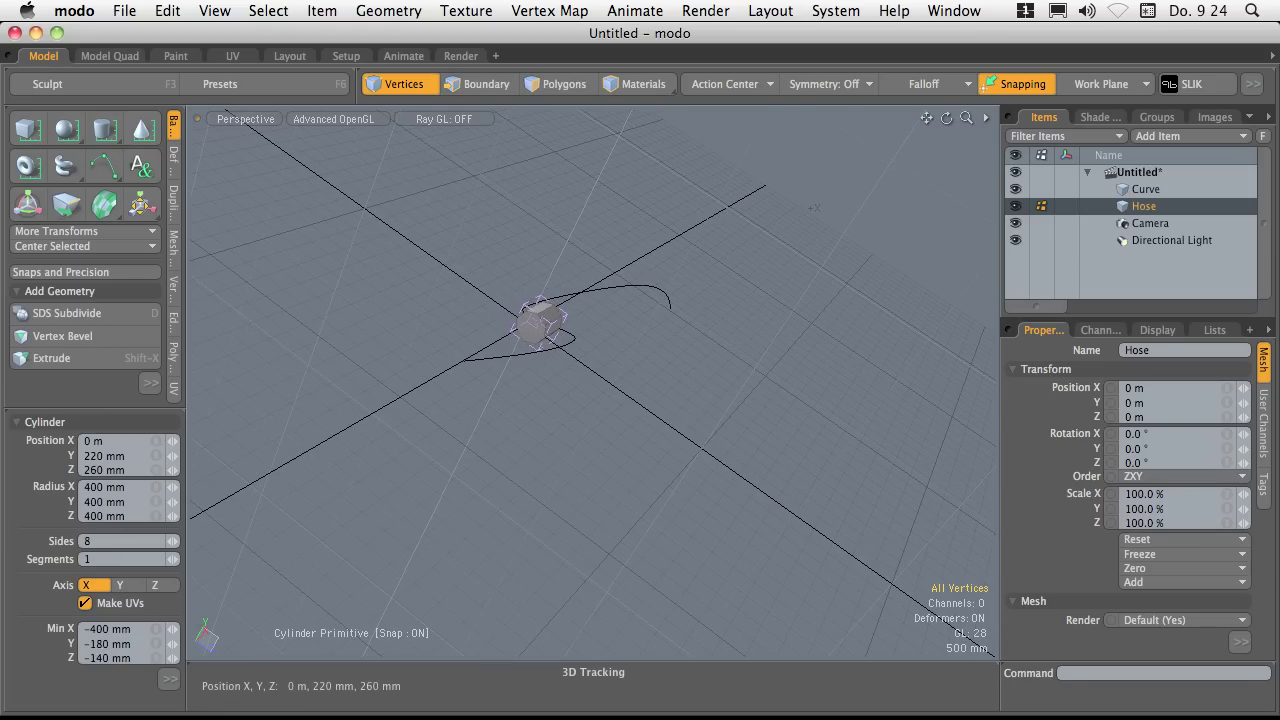
# Step: Shrink the cylinder uniformly to a radius of about 70 mm and finish the primitive
pyautogui.moveTo(553, 340)
pyautogui.keyDown('ctrl'); pyautogui.keyDown('alt'); pyautogui.mouseDown()
pyautogui.moveTo(615, 333)
pyautogui.moveTo(551, 325)
pyautogui.mouseUp(); pyautogui.keyUp('alt'); pyautogui.keyUp('ctrl')
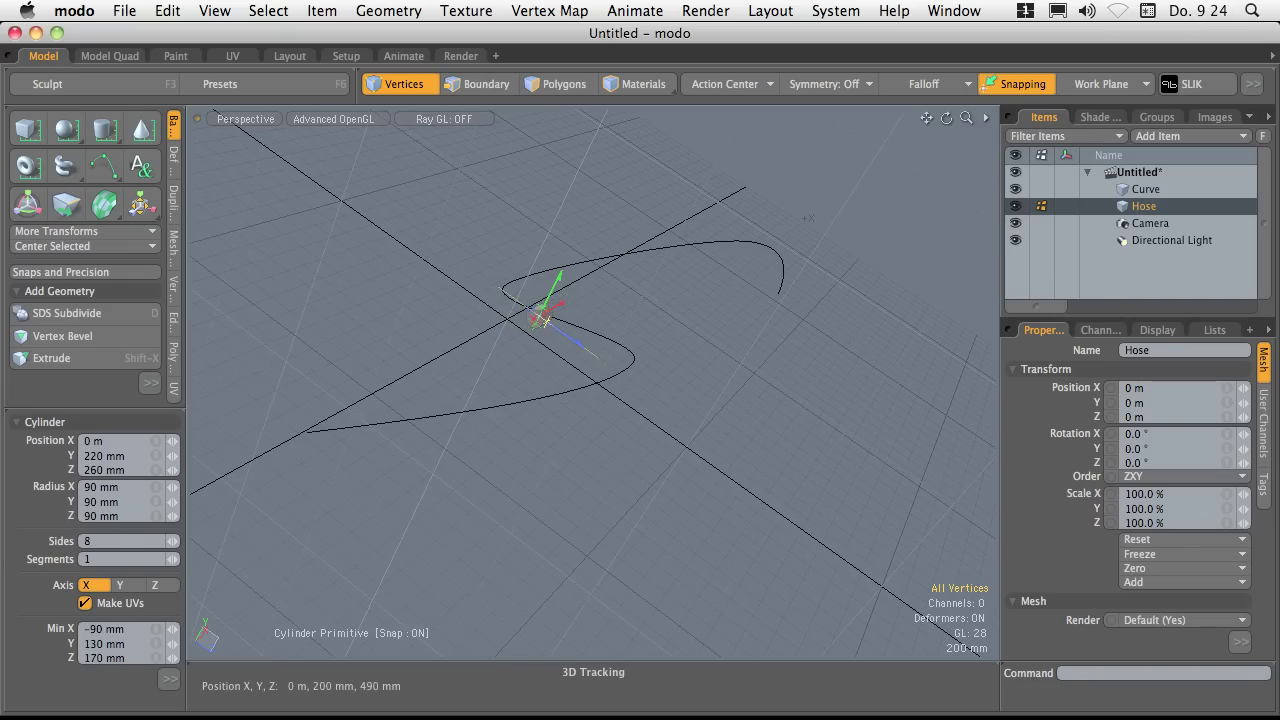
pyautogui.keyDown('ctrl'); pyautogui.keyDown('alt'); pyautogui.moveTo(543, 325); pyautogui.dragTo(676, 364); pyautogui.keyUp('alt'); pyautogui.keyUp('ctrl')
pyautogui.keyDown('alt'); pyautogui.moveTo(592, 310); pyautogui.dragTo(446, 372); pyautogui.keyUp('alt')
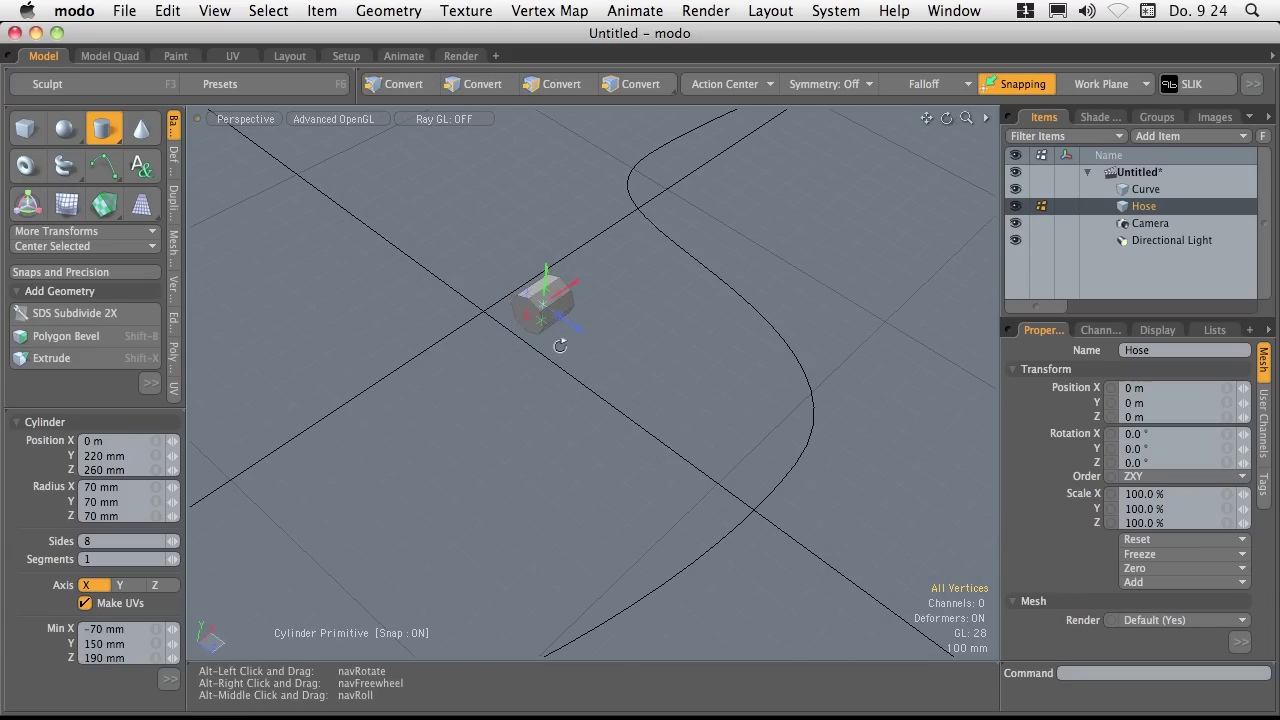
pyautogui.keyDown('alt'); pyautogui.moveTo(563, 343); pyautogui.dragTo(588, 248); pyautogui.keyUp('alt')
pyautogui.press('space')
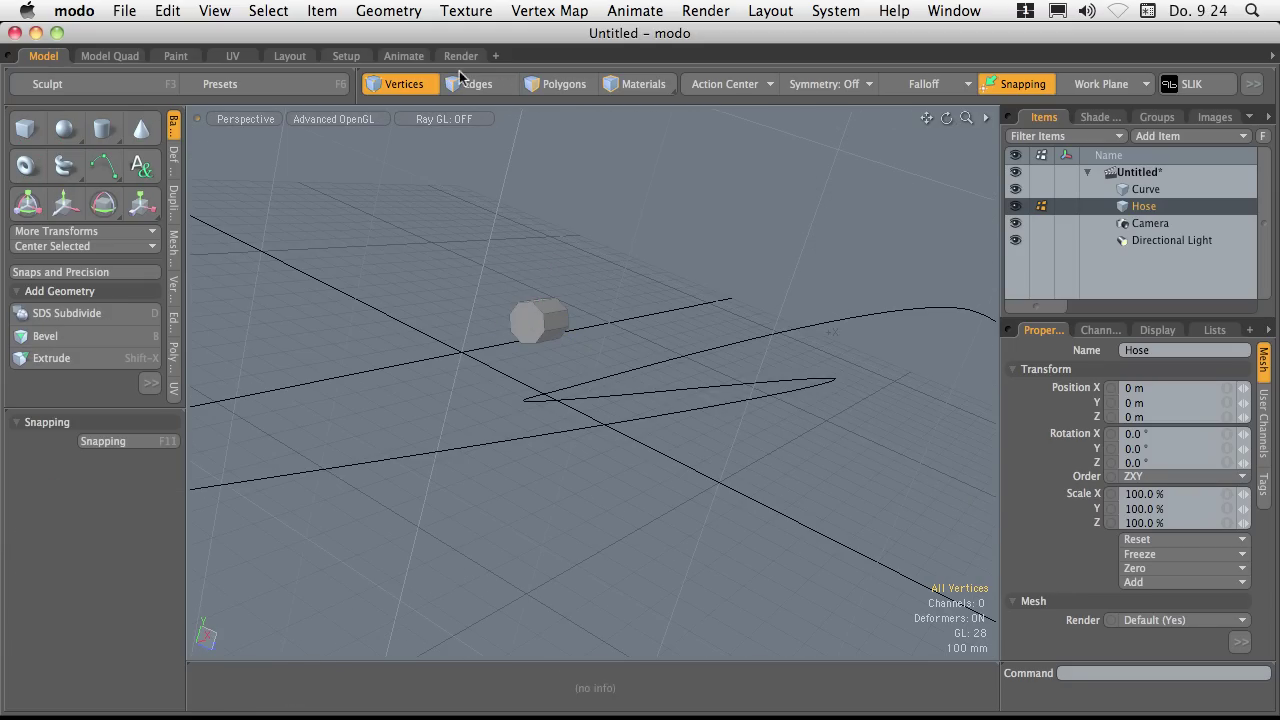
# Step: Delete all of the cylinder's polygons except the front end cap
pyautogui.click(540, 84)
pyautogui.click(527, 321)
pyautogui.keyDown('alt'); pyautogui.moveTo(572, 318); pyautogui.dragTo(571, 345); pyautogui.keyUp('alt')
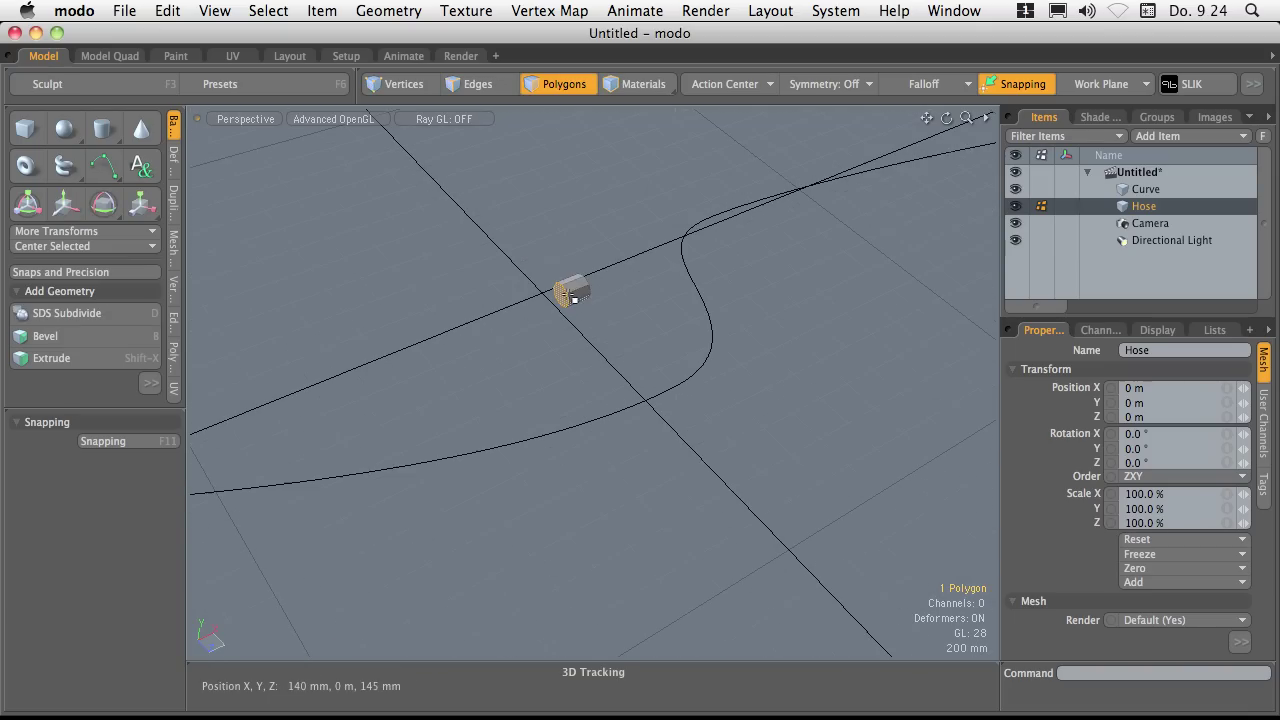
pyautogui.keyDown('alt'); pyautogui.moveTo(573, 297); pyautogui.dragTo(631, 391); pyautogui.keyUp('alt')
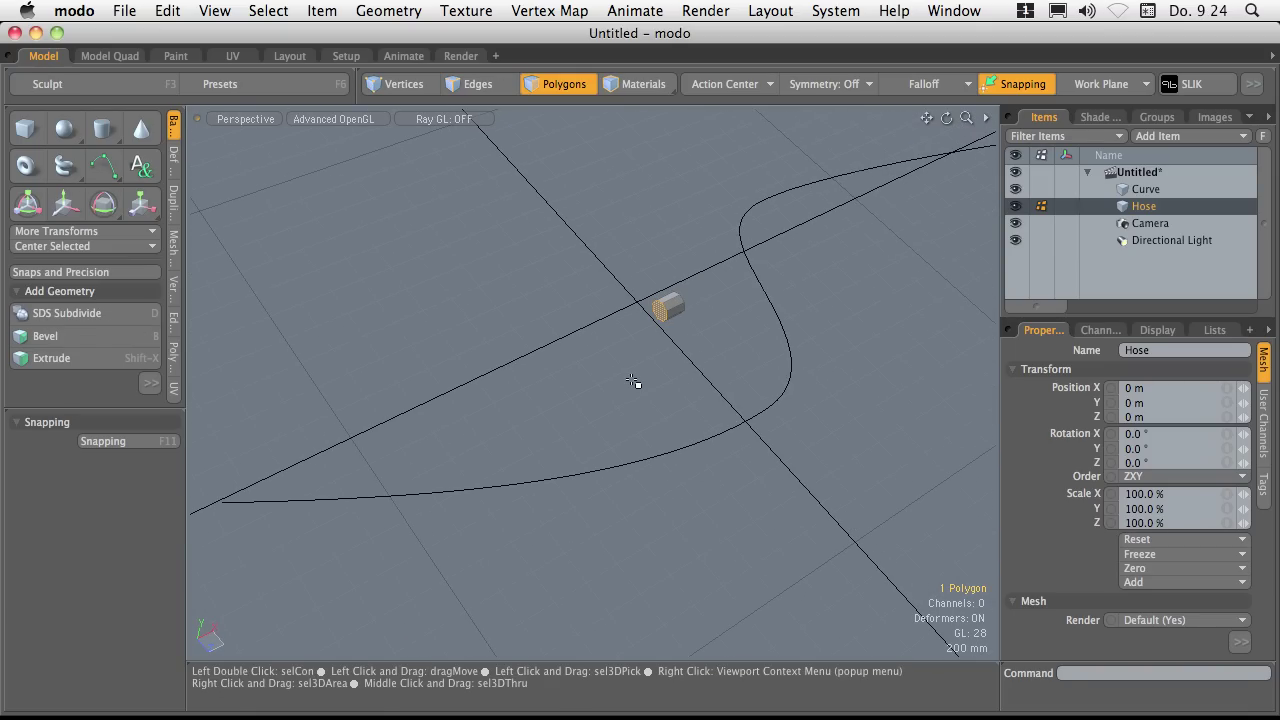
pyautogui.press(']')
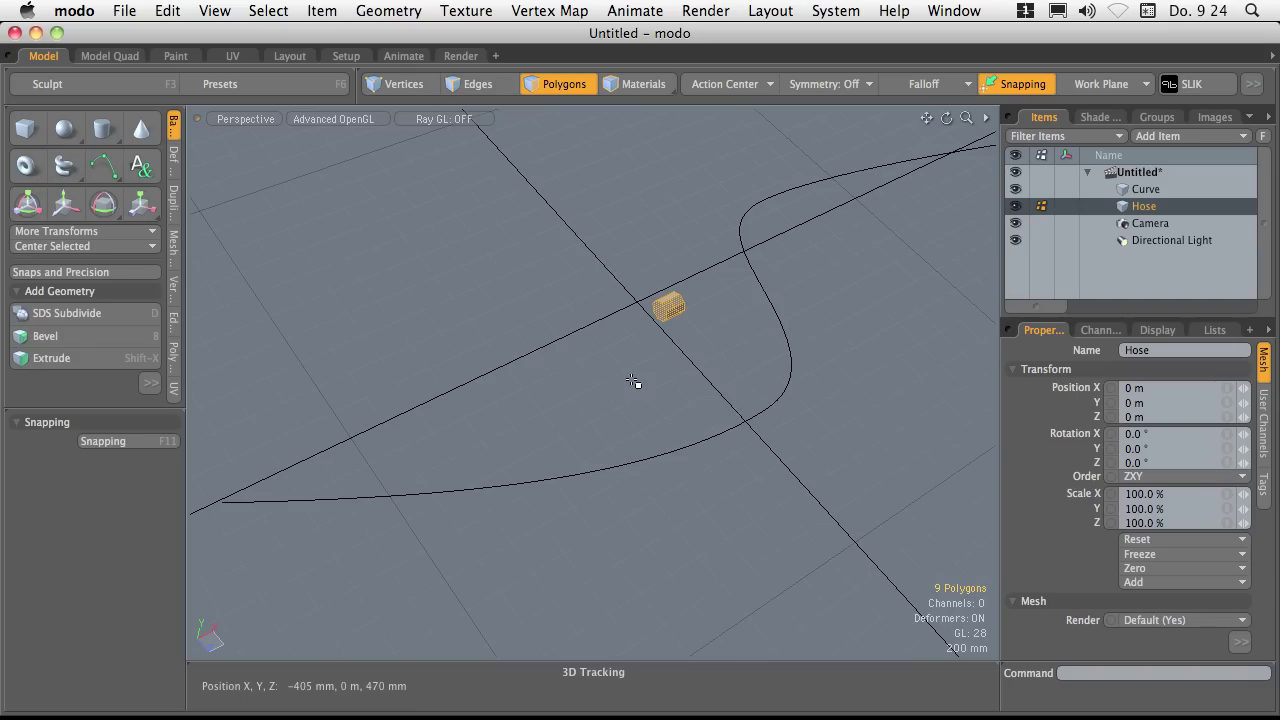
pyautogui.press('Delete')
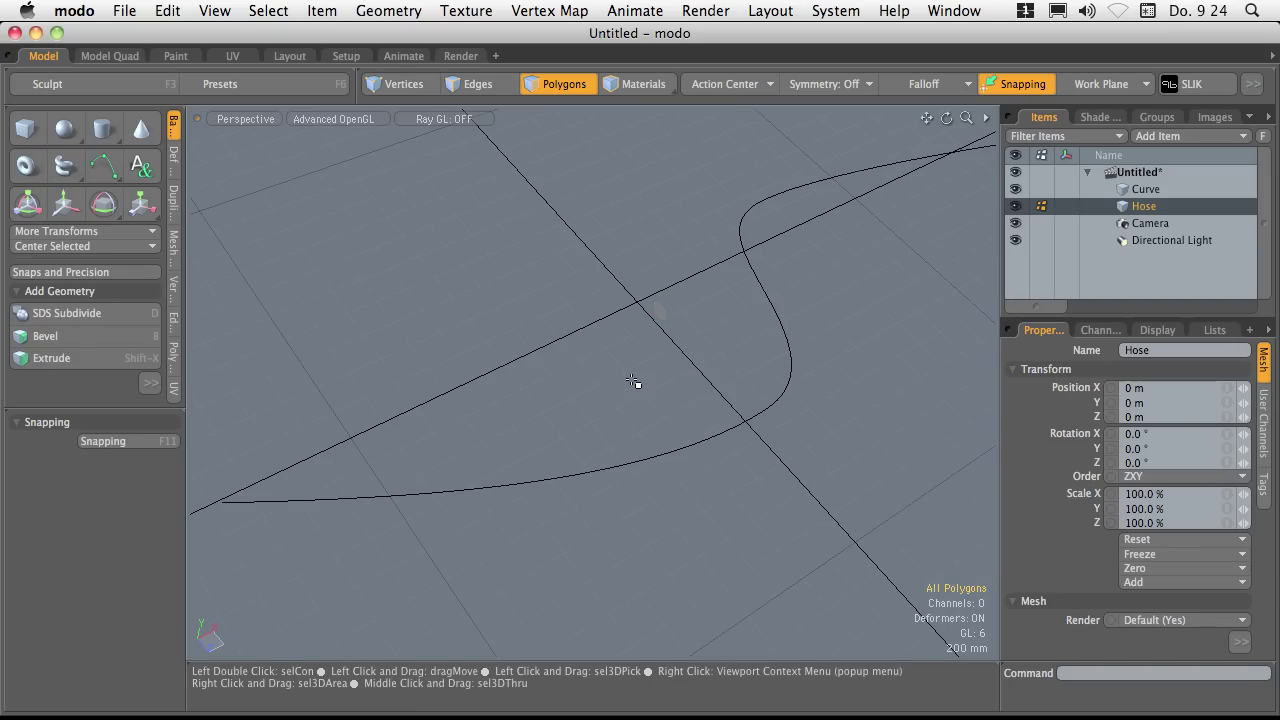
# Step: Select the octagonal cap polygon and hide the viewport's grid and work plane
pyautogui.click(662, 313)
pyautogui.keyDown('alt'); pyautogui.moveTo(669, 360); pyautogui.dragTo(650, 325); pyautogui.keyUp('alt')
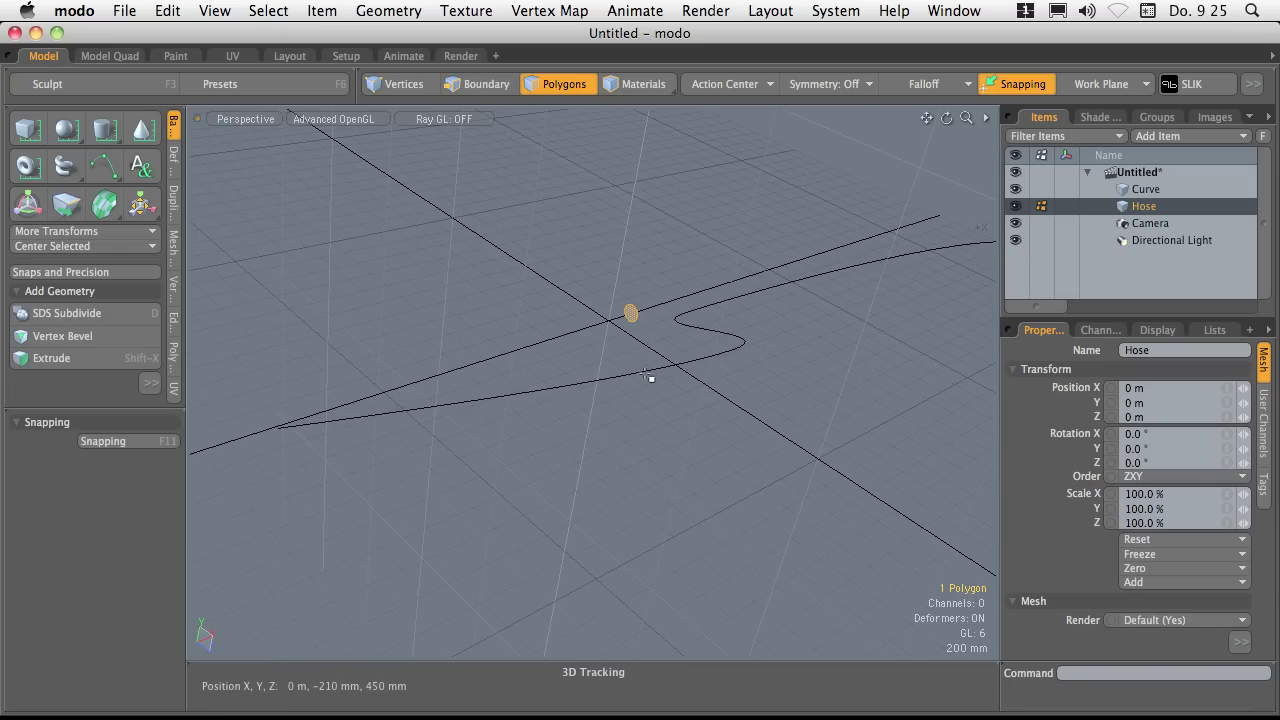
pyautogui.hotkey('ctrl', '3')
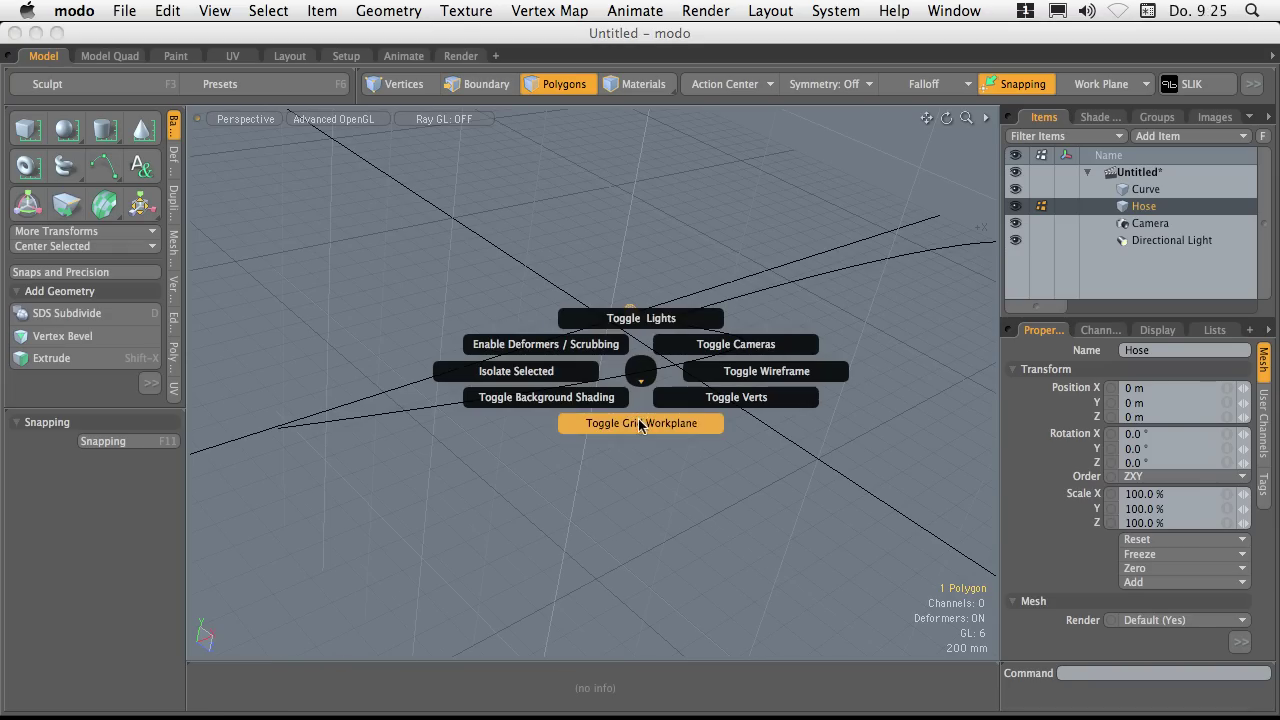
pyautogui.click(640, 424)
pyautogui.keyDown('alt'); pyautogui.moveTo(683, 366); pyautogui.dragTo(703, 388); pyautogui.keyUp('alt')
pyautogui.press('o')
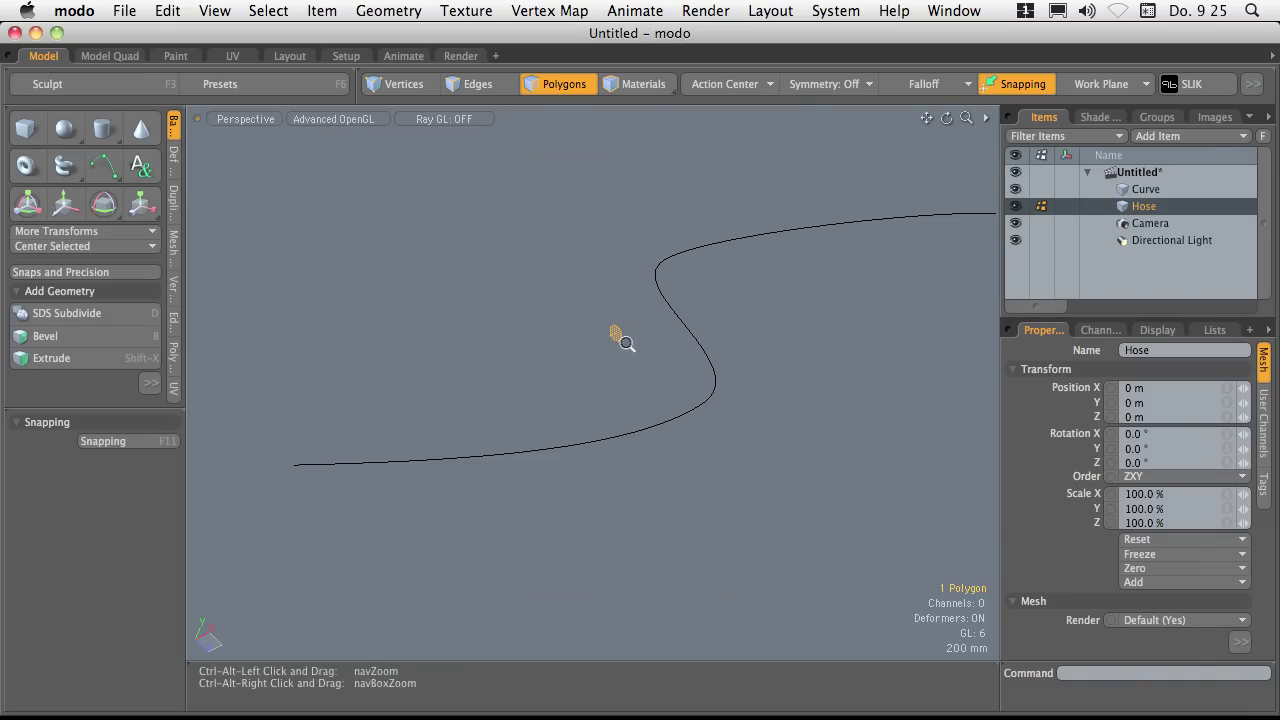
pyautogui.keyDown('alt'); pyautogui.moveTo(638, 348); pyautogui.dragTo(721, 297); pyautogui.keyUp('alt')
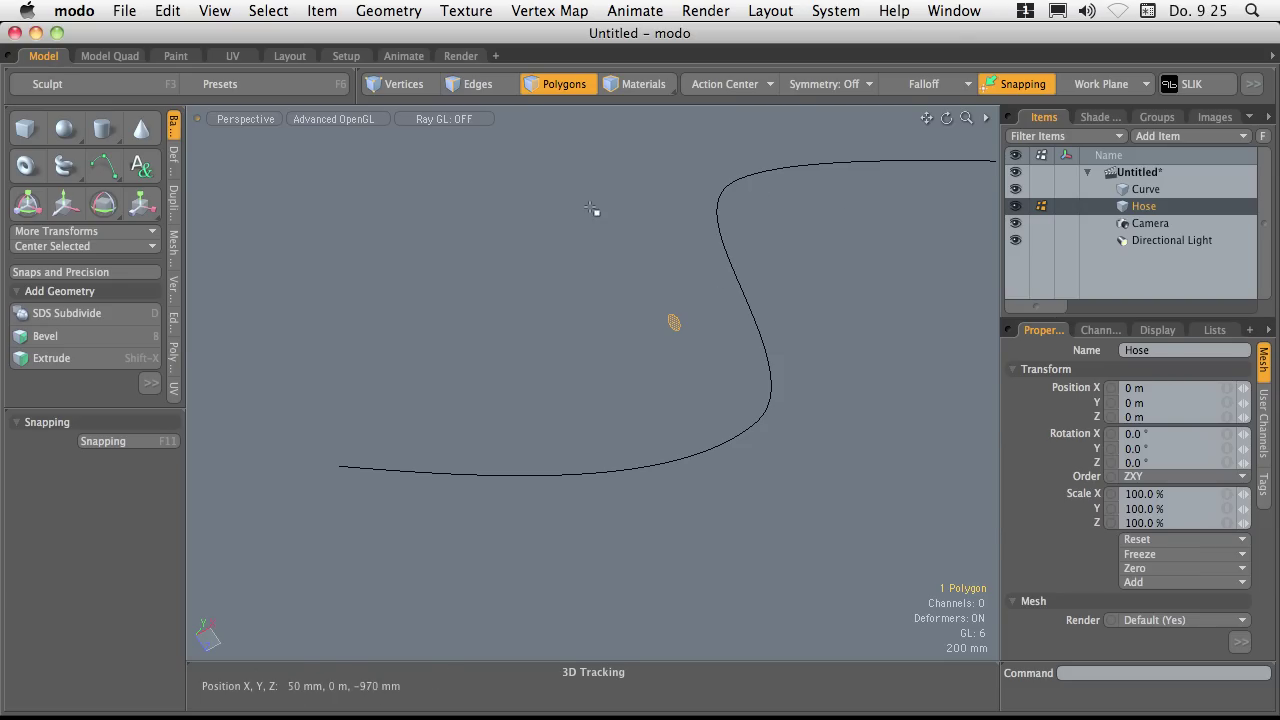
# Step: Activate the Transform tool on the cap polygon and set the snapping mode to Geometry
pyautogui.press('y')
pyautogui.keyDown('alt'); pyautogui.moveTo(600, 332); pyautogui.dragTo(670, 315); pyautogui.keyUp('alt')
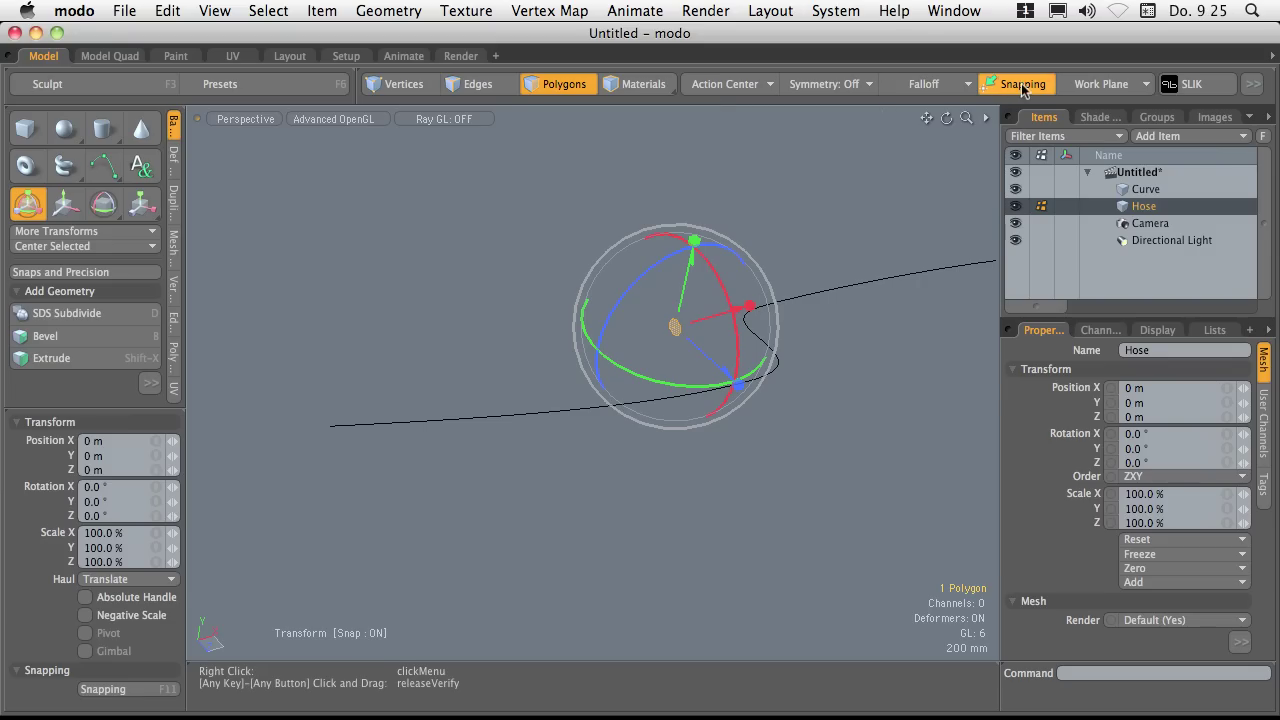
pyautogui.click(104, 689)
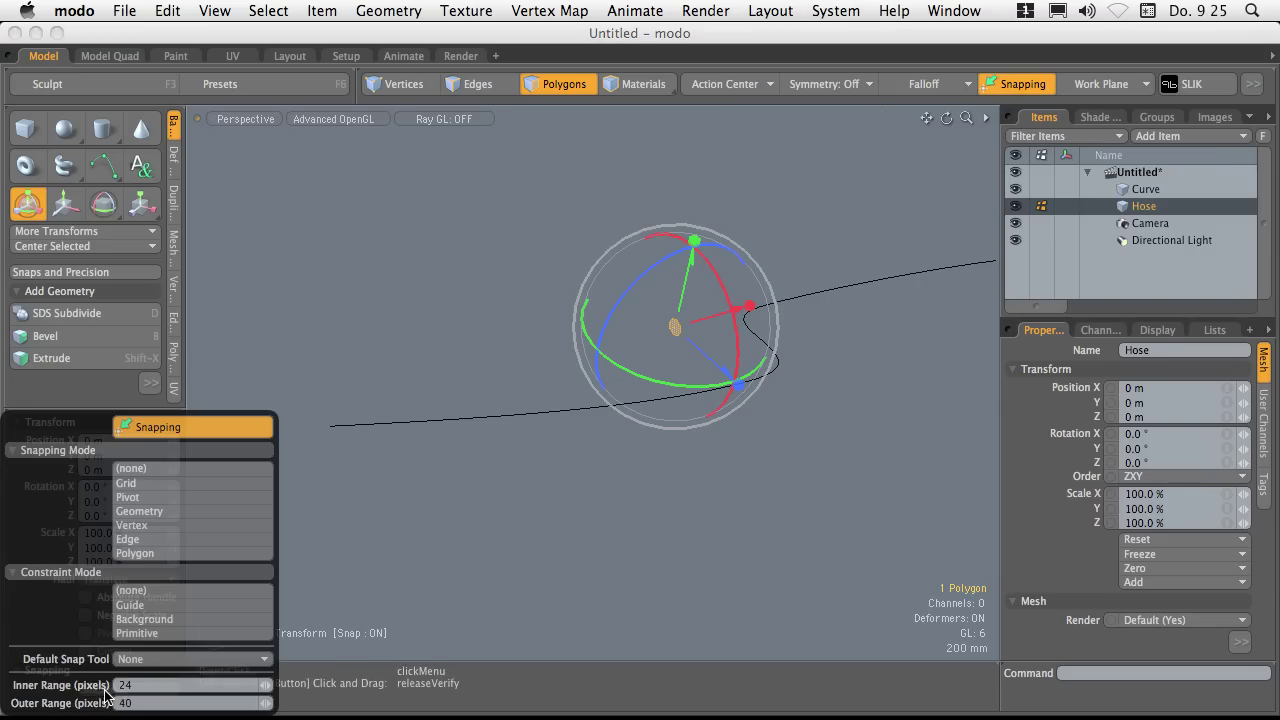
pyautogui.click(181, 512)
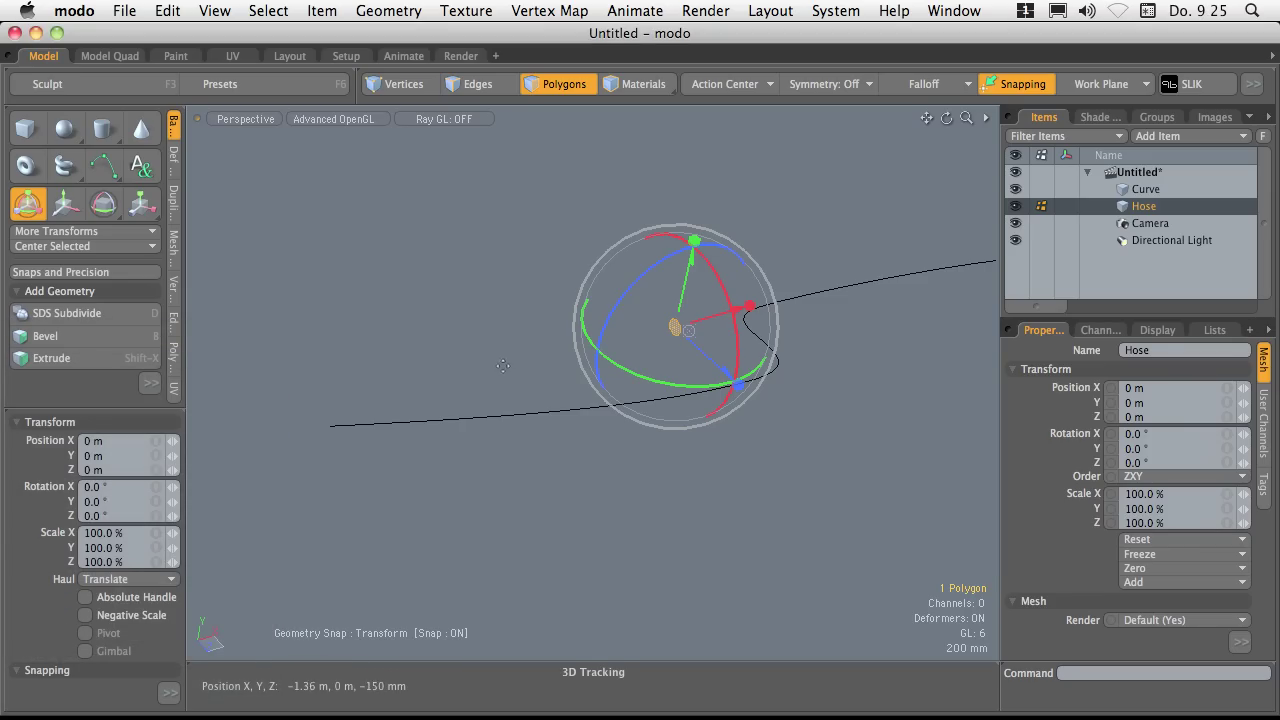
pyautogui.keyDown('alt'); pyautogui.moveTo(508, 346); pyautogui.dragTo(649, 390); pyautogui.keyUp('alt')
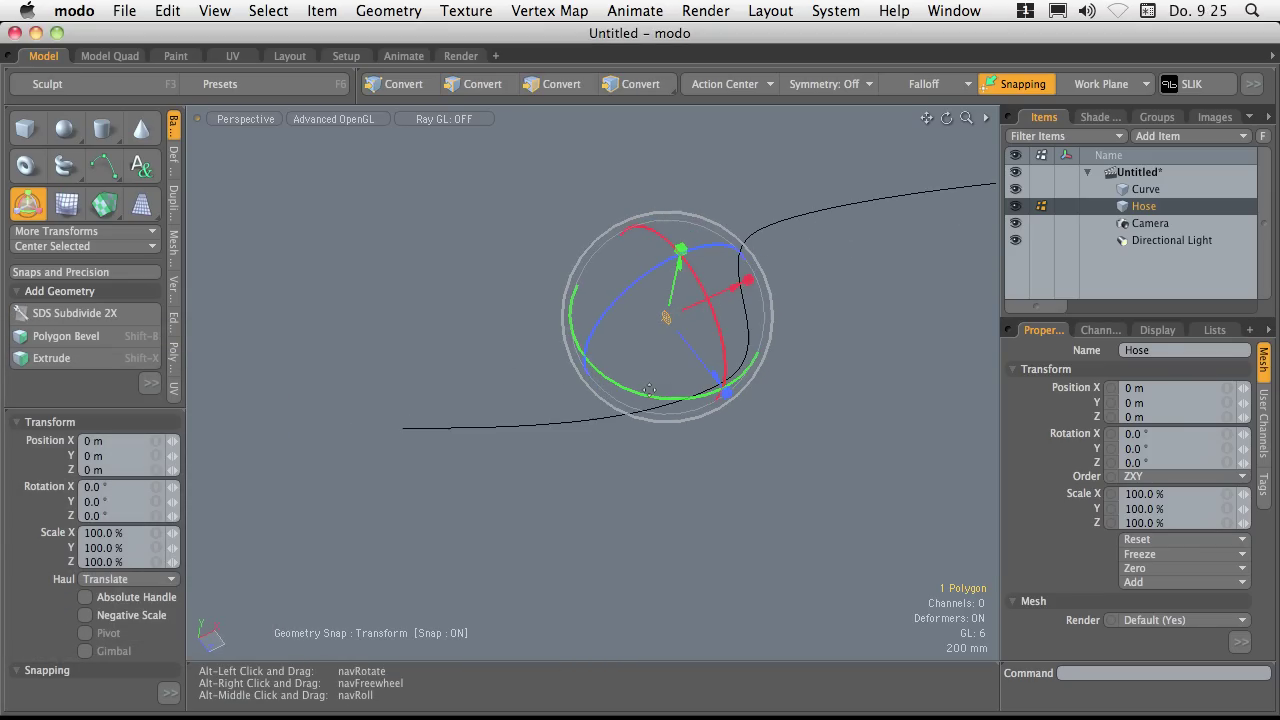
# Step: Move the cap polygon onto the curve's start point, offset about -2.67 m in X, -220 mm in Y and -240 mm in Z
pyautogui.moveTo(666, 318); pyautogui.dragTo(567, 472)
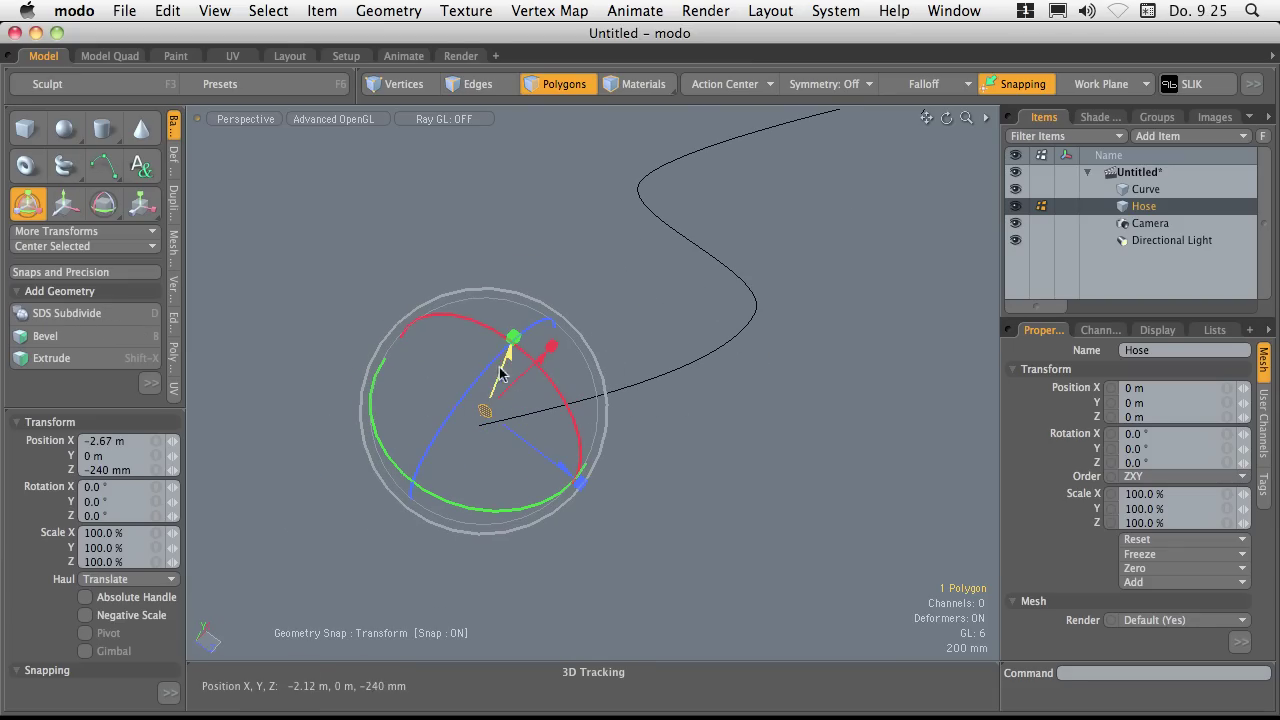
pyautogui.moveTo(503, 374); pyautogui.dragTo(499, 388)
pyautogui.keyDown('alt'); pyautogui.moveTo(554, 423); pyautogui.dragTo(454, 389); pyautogui.keyUp('alt')
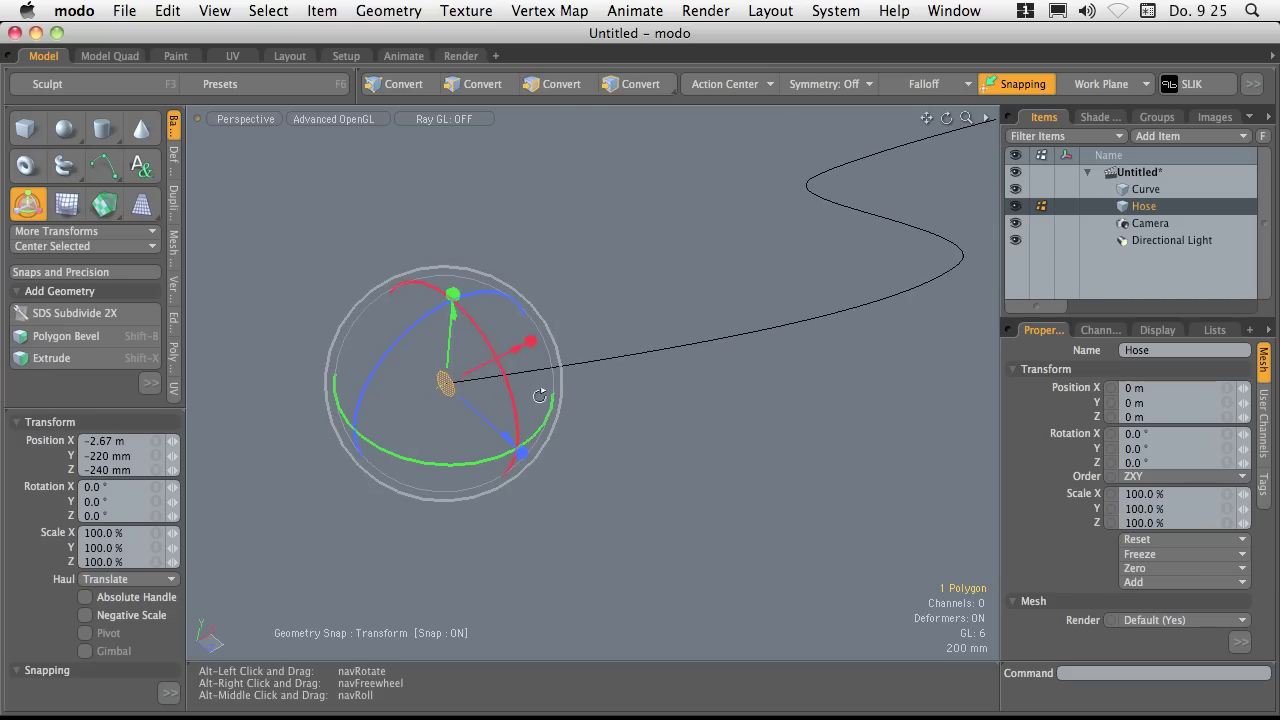
# Step: In the top view, rotate the cap polygon about 140° around Y so it stands perpendicular to the curve's start
pyautogui.hotkey('ctrl', 'space')
pyautogui.click(617, 229)
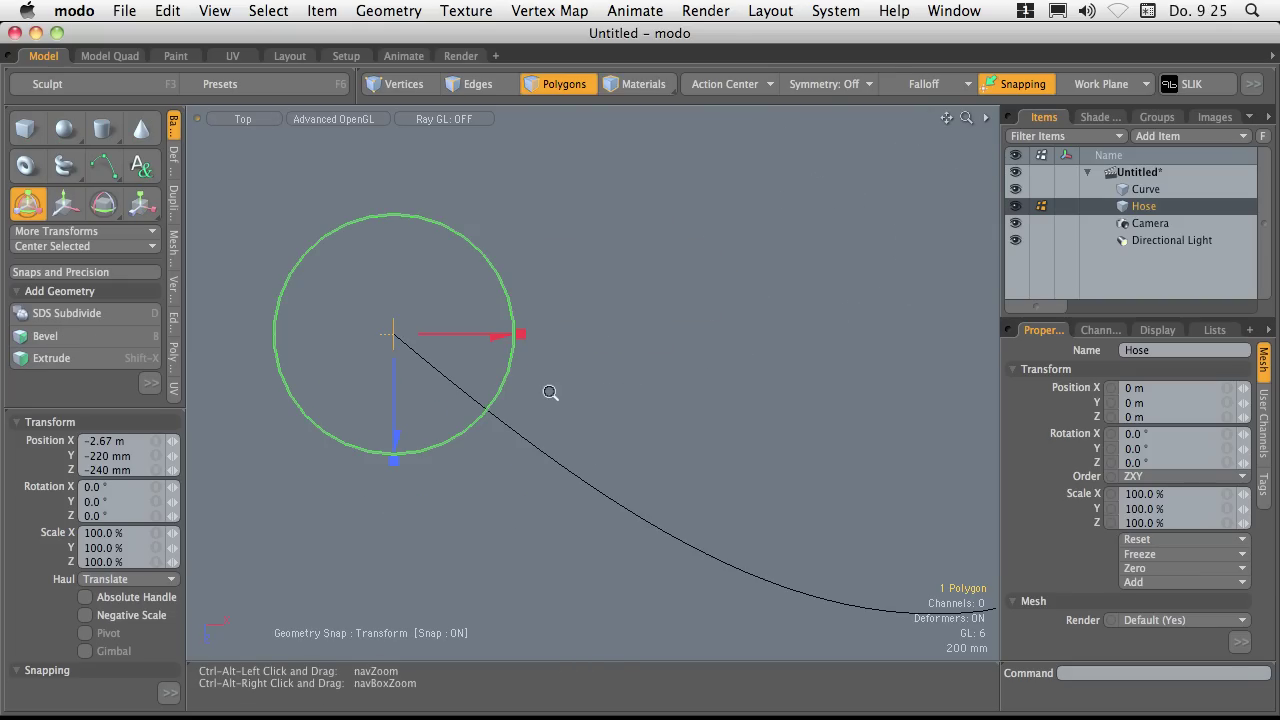
pyautogui.keyDown('ctrl'); pyautogui.keyDown('alt'); pyautogui.moveTo(550, 393); pyautogui.dragTo(527, 379); pyautogui.keyUp('alt'); pyautogui.keyUp('ctrl')
pyautogui.keyDown('ctrl'); pyautogui.keyDown('alt'); pyautogui.moveTo(432, 349); pyautogui.dragTo(563, 372); pyautogui.keyUp('alt'); pyautogui.keyUp('ctrl')
pyautogui.keyDown('alt'); pyautogui.keyDown('shift'); pyautogui.moveTo(473, 343); pyautogui.dragTo(500, 353); pyautogui.keyUp('shift'); pyautogui.keyUp('alt')
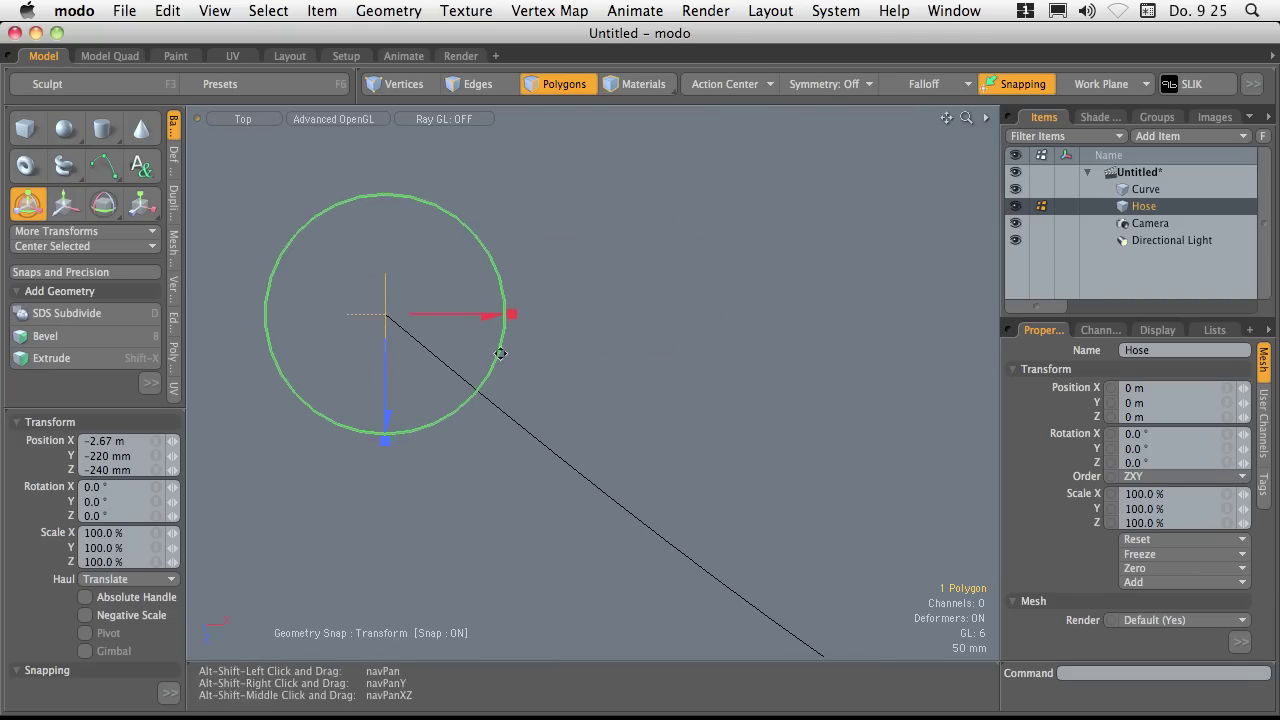
pyautogui.moveTo(566, 381); pyautogui.dragTo(410, 240)
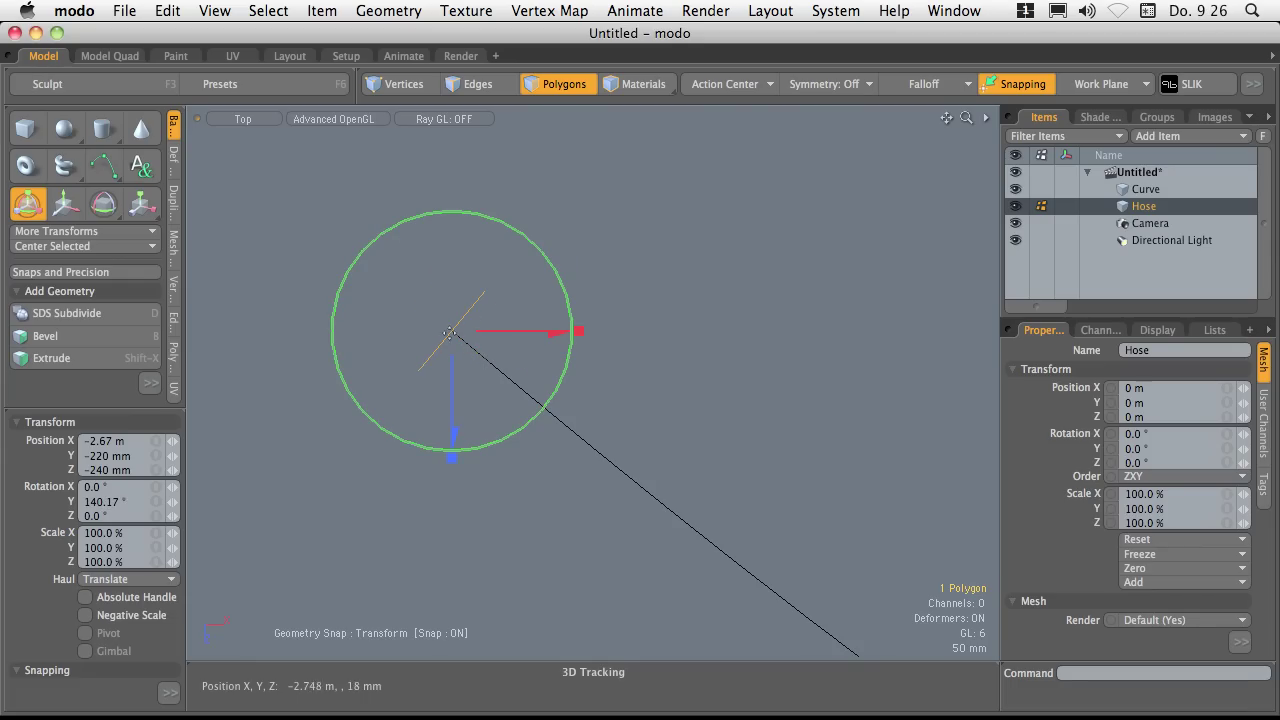
# Step: In the front view, tilt the cap polygon perpendicular to the curve and finish the transform in the perspective view
pyautogui.keyDown('ctrl'); pyautogui.keyDown('alt'); pyautogui.moveTo(662, 449); pyautogui.dragTo(683, 431); pyautogui.keyUp('alt'); pyautogui.keyUp('ctrl')
pyautogui.hotkey('ctrl', 'space')
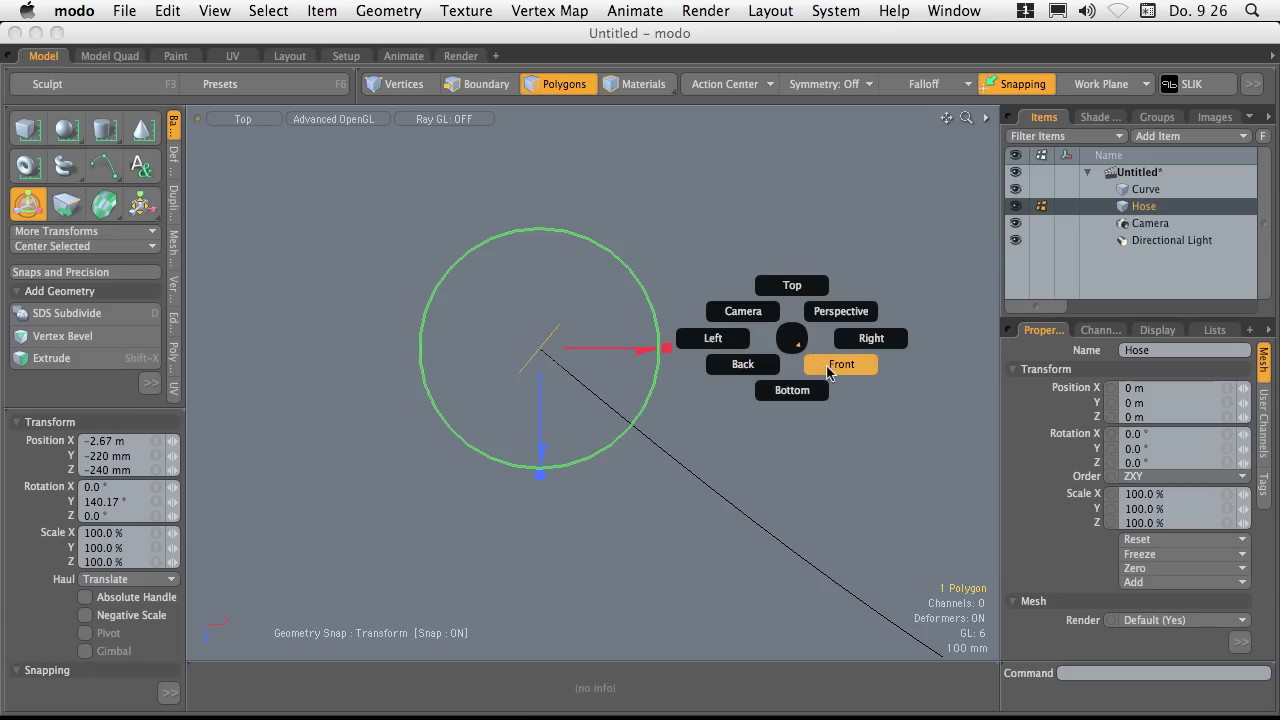
pyautogui.click(826, 368)
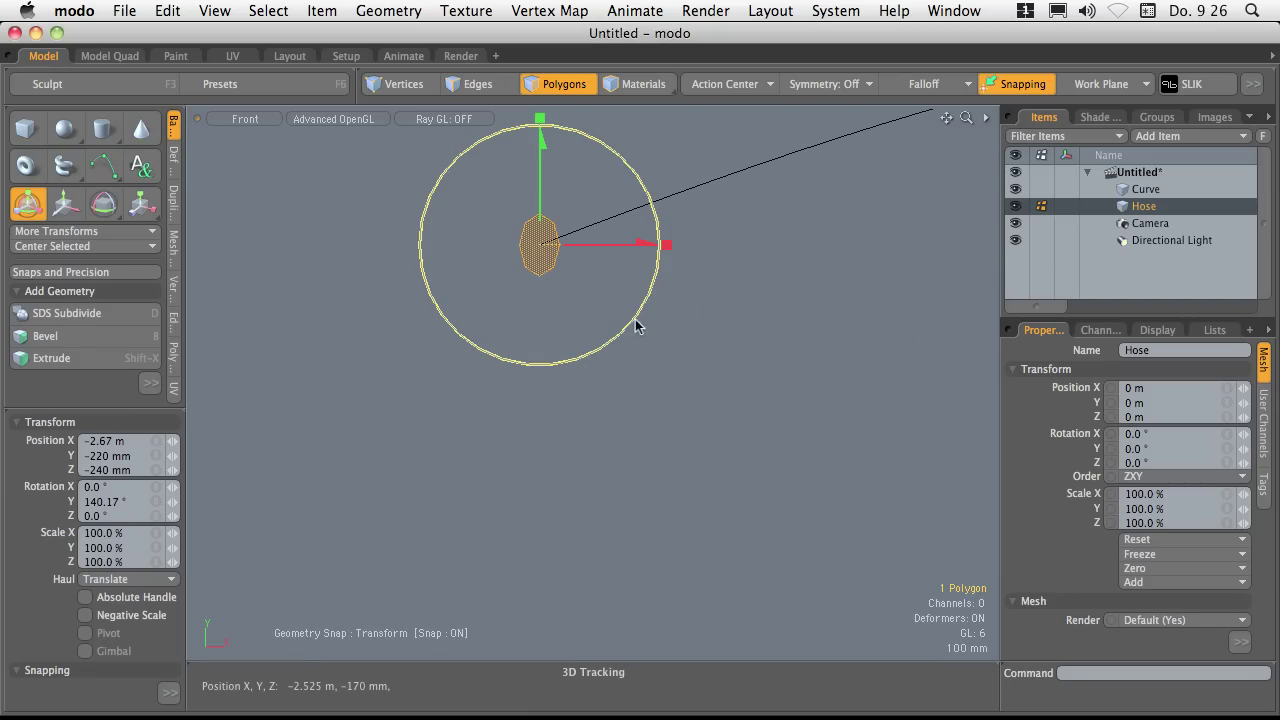
pyautogui.moveTo(635, 325); pyautogui.dragTo(655, 347)
pyautogui.hotkey('ctrl', 'space')
pyautogui.click(810, 249)
pyautogui.keyDown('alt'); pyautogui.moveTo(655, 347); pyautogui.dragTo(655, 424); pyautogui.keyUp('alt')
pyautogui.keyDown('alt'); pyautogui.moveTo(655, 424); pyautogui.dragTo(698, 464); pyautogui.keyUp('alt')
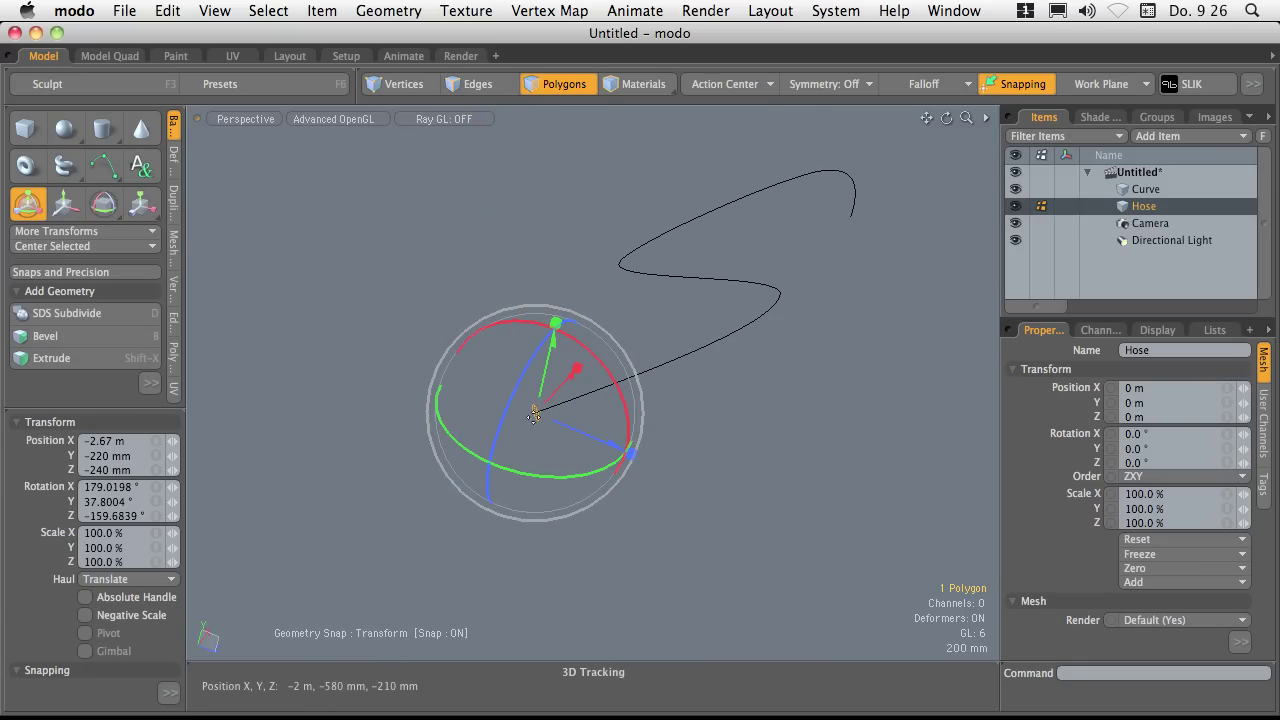
pyautogui.keyDown('alt'); pyautogui.moveTo(674, 374); pyautogui.dragTo(714, 466); pyautogui.keyUp('alt')
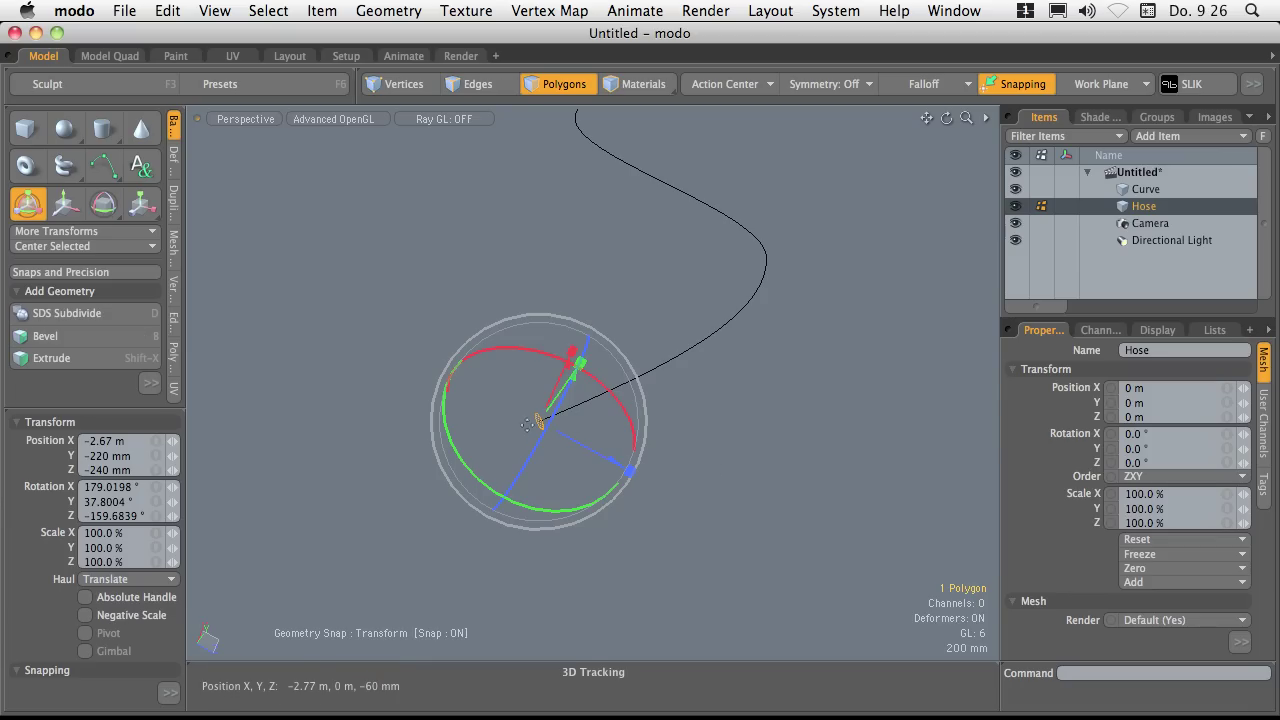
pyautogui.press('space')
# Step: Curve Extrude the cap polygon along the background curve with 24 steps, aligned to the path and starting at the source
pyautogui.moveTo(554, 433)
pyautogui.keyDown('alt'); pyautogui.mouseDown()
pyautogui.moveTo(634, 443)
pyautogui.moveTo(560, 446)
pyautogui.mouseUp(); pyautogui.keyUp('alt')
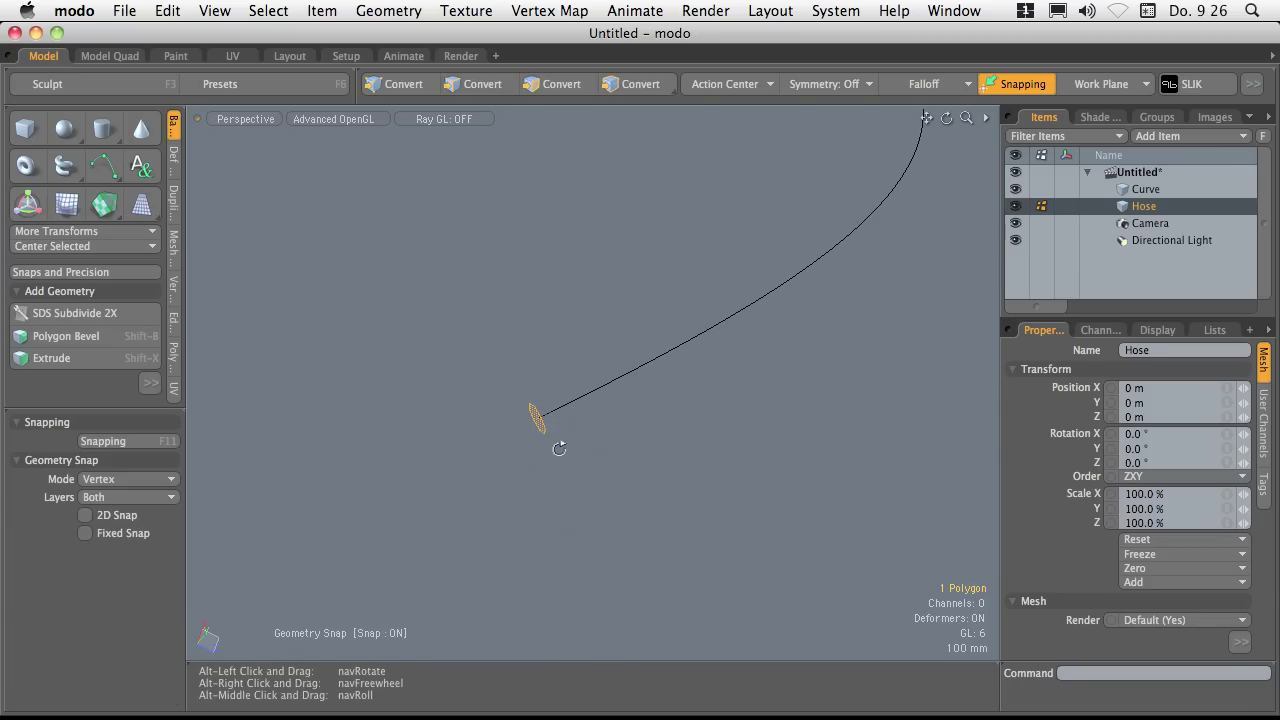
pyautogui.keyDown('alt'); pyautogui.moveTo(665, 365); pyautogui.dragTo(510, 447); pyautogui.keyUp('alt')
pyautogui.keyDown('alt'); pyautogui.moveTo(669, 360); pyautogui.dragTo(611, 392); pyautogui.keyUp('alt')
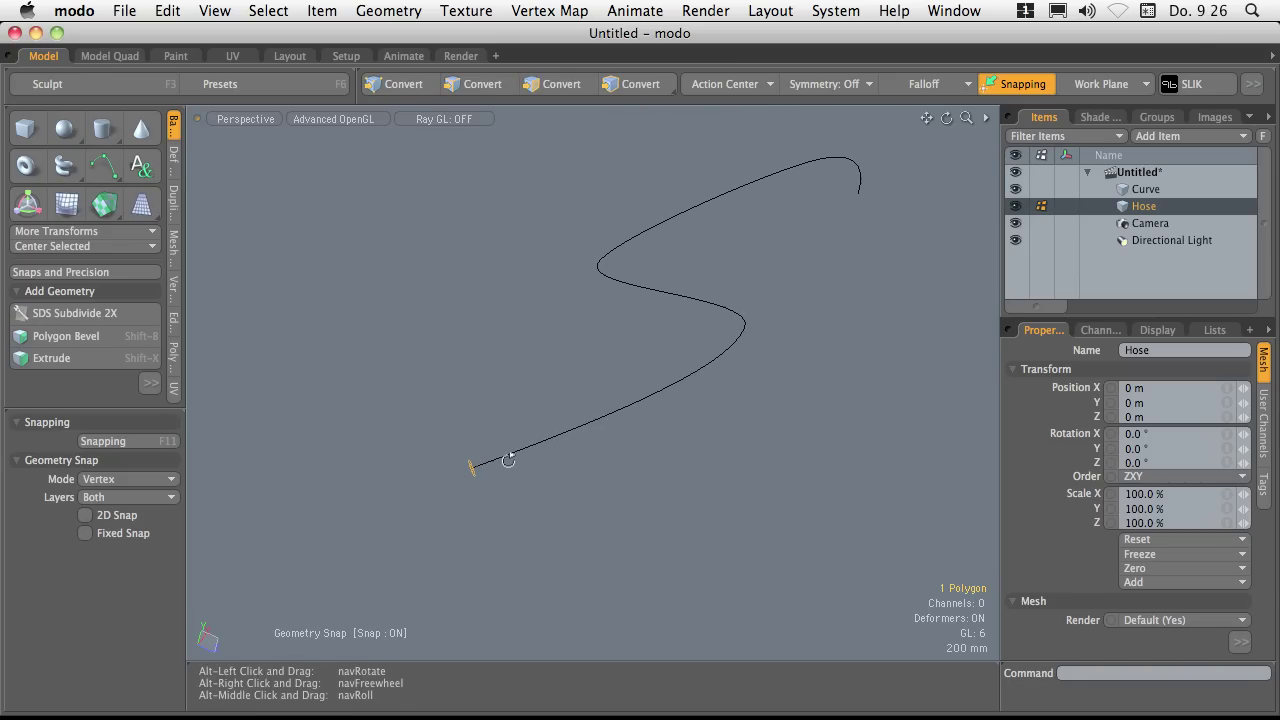
pyautogui.keyDown('alt'); pyautogui.moveTo(503, 463); pyautogui.dragTo(547, 486); pyautogui.keyUp('alt')
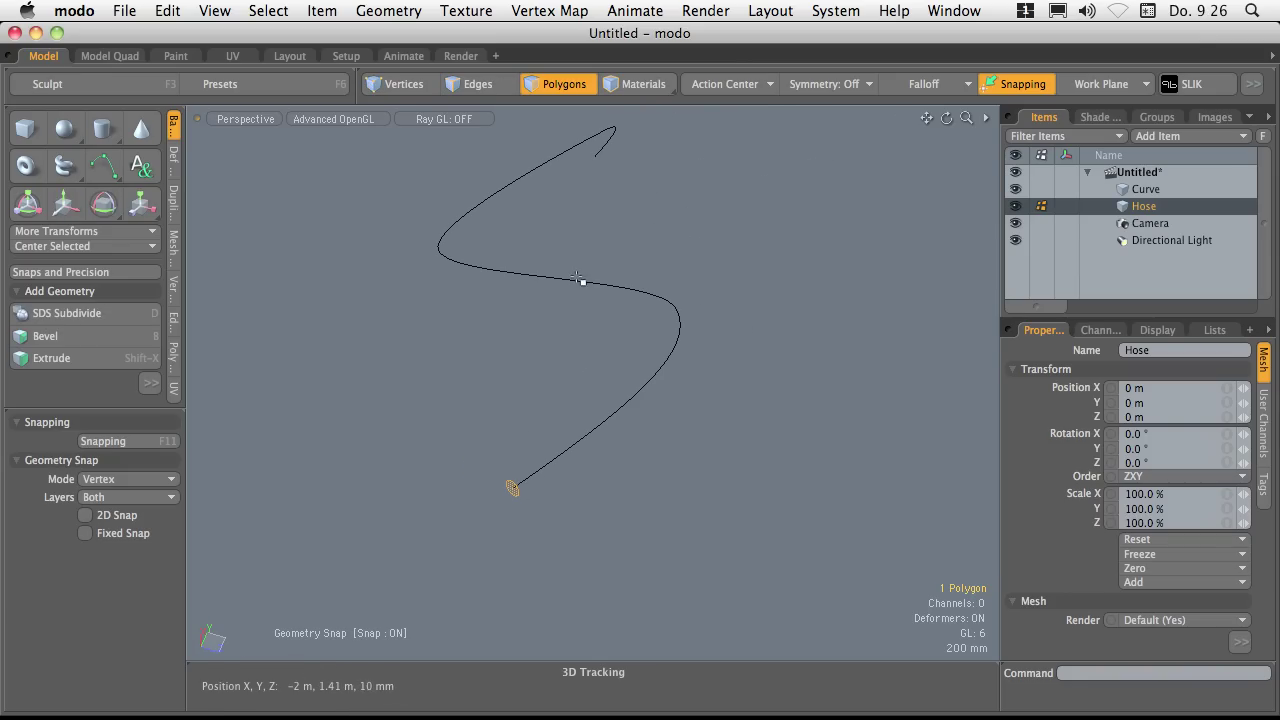
pyautogui.keyDown('alt'); pyautogui.moveTo(679, 376); pyautogui.dragTo(614, 363); pyautogui.keyUp('alt')
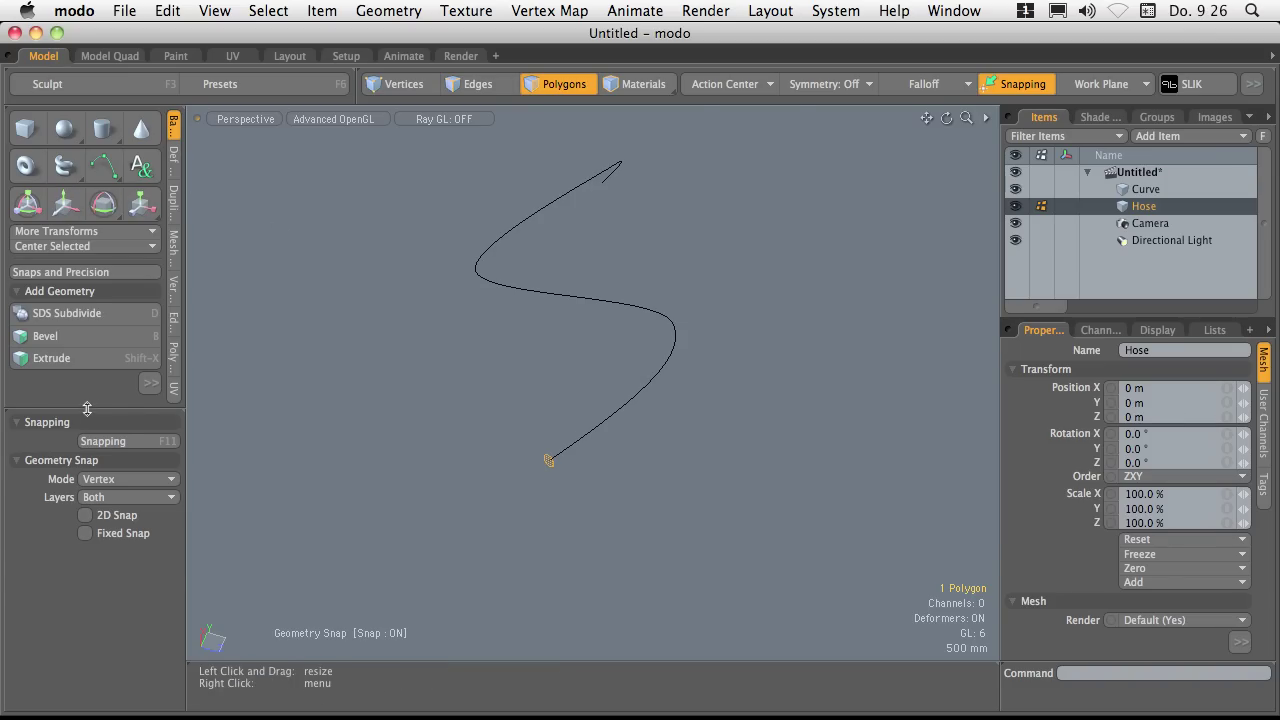
pyautogui.click(150, 383)
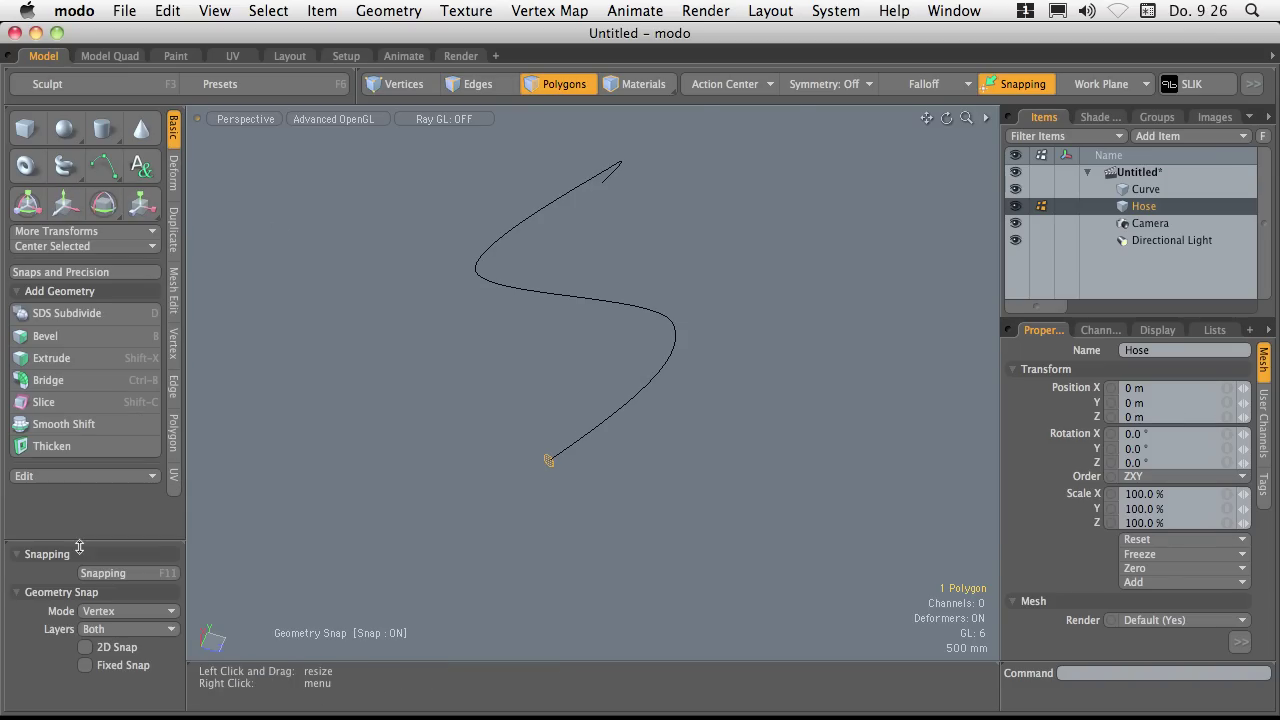
pyautogui.click(176, 236)
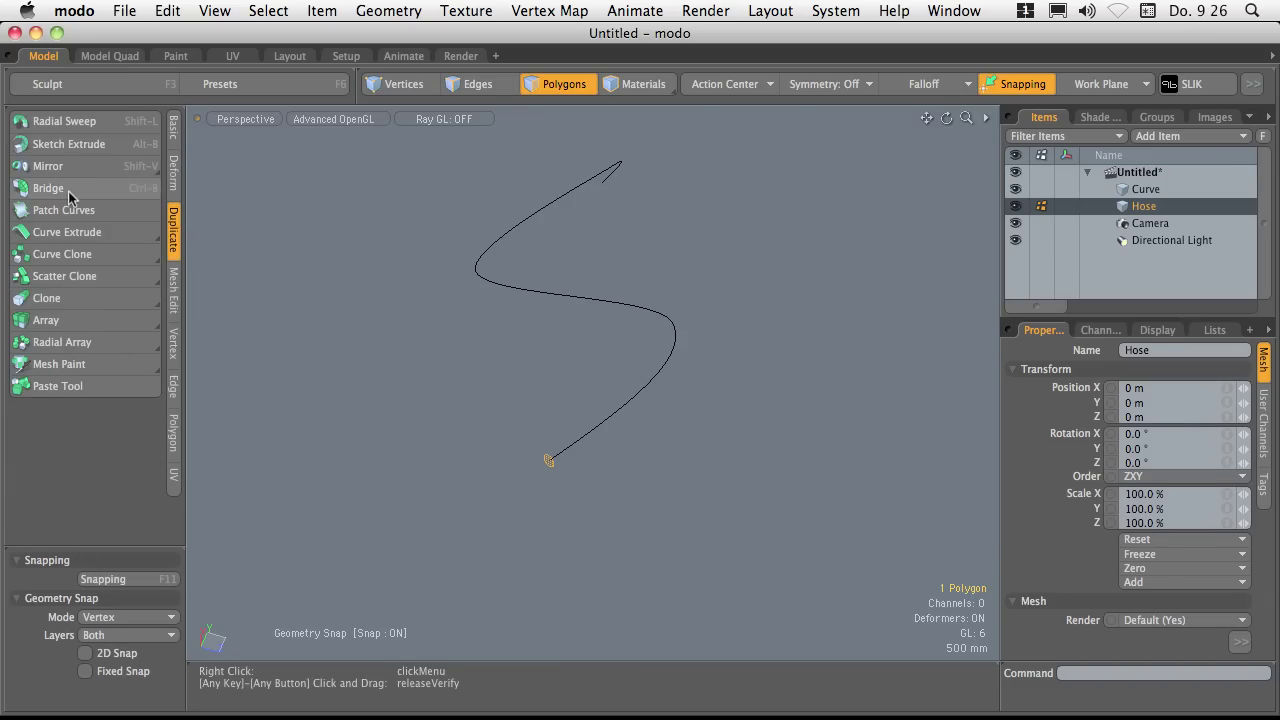
pyautogui.click(110, 238)
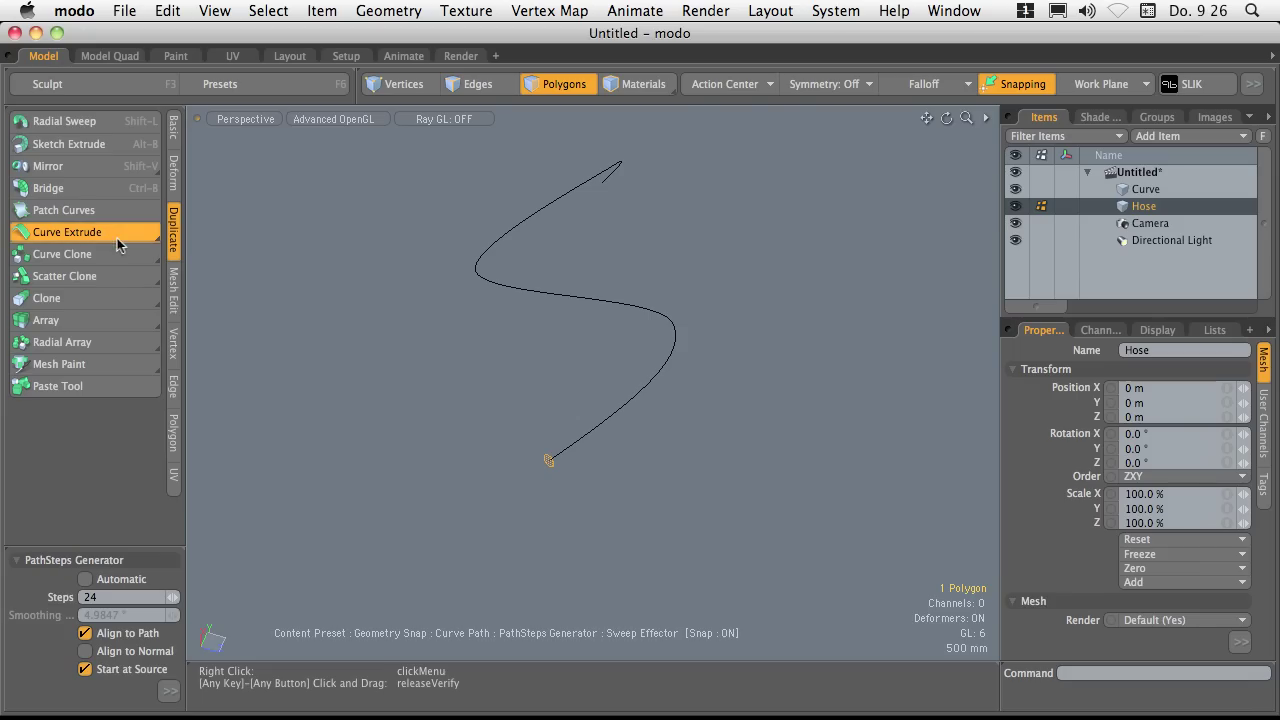
pyautogui.moveTo(83, 548); pyautogui.dragTo(109, 280)
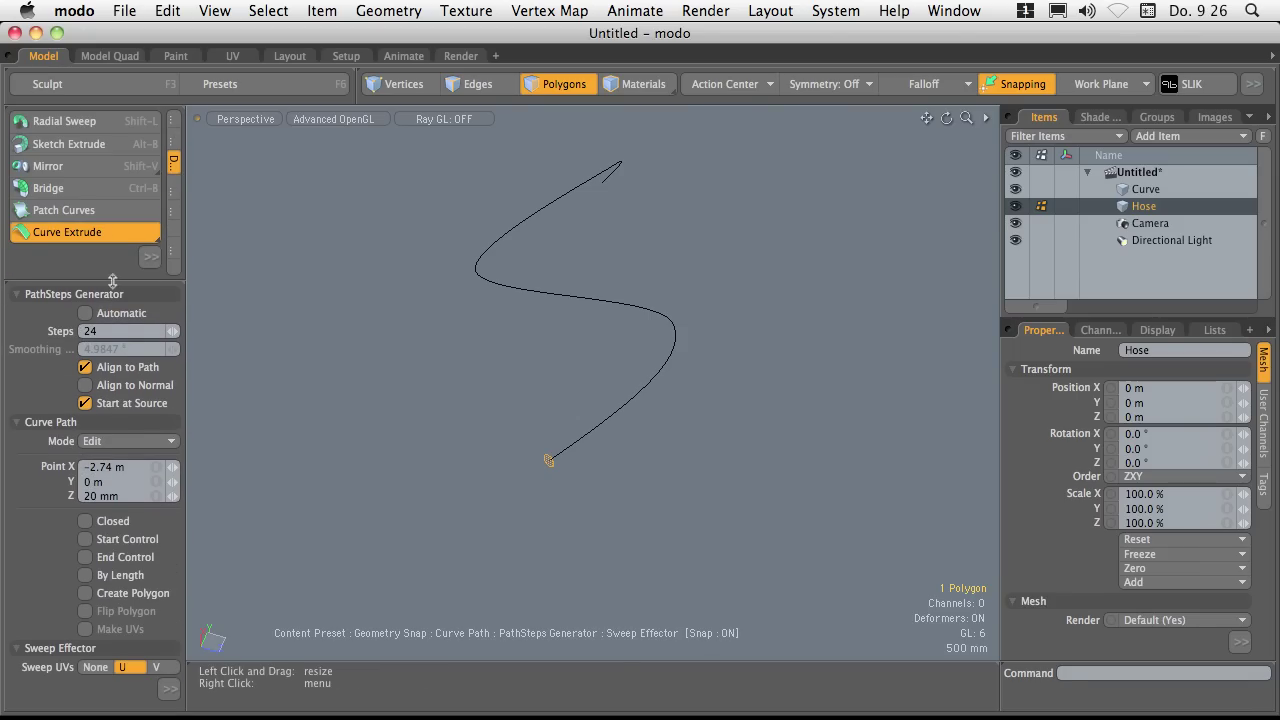
pyautogui.moveTo(192, 341); pyautogui.dragTo(209, 343)
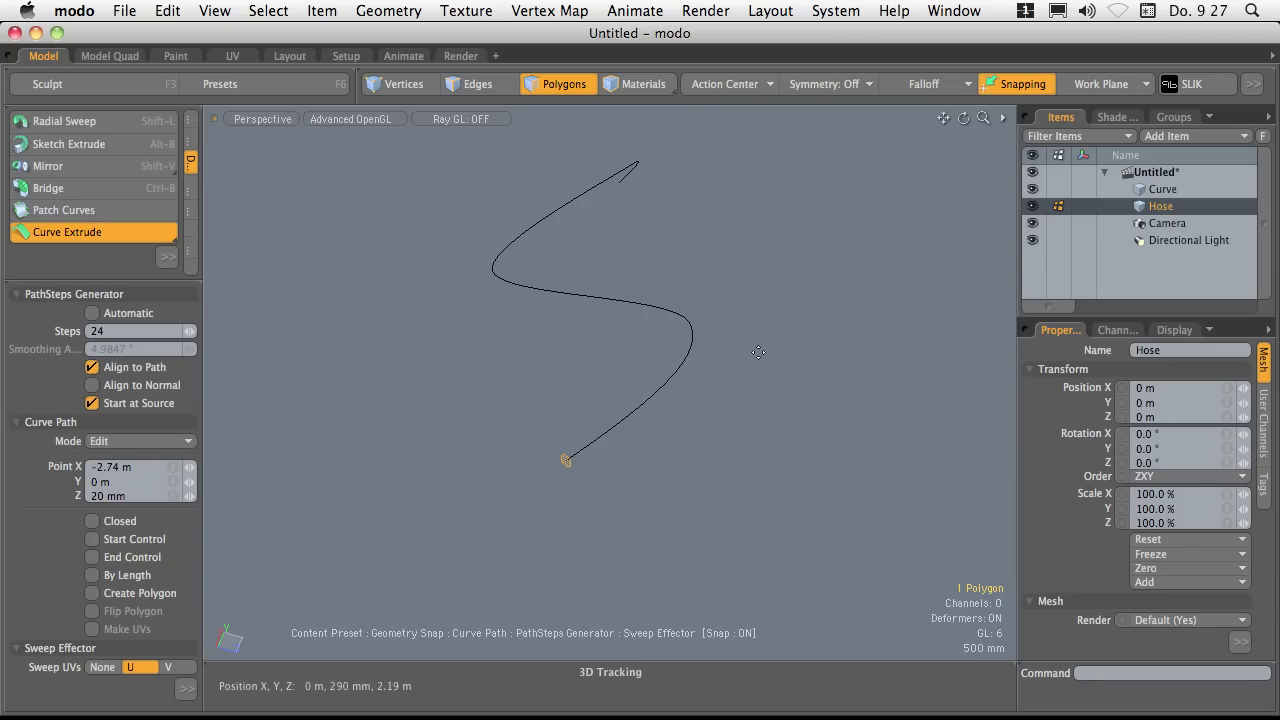
pyautogui.click(758, 353)
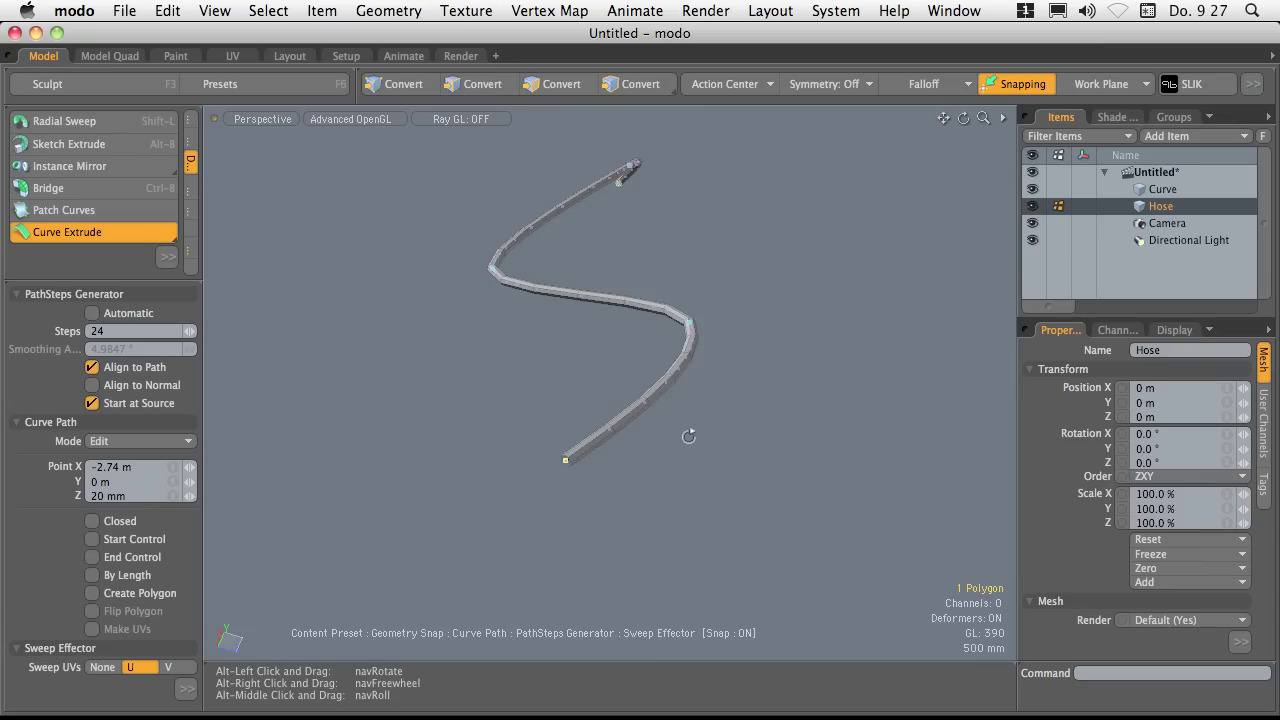
# Step: Space the hose extrusion's segments by length along the curve, keeping it aligned to the path
pyautogui.keyDown('alt'); pyautogui.moveTo(716, 400); pyautogui.dragTo(525, 447); pyautogui.keyUp('alt')
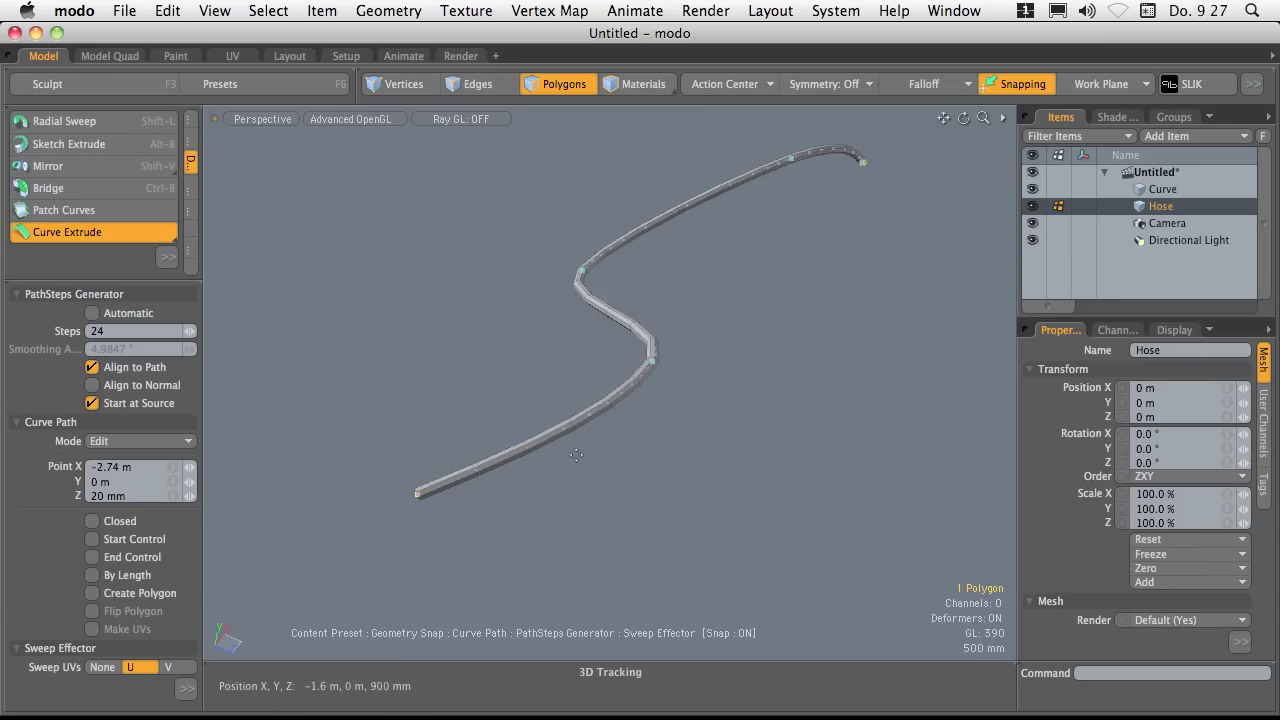
pyautogui.keyDown('alt'); pyautogui.moveTo(648, 394); pyautogui.dragTo(597, 480); pyautogui.keyUp('alt')
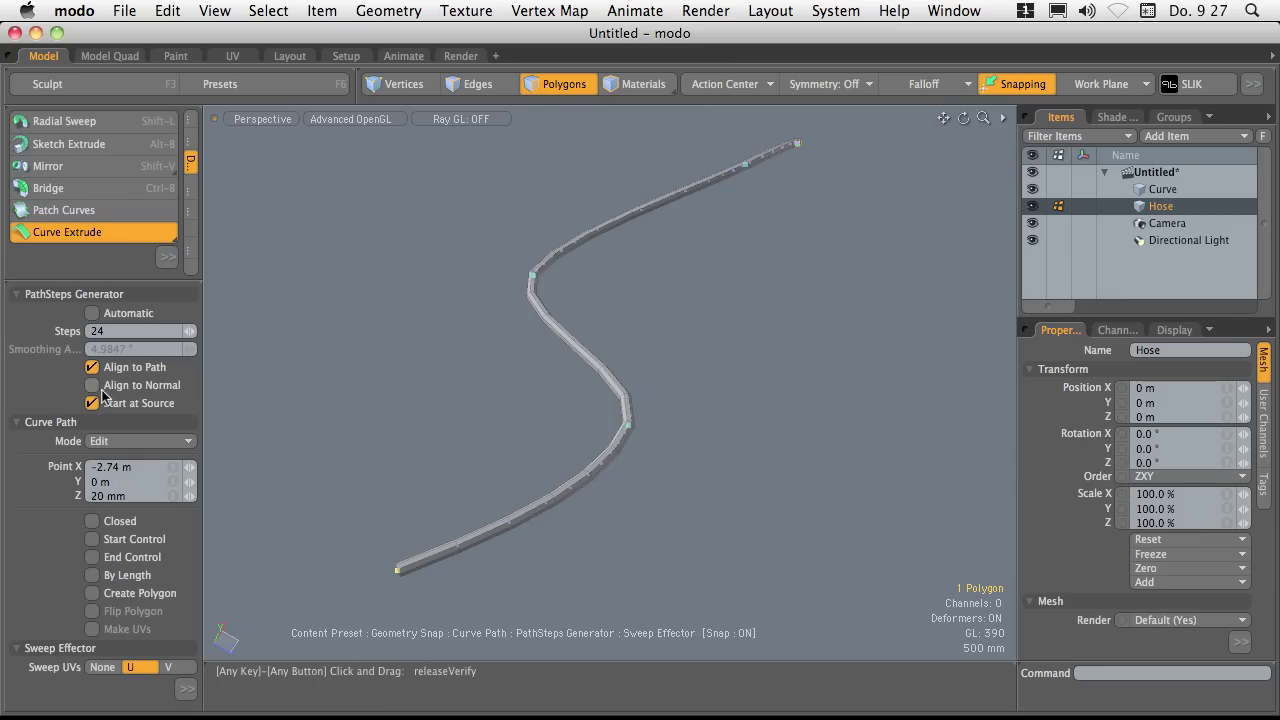
pyautogui.click(91, 368)
pyautogui.click(95, 576)
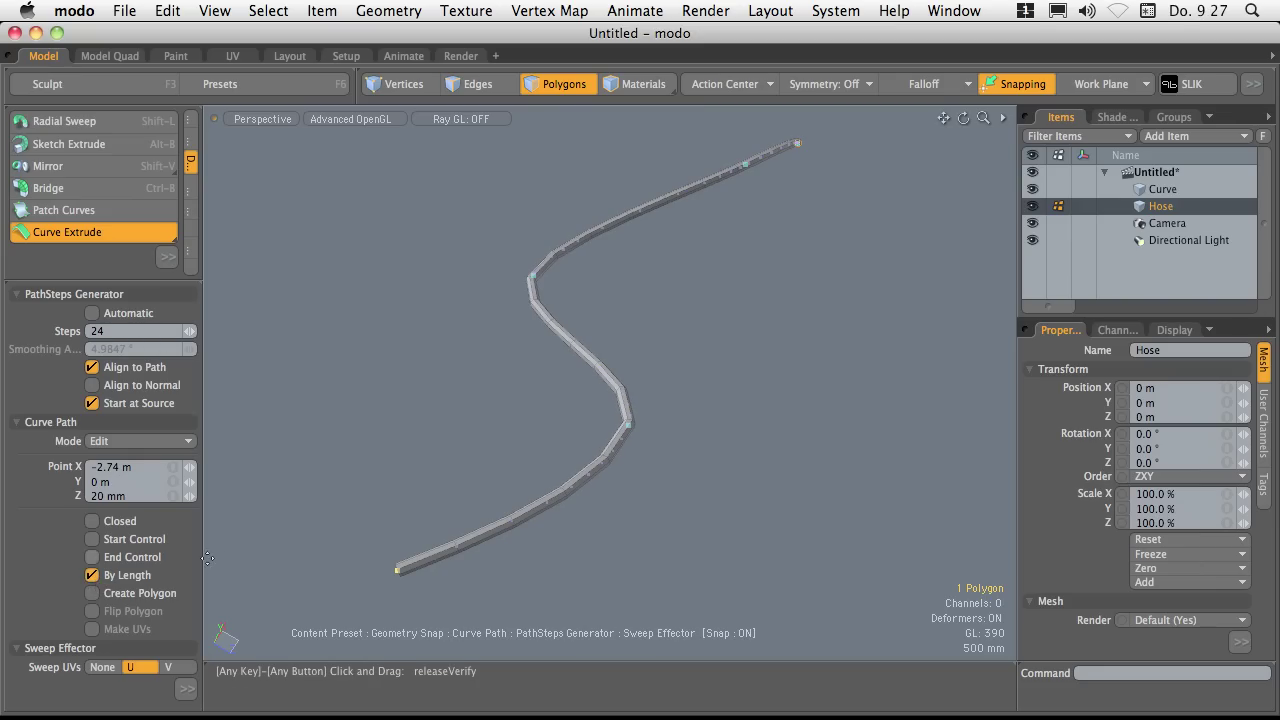
pyautogui.keyDown('alt'); pyautogui.moveTo(673, 436); pyautogui.dragTo(640, 526); pyautogui.keyUp('alt')
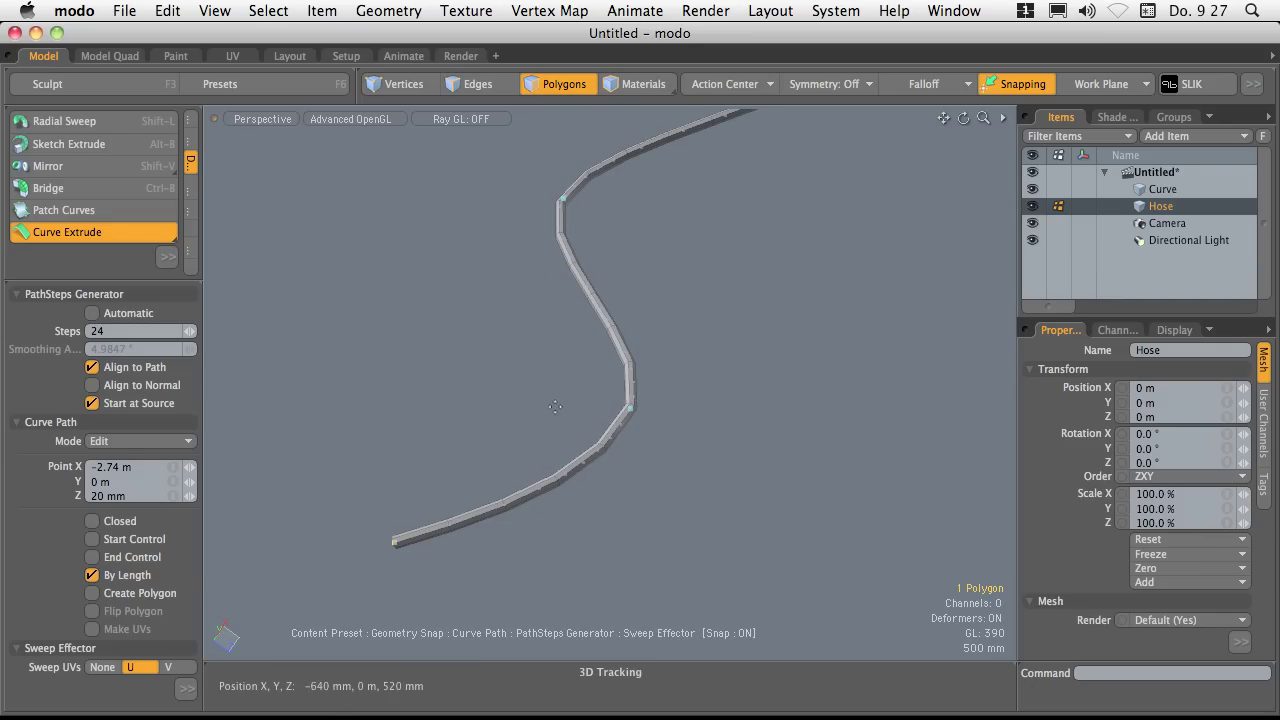
pyautogui.keyDown('alt'); pyautogui.moveTo(551, 415); pyautogui.dragTo(525, 362); pyautogui.keyUp('alt')
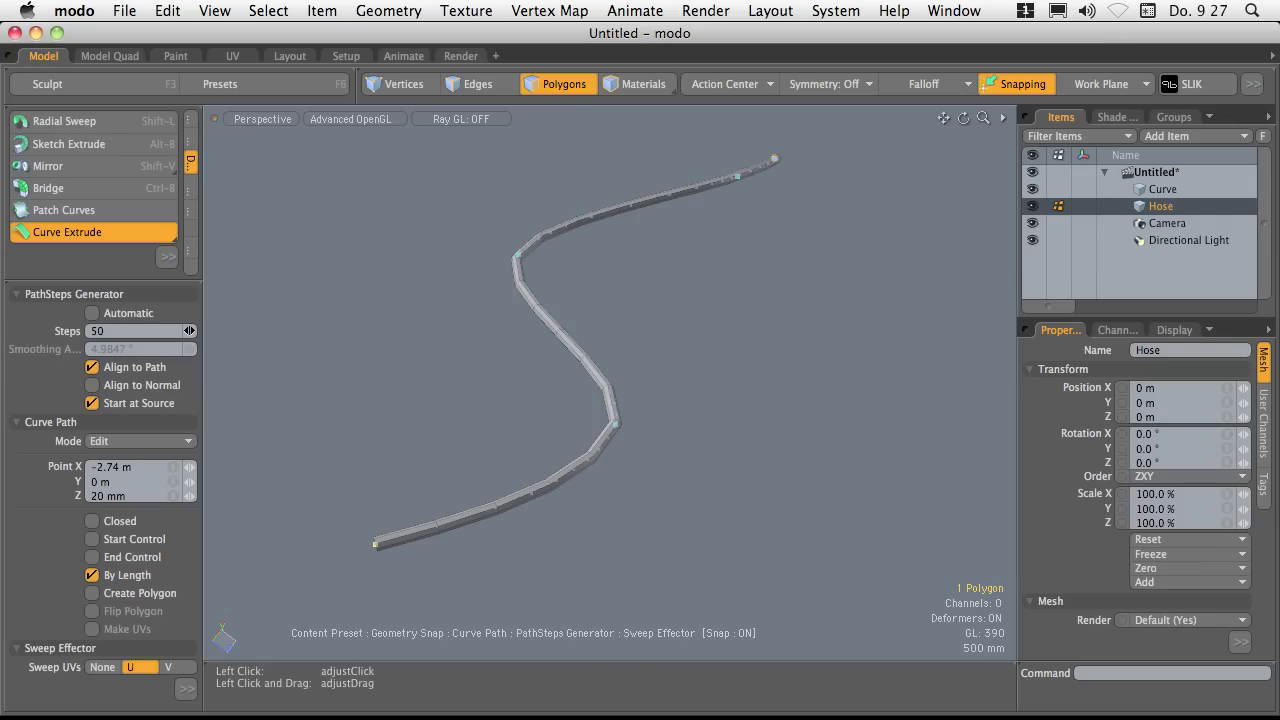
# Step: Increase the curve extrusion's steps to 150 for a denser, smoother hose
pyautogui.moveTo(188, 330); pyautogui.dragTo(192, 337)
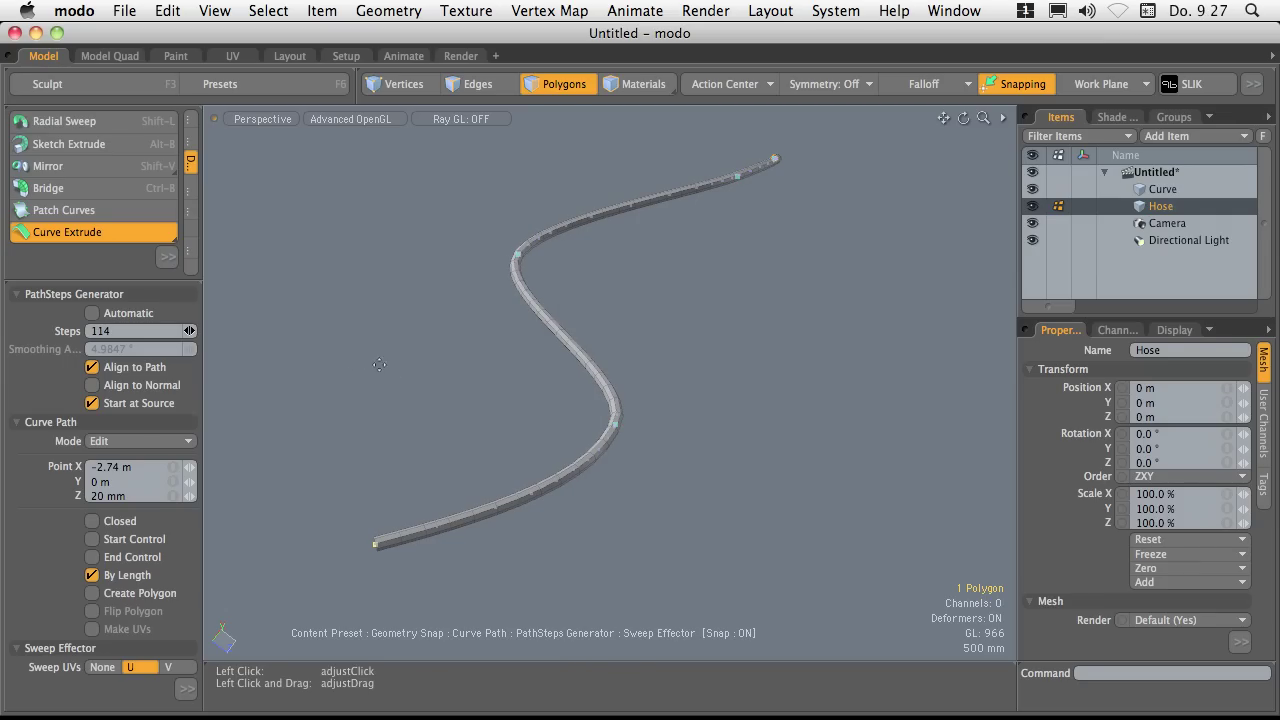
pyautogui.moveTo(379, 365); pyautogui.dragTo(378, 365)
pyautogui.moveTo(193, 333); pyautogui.dragTo(215, 334)
pyautogui.moveTo(188, 330); pyautogui.dragTo(309, 353)
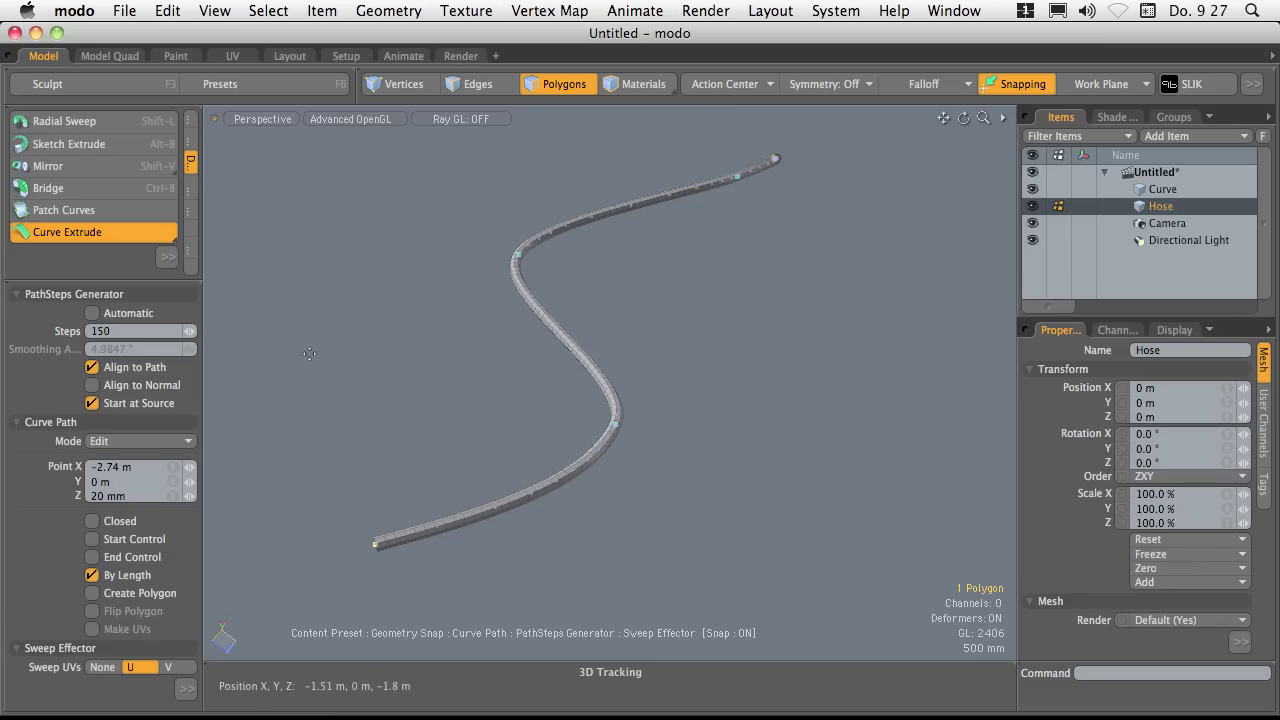
pyautogui.keyDown('ctrl'); pyautogui.keyDown('alt'); pyautogui.moveTo(491, 529); pyautogui.dragTo(483, 430); pyautogui.keyUp('alt'); pyautogui.keyUp('ctrl')
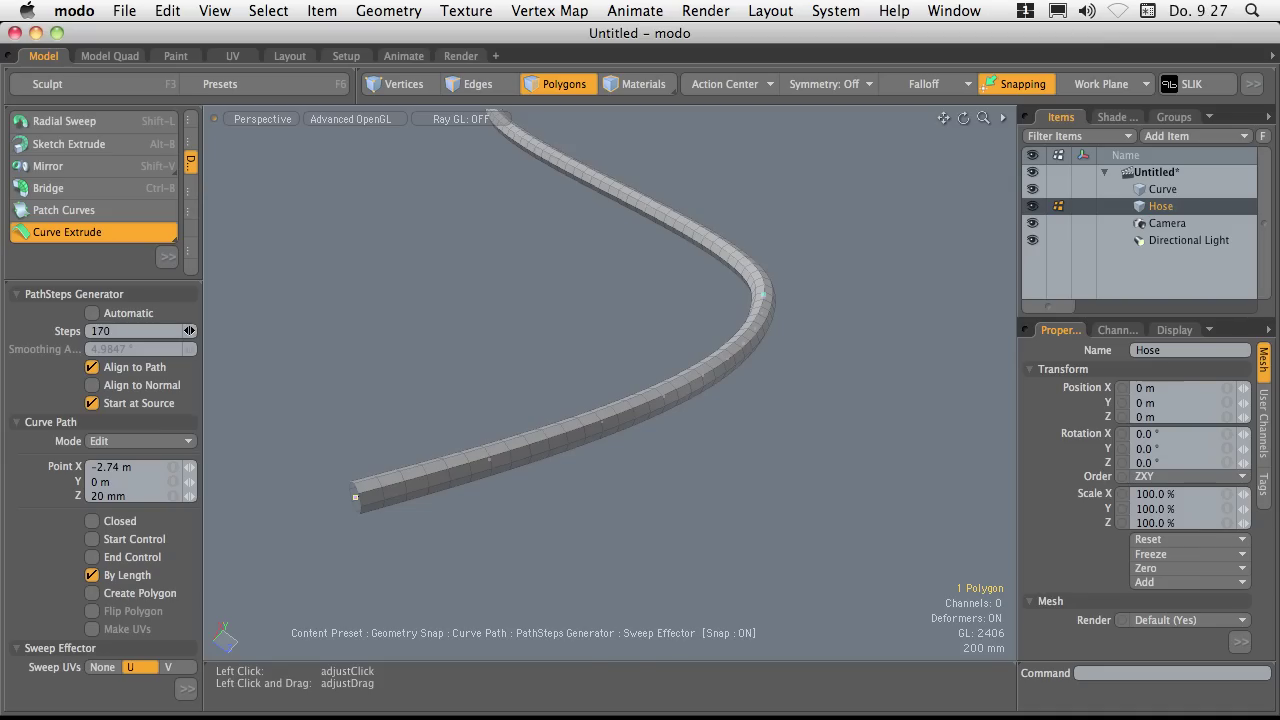
# Step: Increase the curve extrusion's steps to 291 and finish the Curve Extrude operation
pyautogui.moveTo(188, 330); pyautogui.dragTo(308, 347)
pyautogui.moveTo(188, 330); pyautogui.dragTo(572, 359)
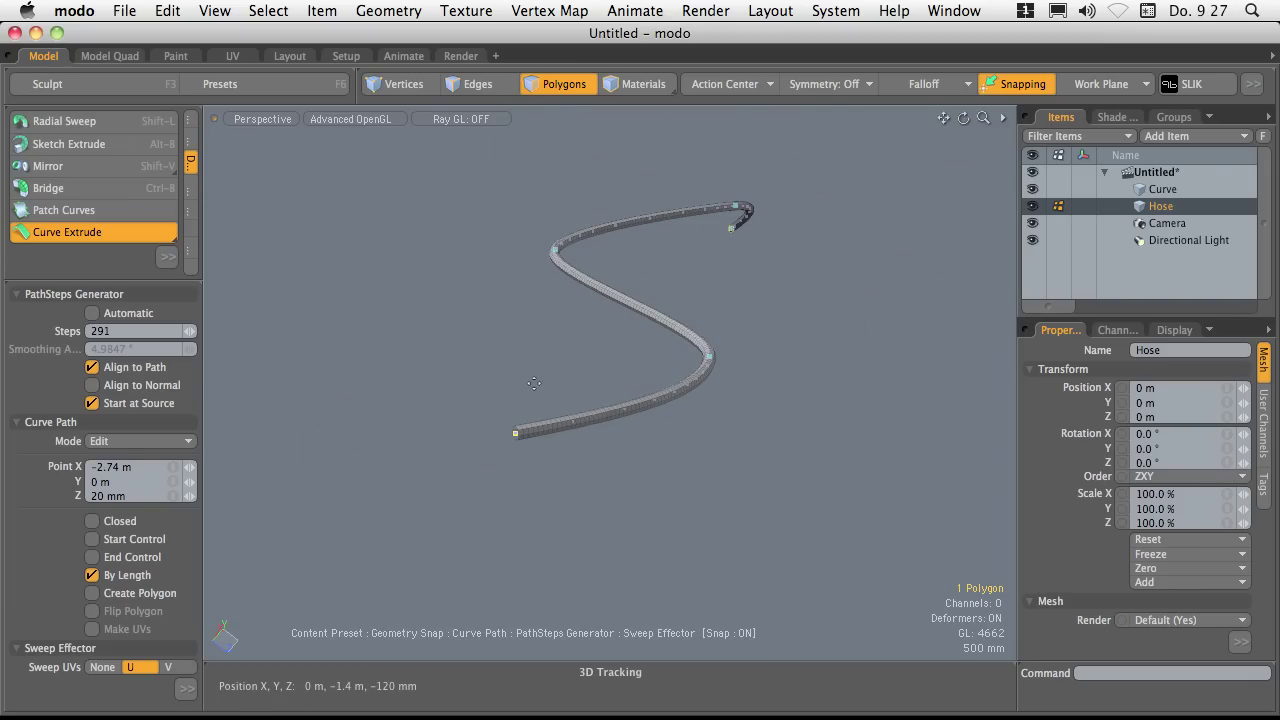
pyautogui.press('space')
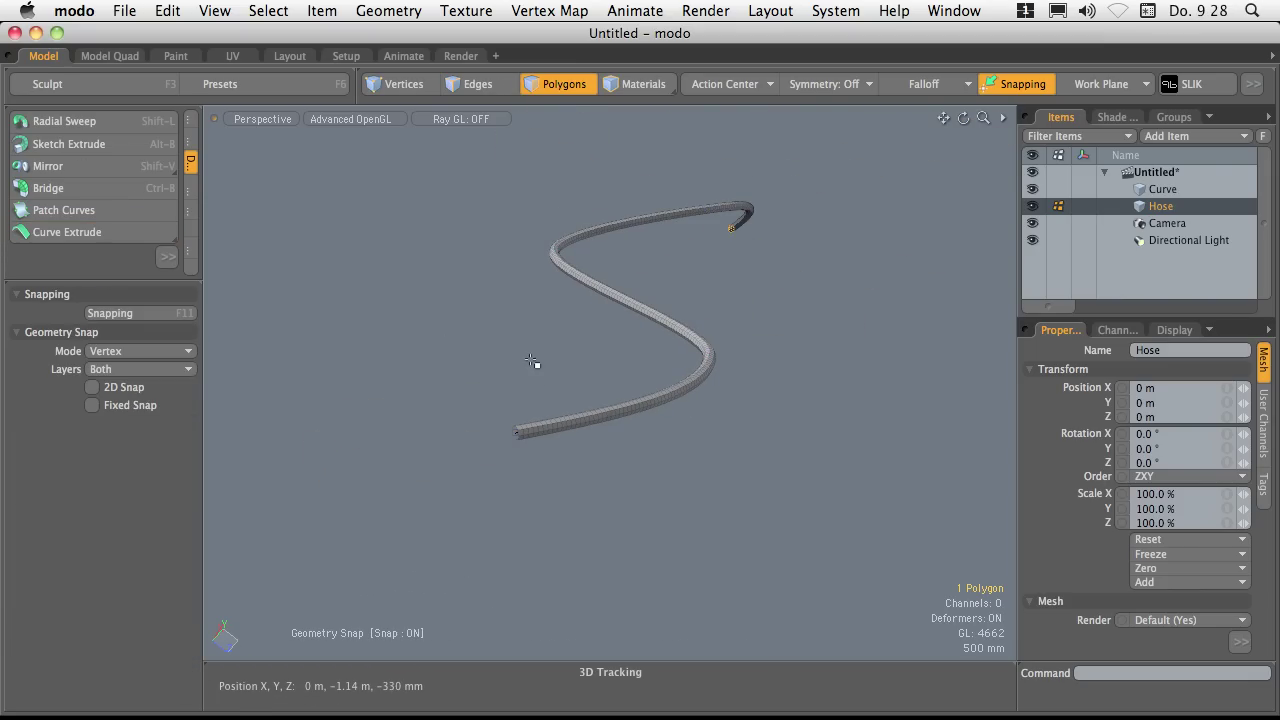
# Step: Delete the selected cap polygon so the end of the hose is left open
pyautogui.keyDown('alt'); pyautogui.moveTo(540, 374); pyautogui.dragTo(590, 360); pyautogui.keyUp('alt')
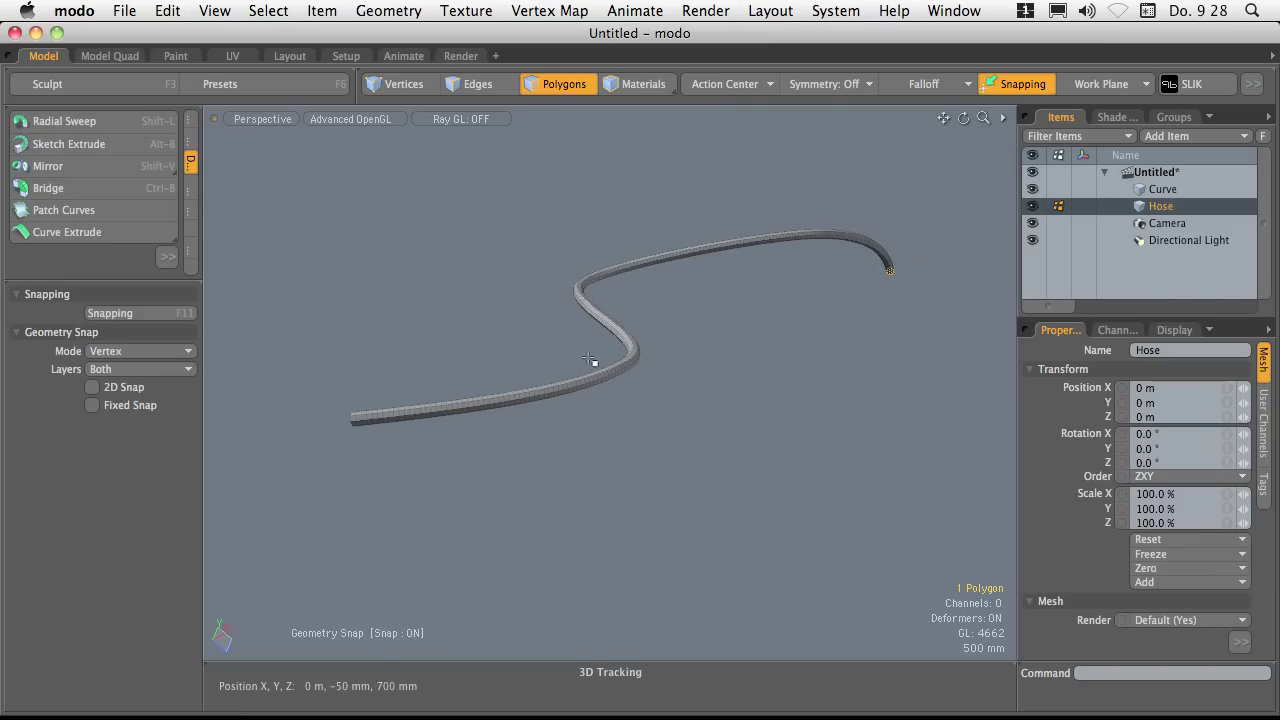
pyautogui.click(723, 323)
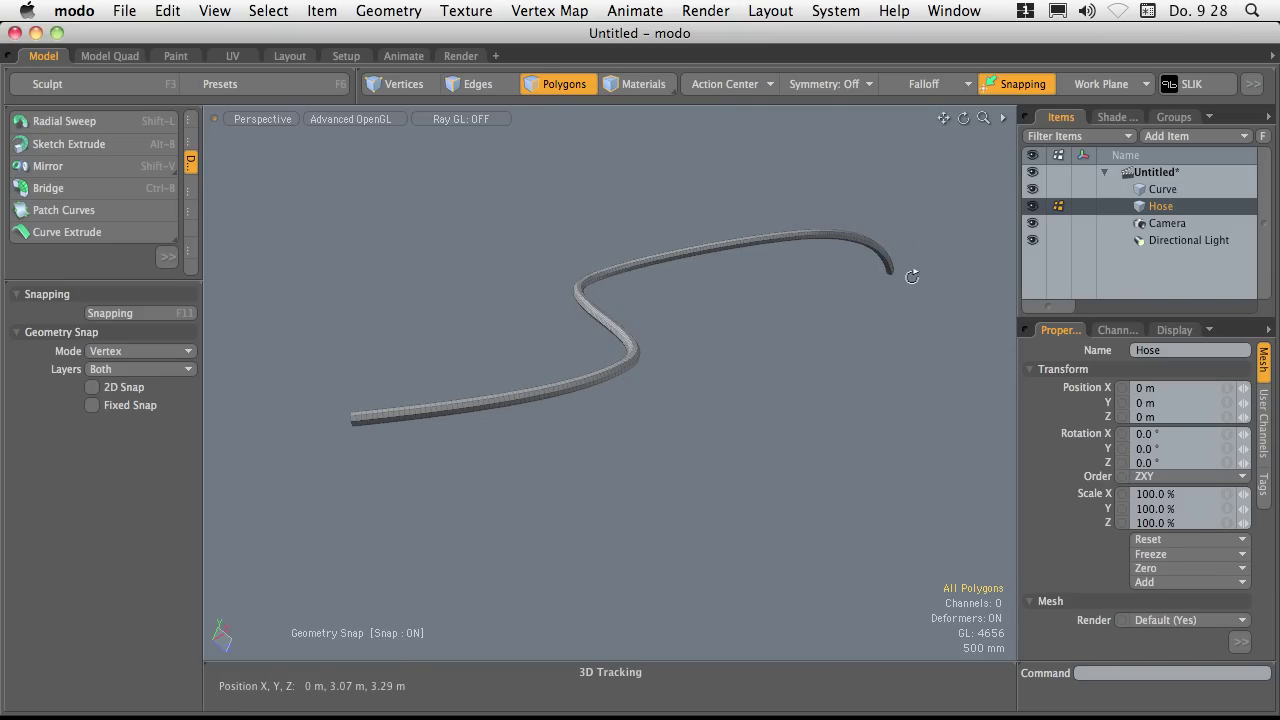
pyautogui.keyDown('alt'); pyautogui.moveTo(912, 277); pyautogui.dragTo(662, 398); pyautogui.keyUp('alt')
pyautogui.keyDown('ctrl'); pyautogui.keyDown('alt'); pyautogui.moveTo(823, 291); pyautogui.dragTo(960, 200); pyautogui.keyUp('alt'); pyautogui.keyUp('ctrl')
pyautogui.keyDown('alt'); pyautogui.moveTo(806, 271); pyautogui.dragTo(766, 333); pyautogui.keyUp('alt')
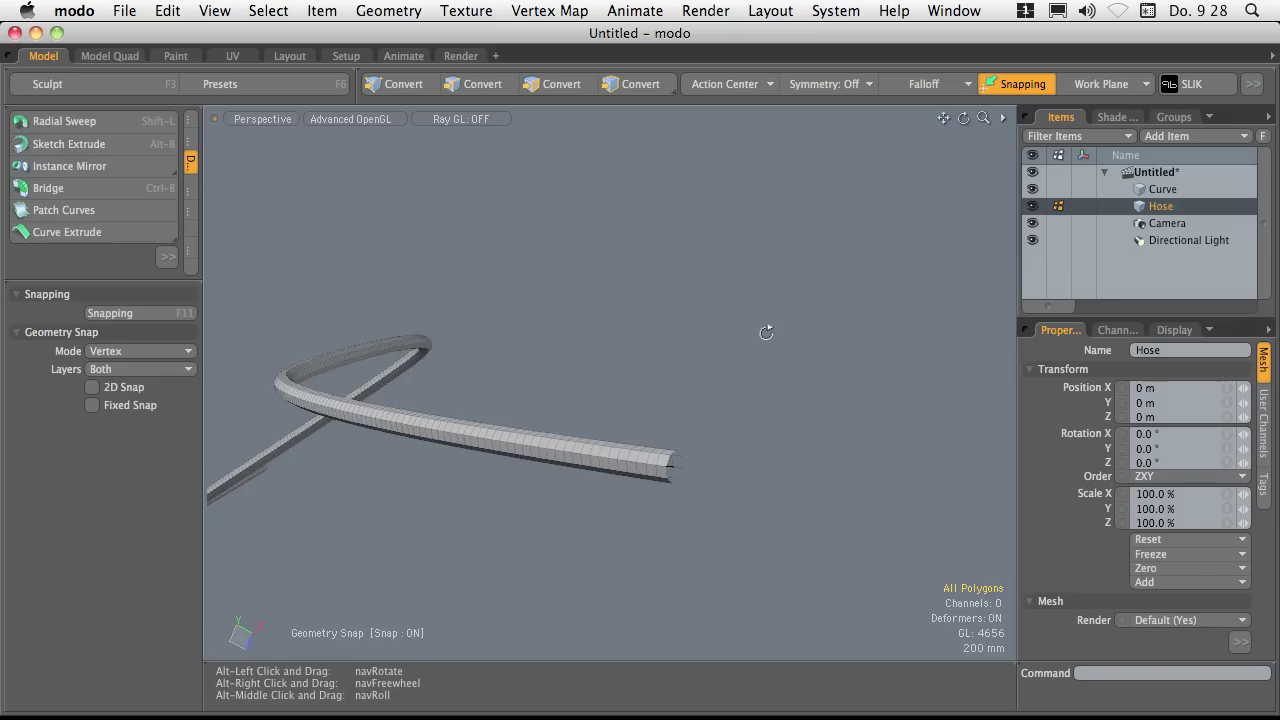
# Step: Examine the hose's segments along its length, briefly toggling its subdivision smoothing on and off
pyautogui.keyDown('alt'); pyautogui.moveTo(651, 404); pyautogui.dragTo(840, 372); pyautogui.keyUp('alt')
pyautogui.keyDown('ctrl'); pyautogui.keyDown('alt'); pyautogui.moveTo(760, 350); pyautogui.dragTo(735, 365); pyautogui.keyUp('alt'); pyautogui.keyUp('ctrl')
pyautogui.moveTo(735, 365)
pyautogui.keyDown('alt'); pyautogui.keyDown('shift'); pyautogui.mouseDown()
pyautogui.moveTo(671, 343)
pyautogui.moveTo(737, 357)
pyautogui.mouseUp(); pyautogui.keyUp('shift'); pyautogui.keyUp('alt')
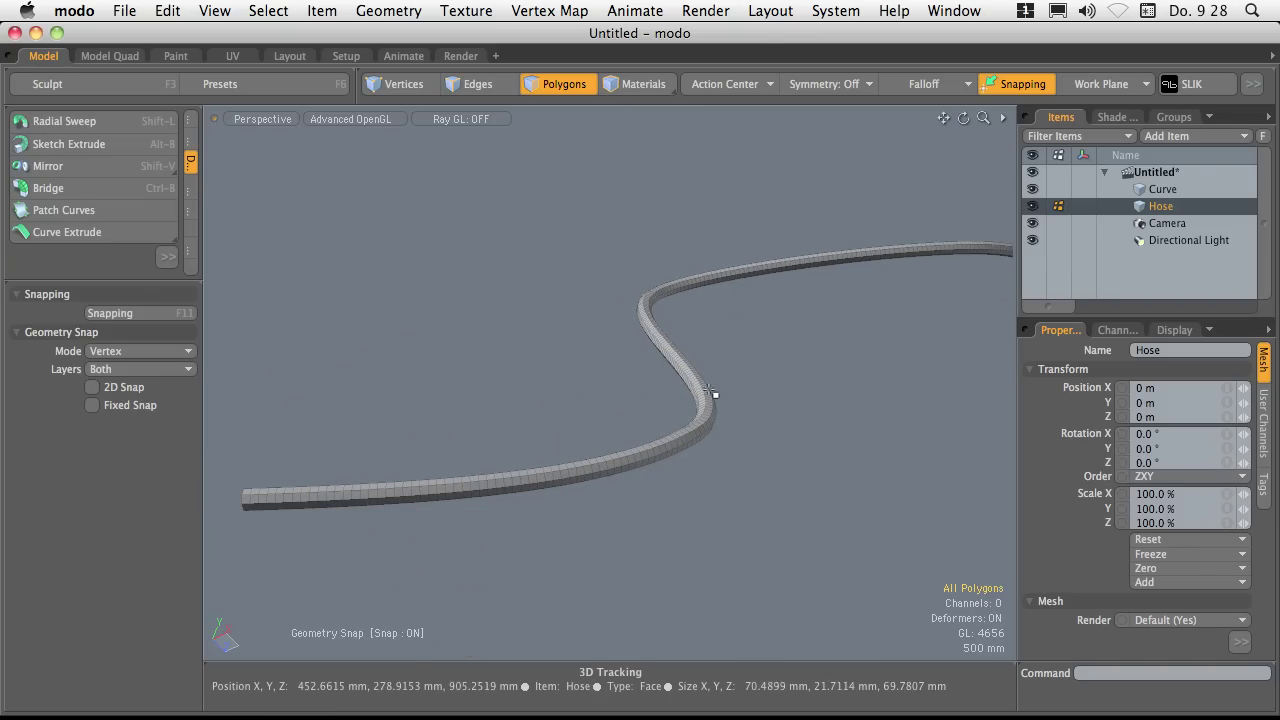
pyautogui.press('Tab')
pyautogui.press('Tab')
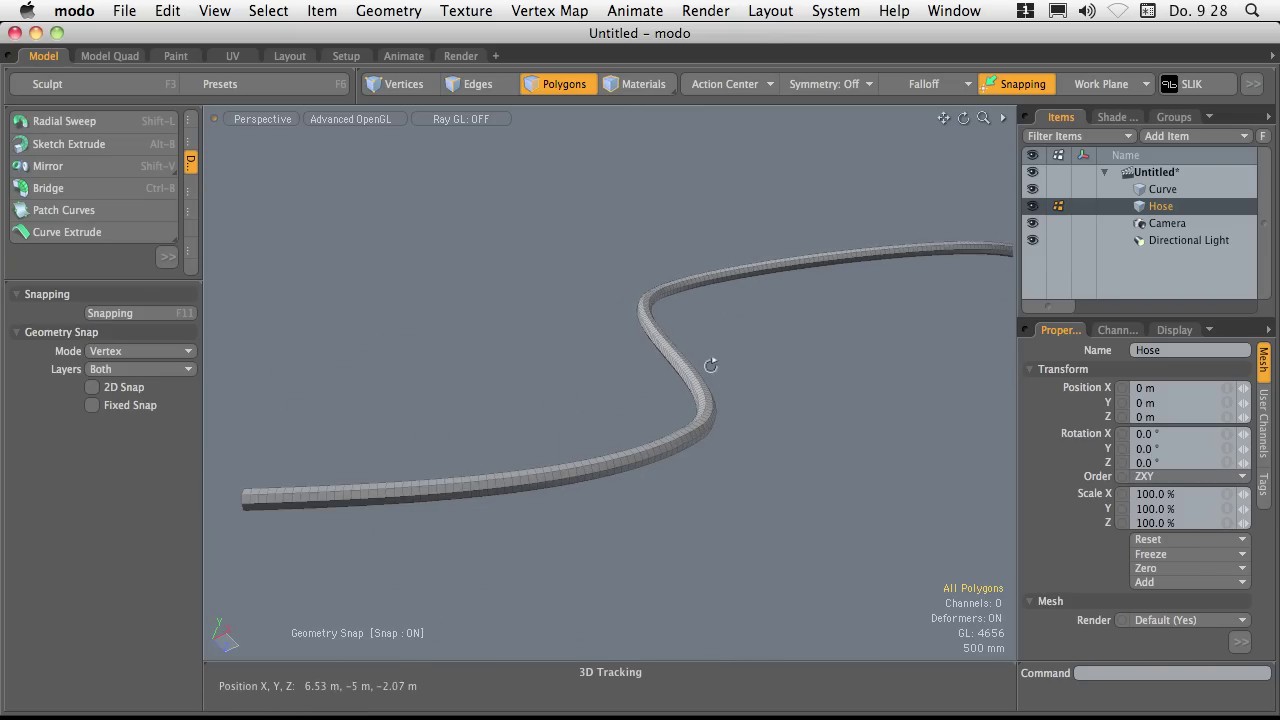
pyautogui.keyDown('alt'); pyautogui.moveTo(709, 360); pyautogui.dragTo(760, 364); pyautogui.keyUp('alt')
pyautogui.keyDown('ctrl'); pyautogui.keyDown('alt'); pyautogui.moveTo(562, 388); pyautogui.dragTo(630, 378); pyautogui.keyUp('alt'); pyautogui.keyUp('ctrl')
pyautogui.keyDown('alt'); pyautogui.moveTo(630, 378); pyautogui.dragTo(634, 420); pyautogui.keyUp('alt')
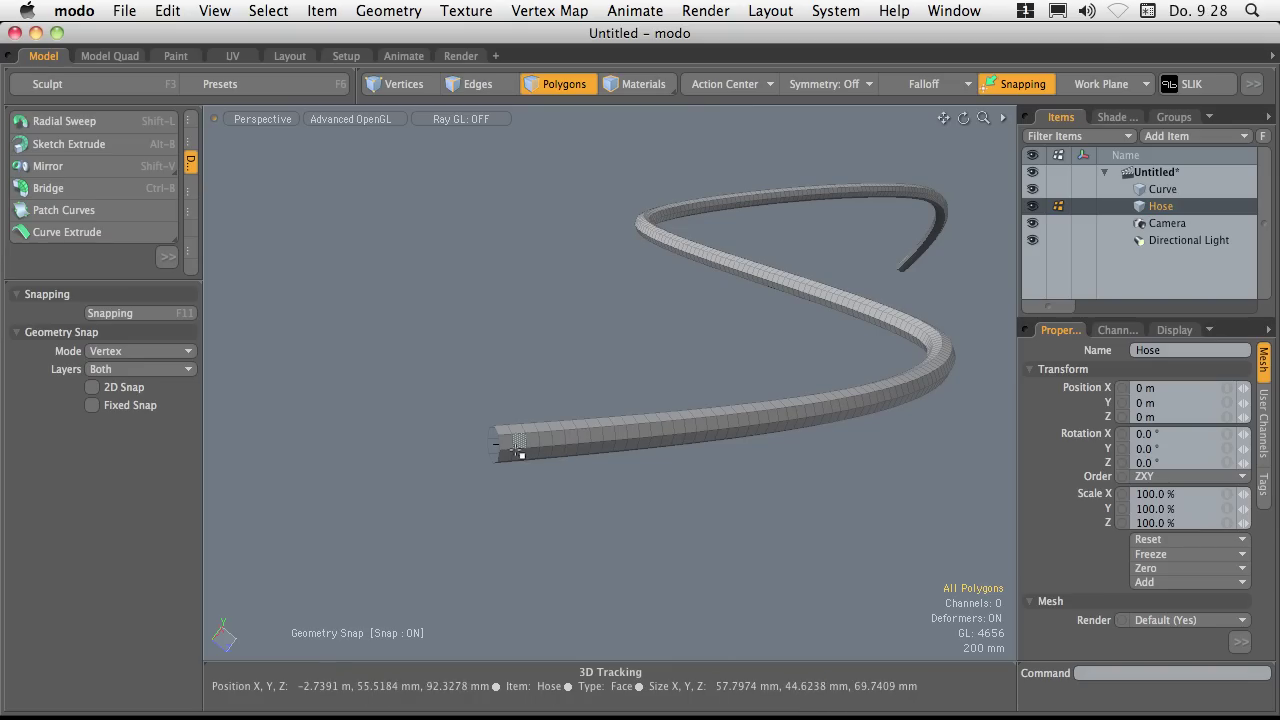
# Step: Select five consecutive crosswise edges in one row of the hose, starting just inside its near open end
pyautogui.press('1')
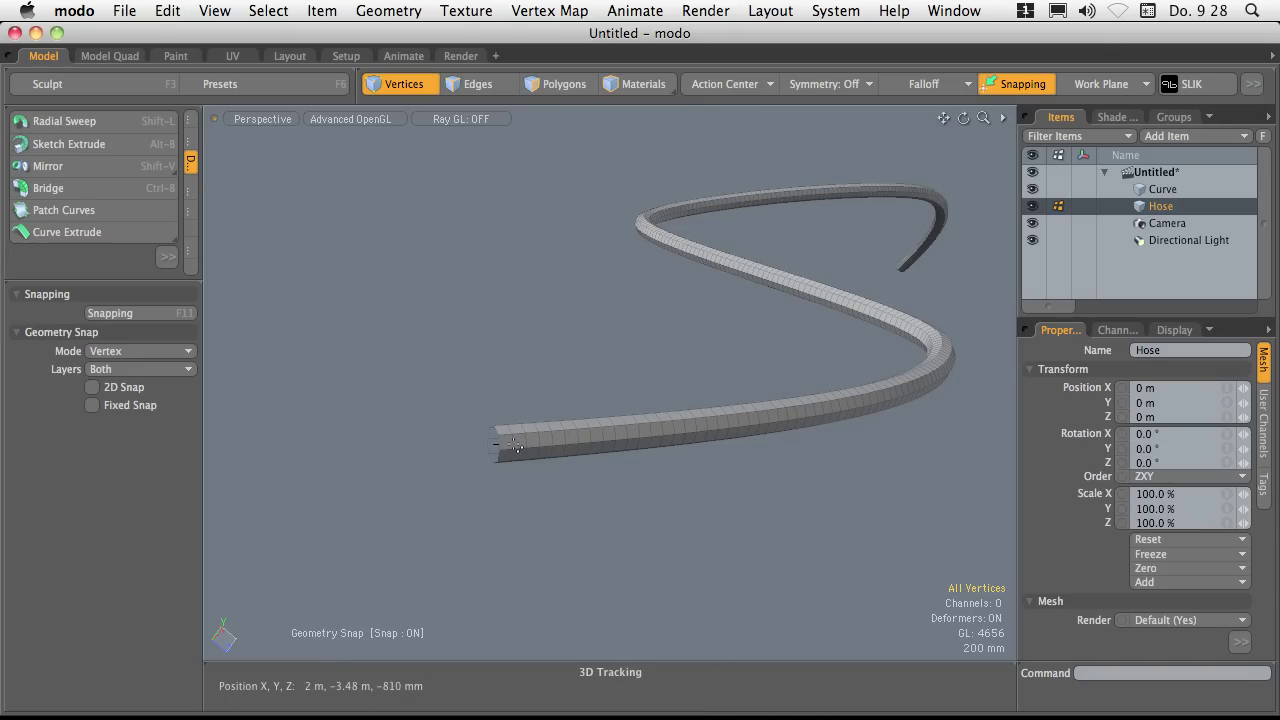
pyautogui.press('2')
pyautogui.click(514, 442)
pyautogui.keyDown('alt'); pyautogui.moveTo(520, 437); pyautogui.dragTo(549, 438); pyautogui.keyUp('alt')
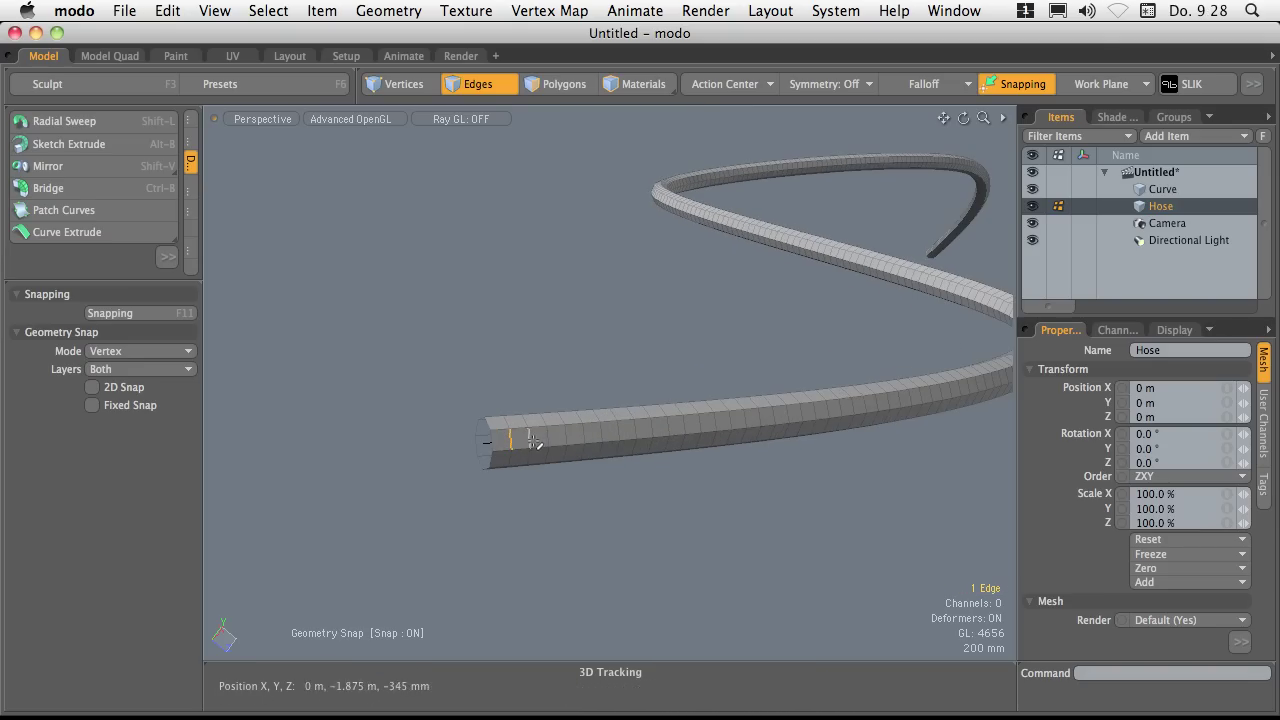
pyautogui.keyDown('shift'); pyautogui.click(529, 438); pyautogui.keyUp('shift')
pyautogui.keyDown('shift'); pyautogui.click(547, 438); pyautogui.keyUp('shift')
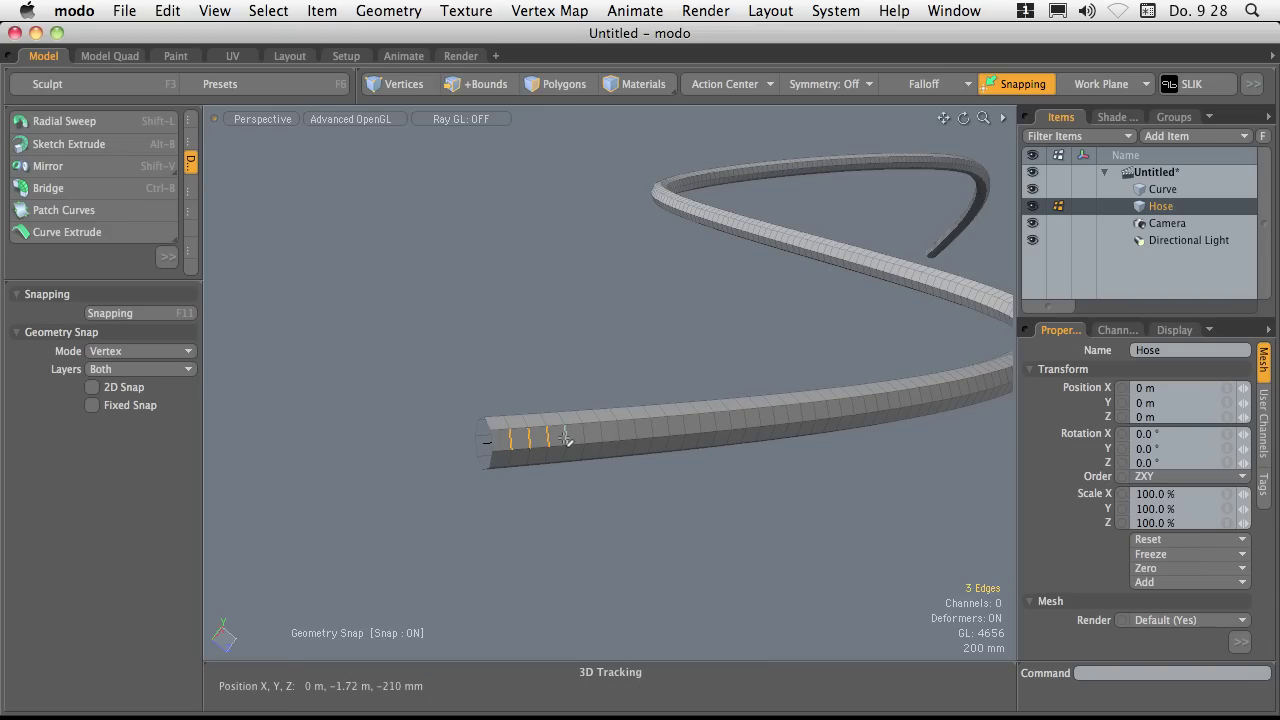
pyautogui.keyDown('shift'); pyautogui.click(583, 436); pyautogui.keyUp('shift')
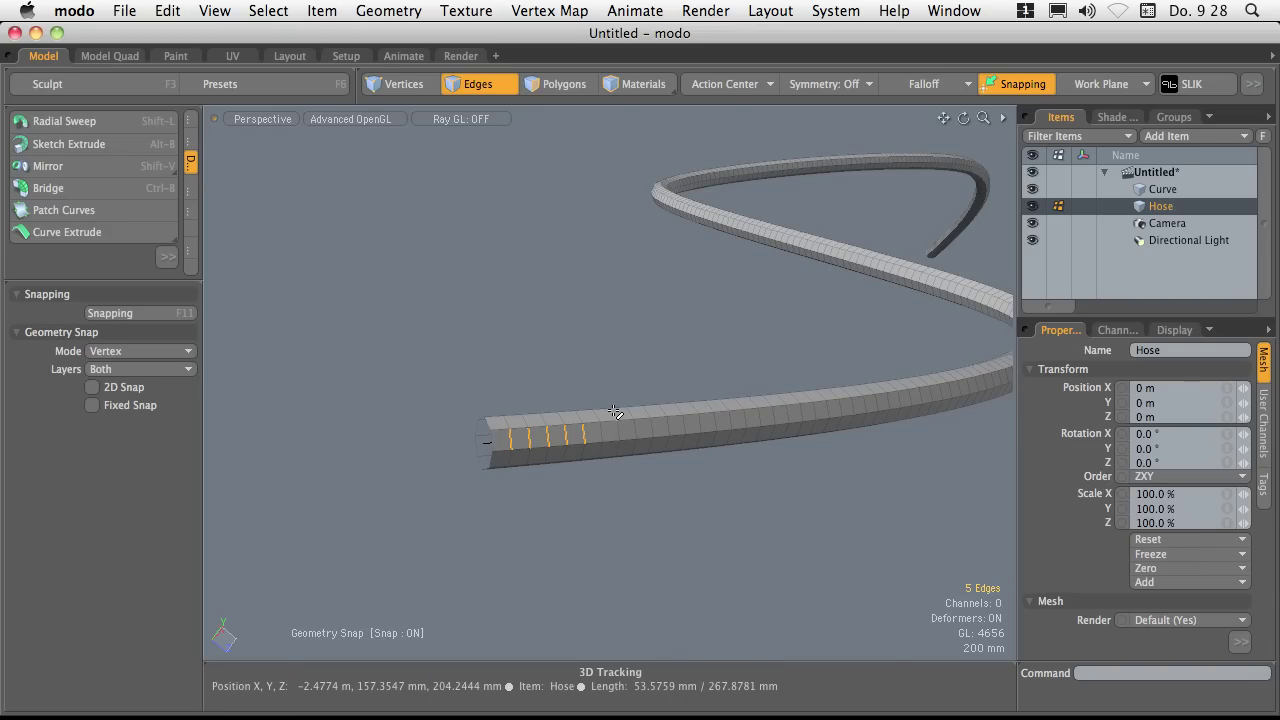
# Step: Extend the crosswise edge selection pattern along the same row of the hose to its far end
pyautogui.keyDown('shift'); pyautogui.click(615, 412); pyautogui.keyUp('shift')
pyautogui.press('Up')
pyautogui.press('Up')
pyautogui.press('Up')
pyautogui.press('Up')
pyautogui.press('Up')
pyautogui.press('Up')
pyautogui.press('Up')
pyautogui.press('Up')
pyautogui.press('Up')
pyautogui.press('Up')
pyautogui.press('Up')
pyautogui.press('Up')
pyautogui.press('Up')
pyautogui.press('Up')
pyautogui.press('Up')
pyautogui.press('Up')
pyautogui.press('Up')
pyautogui.press('Up')
pyautogui.press('Up')
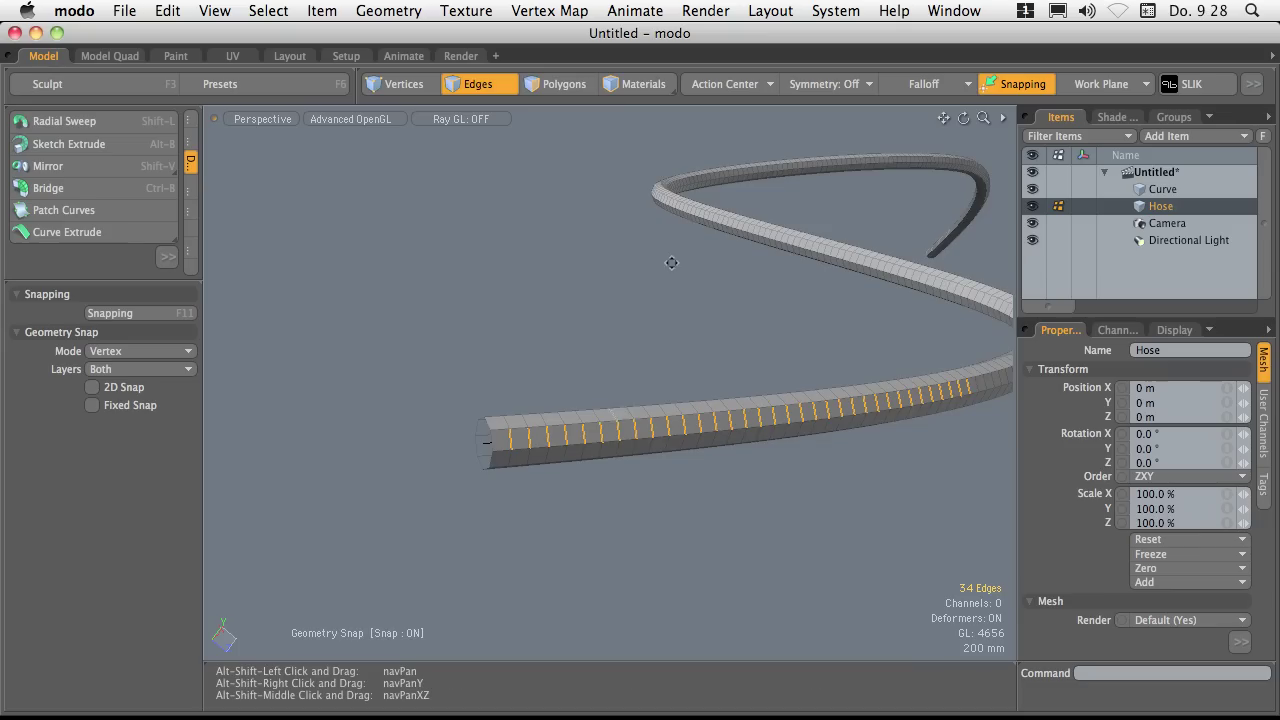
pyautogui.keyDown('alt'); pyautogui.moveTo(669, 266); pyautogui.dragTo(706, 381); pyautogui.keyUp('alt')
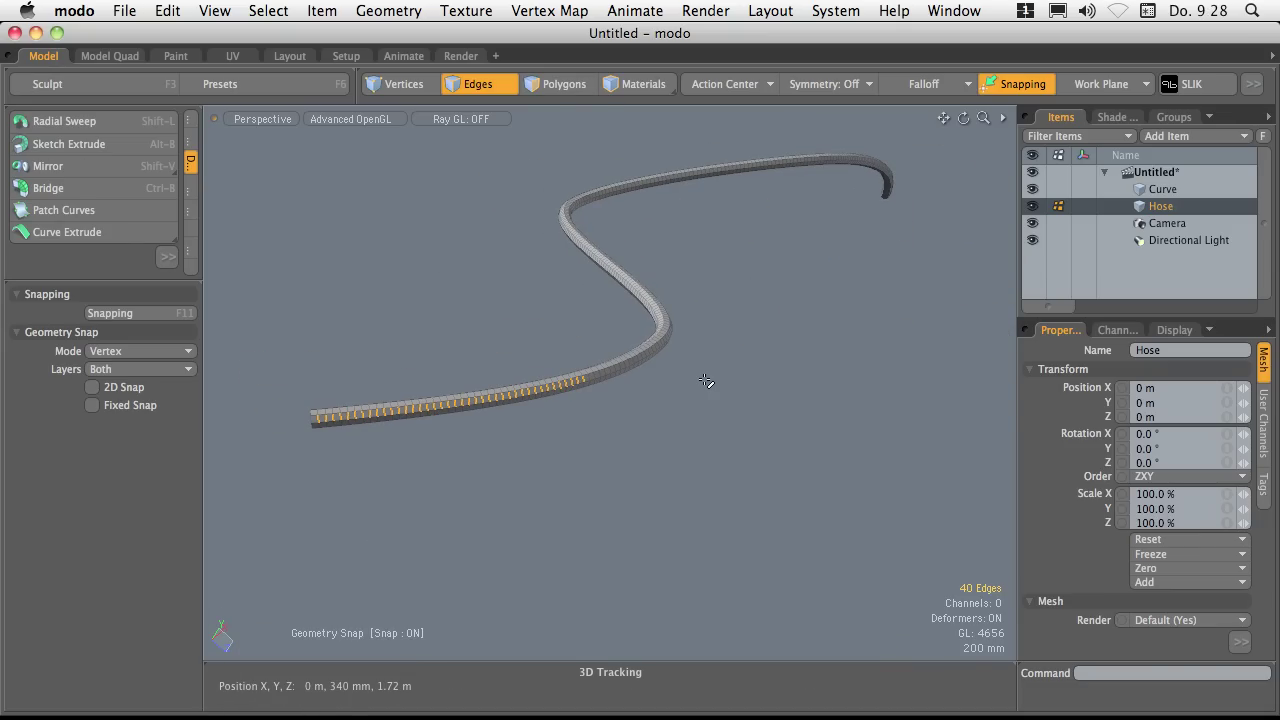
pyautogui.press('Up')
pyautogui.press('Up')
pyautogui.press('Up')
pyautogui.press('Up')
pyautogui.press('Up')
pyautogui.press('Up')
pyautogui.press('Up')
pyautogui.press('Up')
pyautogui.press('Up')
pyautogui.press('Up')
pyautogui.press('Up')
pyautogui.press('Up')
pyautogui.press('Up')
pyautogui.press('Up')
pyautogui.press('Up')
pyautogui.press('Up')
pyautogui.press('Up')
pyautogui.press('Up')
pyautogui.press('Up')
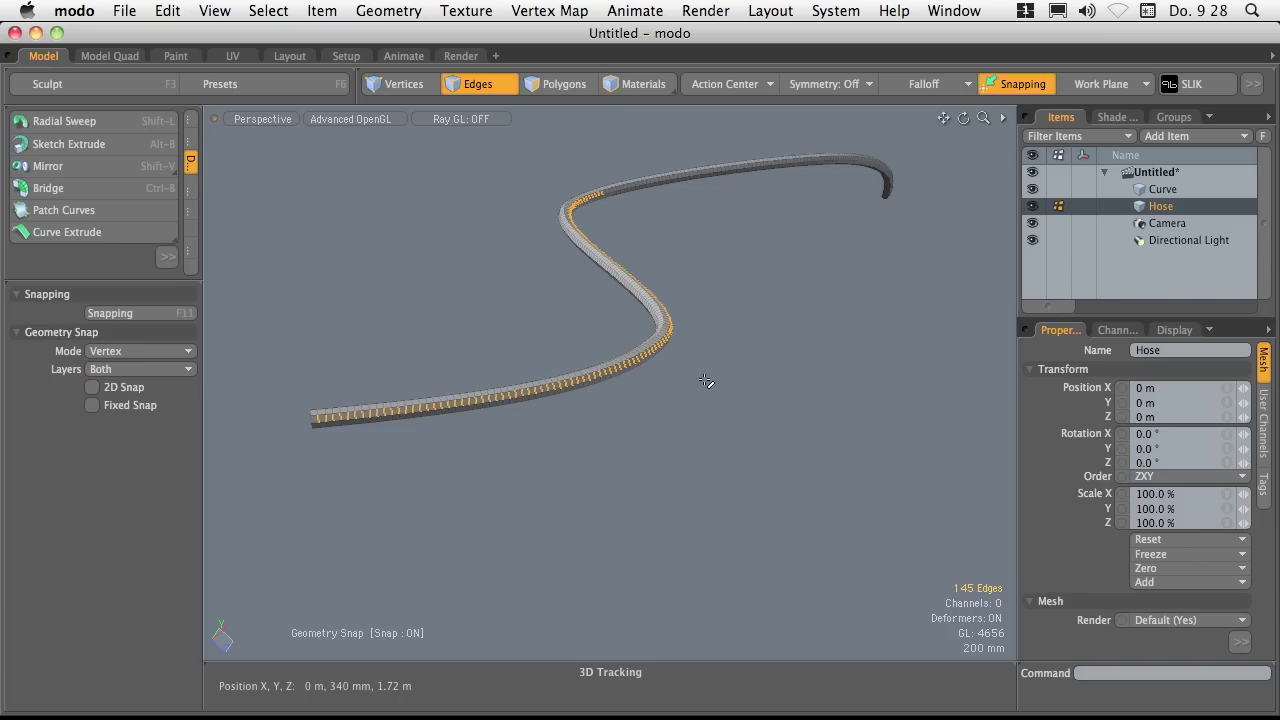
pyautogui.press('Up')
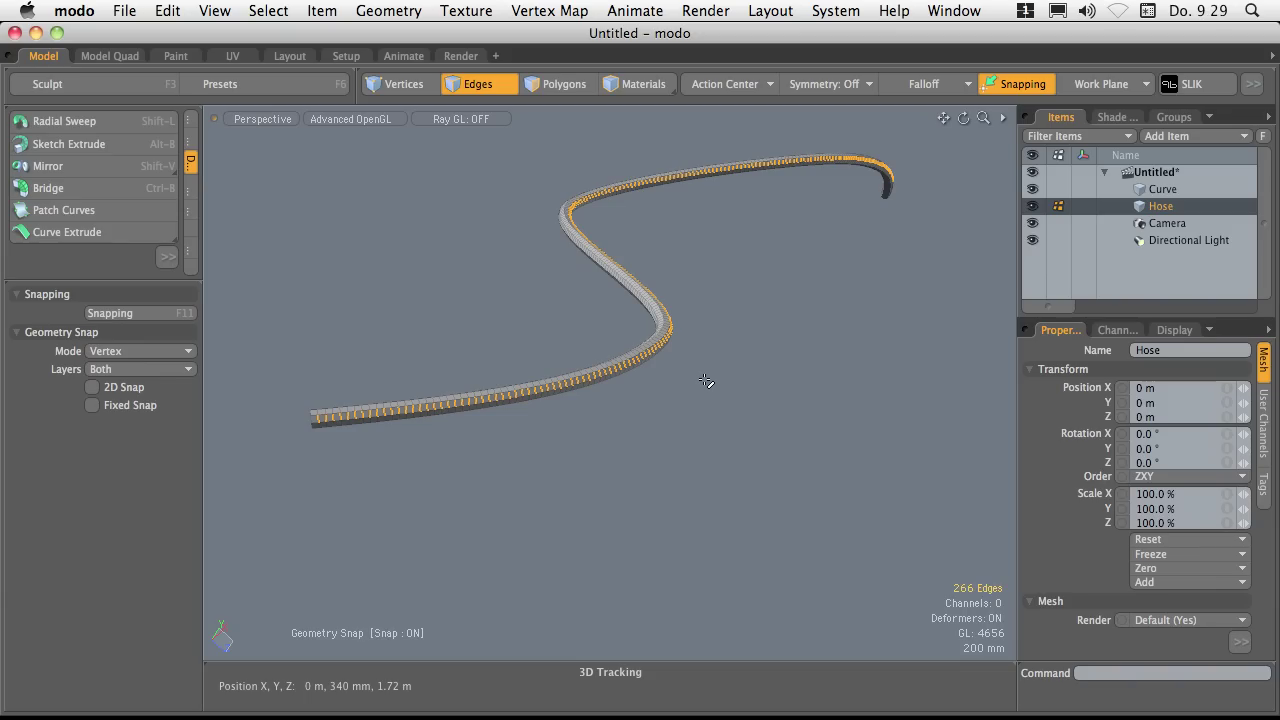
# Step: Expand the selected row of crosswise edges into complete edge loops around the hose
pyautogui.keyDown('alt'); pyautogui.keyDown('shift'); pyautogui.moveTo(786, 268); pyautogui.dragTo(673, 277); pyautogui.keyUp('shift'); pyautogui.keyUp('alt')
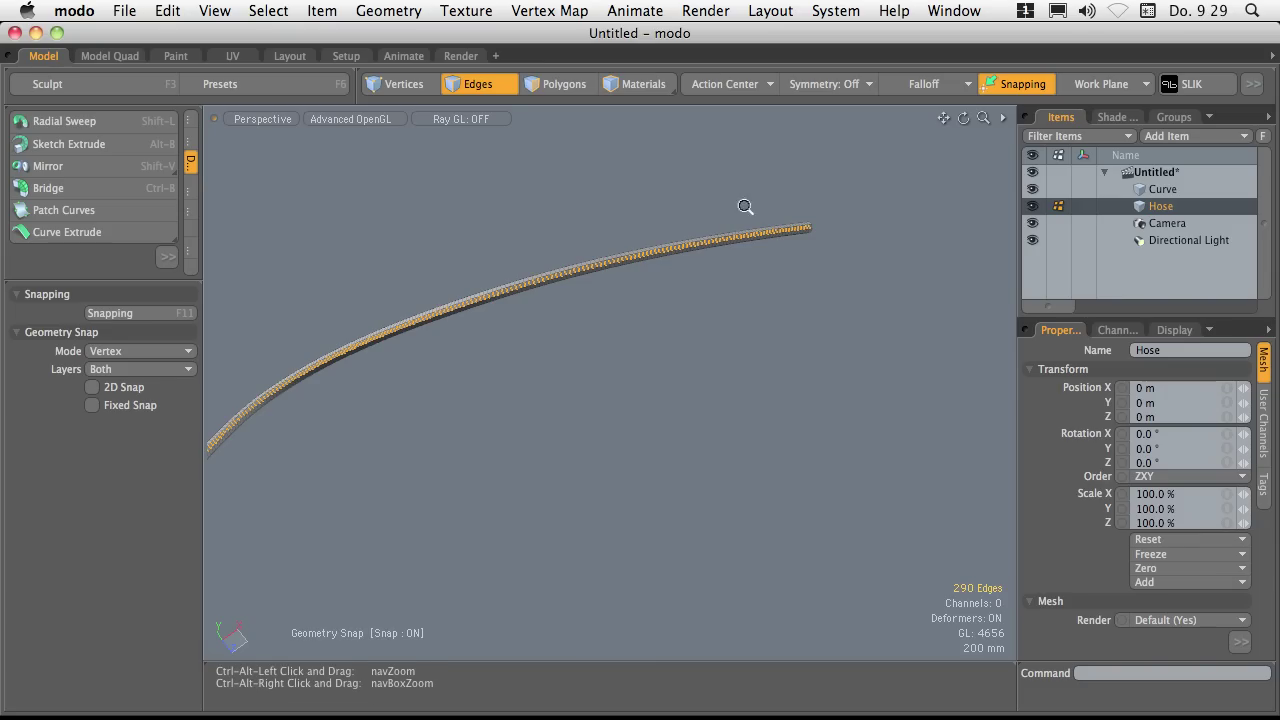
pyautogui.keyDown('alt'); pyautogui.moveTo(743, 206); pyautogui.dragTo(680, 288); pyautogui.keyUp('alt')
pyautogui.keyDown('alt'); pyautogui.keyDown('shift'); pyautogui.moveTo(680, 288); pyautogui.dragTo(540, 363); pyautogui.keyUp('shift'); pyautogui.keyUp('alt')
pyautogui.moveTo(683, 300)
pyautogui.keyDown('alt'); pyautogui.mouseDown()
pyautogui.moveTo(706, 295)
pyautogui.moveTo(676, 302)
pyautogui.mouseUp(); pyautogui.keyUp('alt')
pyautogui.keyDown('alt'); pyautogui.moveTo(676, 302); pyautogui.dragTo(711, 338); pyautogui.keyUp('alt')
pyautogui.press('l')
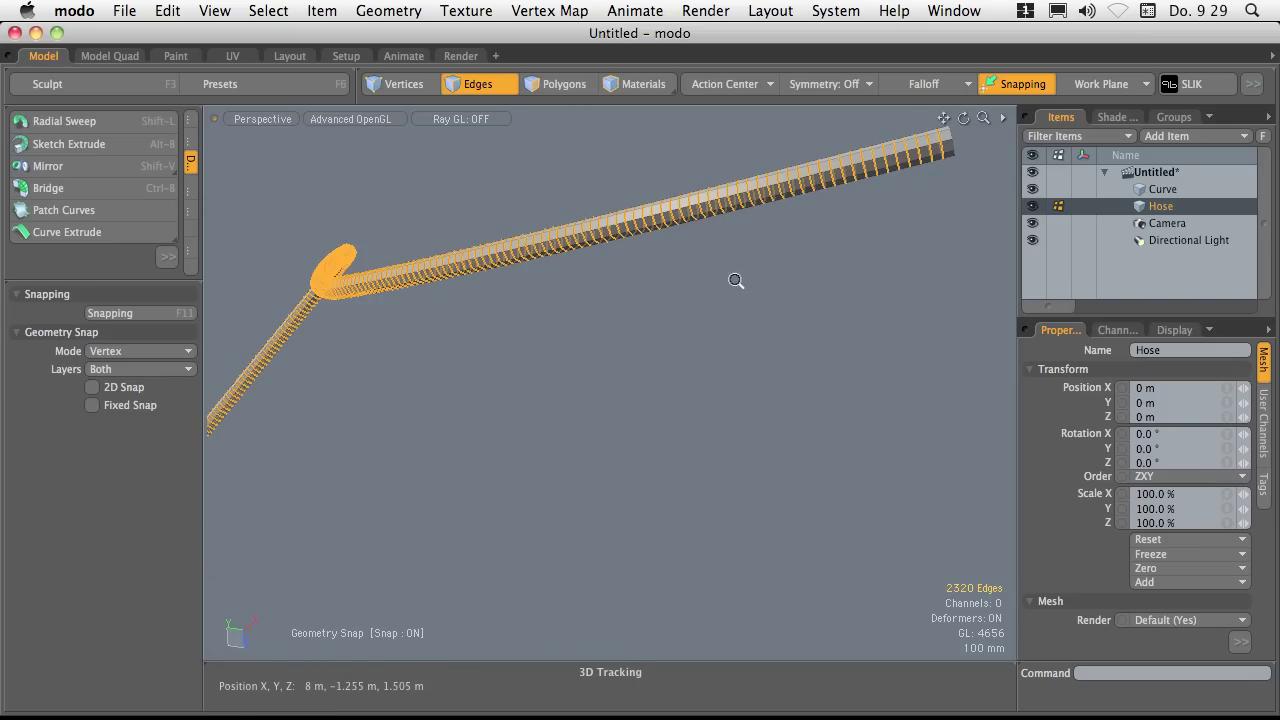
# Step: Edge Bevel the selected loops in Inset mode by 10 mm with Round Level 0, and clear the edge selection
pyautogui.keyDown('ctrl'); pyautogui.keyDown('alt'); pyautogui.moveTo(737, 281); pyautogui.dragTo(532, 338); pyautogui.keyUp('alt'); pyautogui.keyUp('ctrl')
pyautogui.keyDown('alt'); pyautogui.moveTo(532, 338); pyautogui.dragTo(698, 314); pyautogui.keyUp('alt')
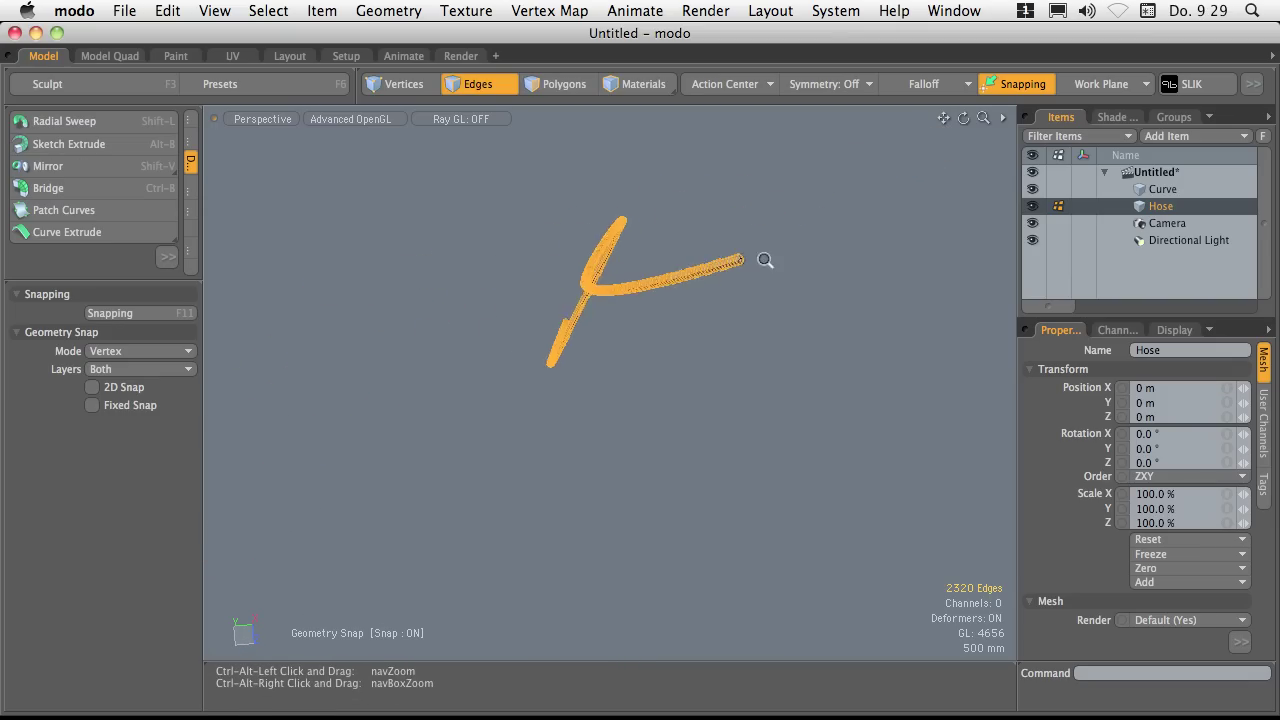
pyautogui.keyDown('ctrl'); pyautogui.keyDown('alt'); pyautogui.moveTo(763, 260); pyautogui.dragTo(948, 295); pyautogui.keyUp('alt'); pyautogui.keyUp('ctrl')
pyautogui.keyDown('alt'); pyautogui.moveTo(886, 248); pyautogui.dragTo(762, 288); pyautogui.keyUp('alt')
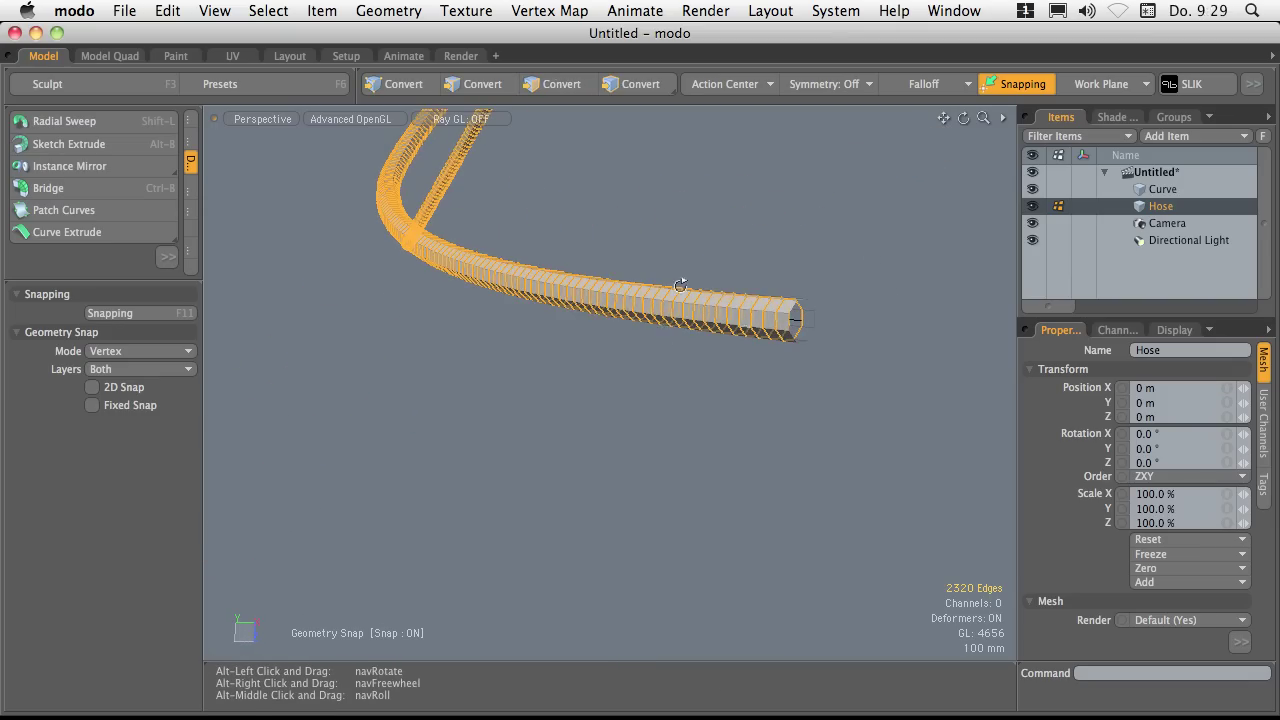
pyautogui.keyDown('alt'); pyautogui.moveTo(680, 283); pyautogui.dragTo(710, 366); pyautogui.keyUp('alt')
pyautogui.keyDown('alt'); pyautogui.keyDown('shift'); pyautogui.moveTo(522, 362); pyautogui.dragTo(676, 364); pyautogui.keyUp('shift'); pyautogui.keyUp('alt')
pyautogui.keyDown('alt'); pyautogui.moveTo(543, 403); pyautogui.dragTo(792, 420); pyautogui.keyUp('alt')
pyautogui.keyDown('ctrl'); pyautogui.keyDown('alt'); pyautogui.moveTo(584, 296); pyautogui.dragTo(643, 273); pyautogui.keyUp('alt'); pyautogui.keyUp('ctrl')
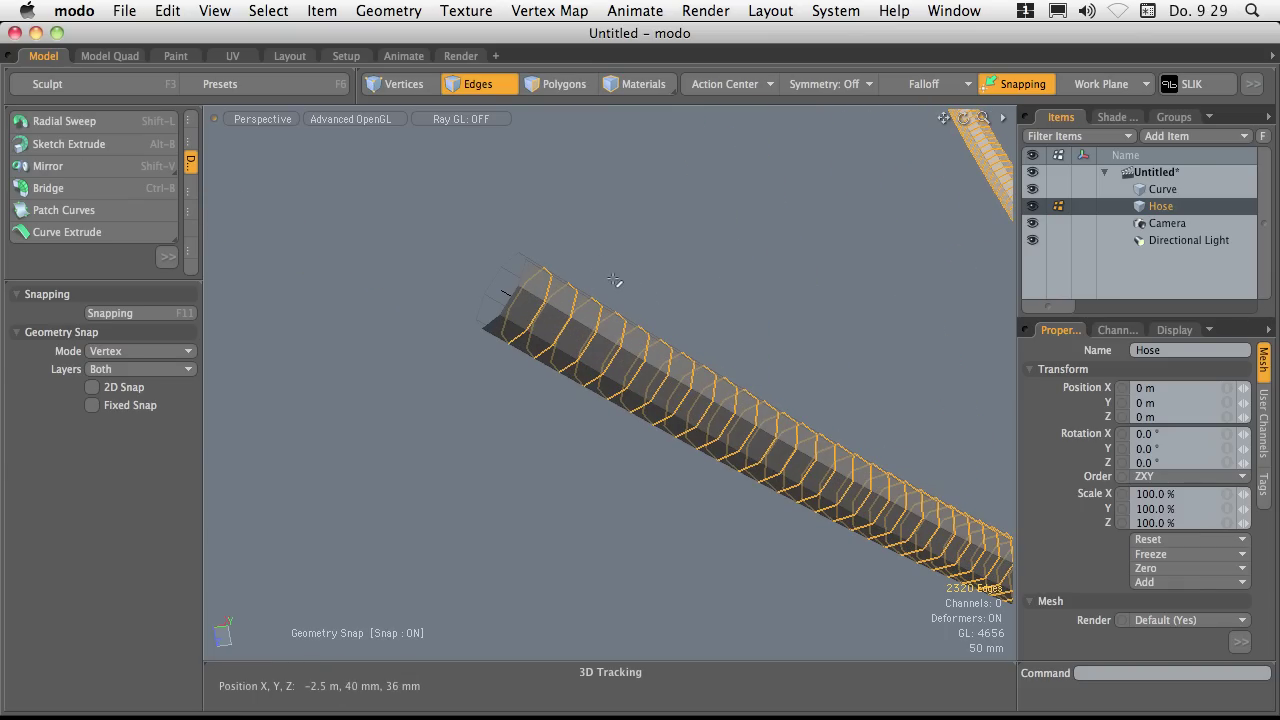
pyautogui.press('b')
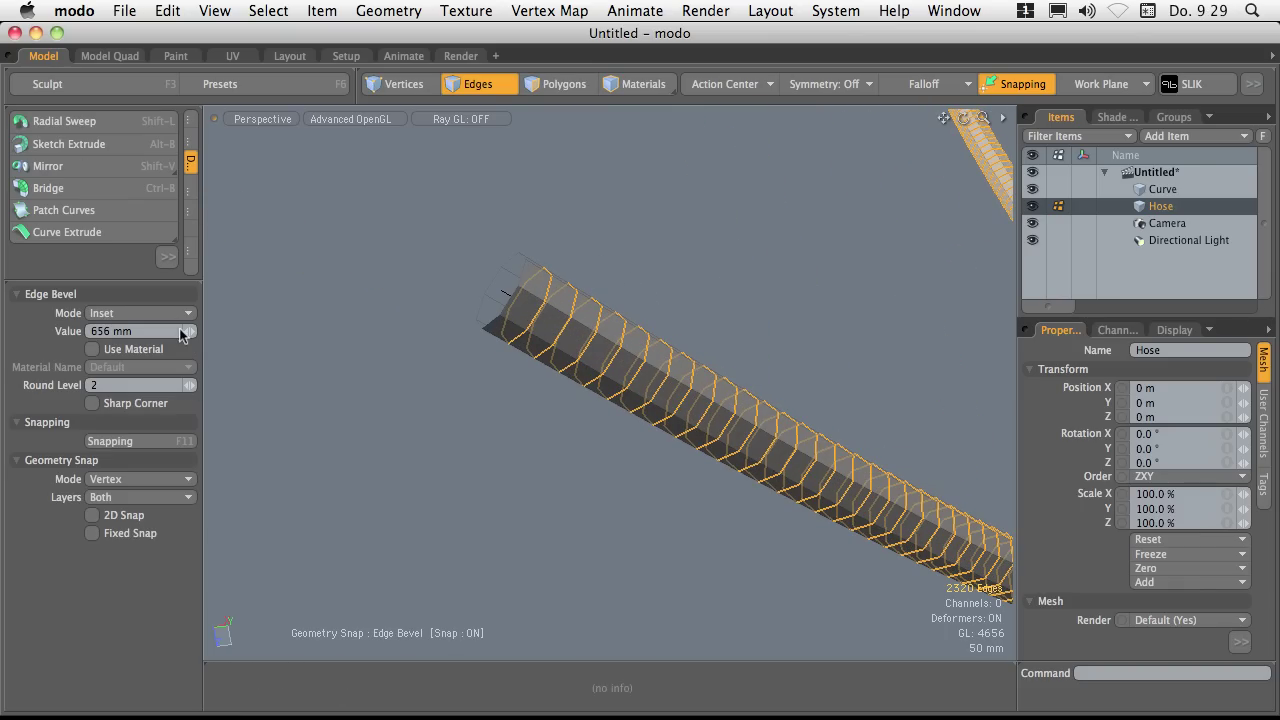
pyautogui.click(186, 385)
pyautogui.click(186, 385)
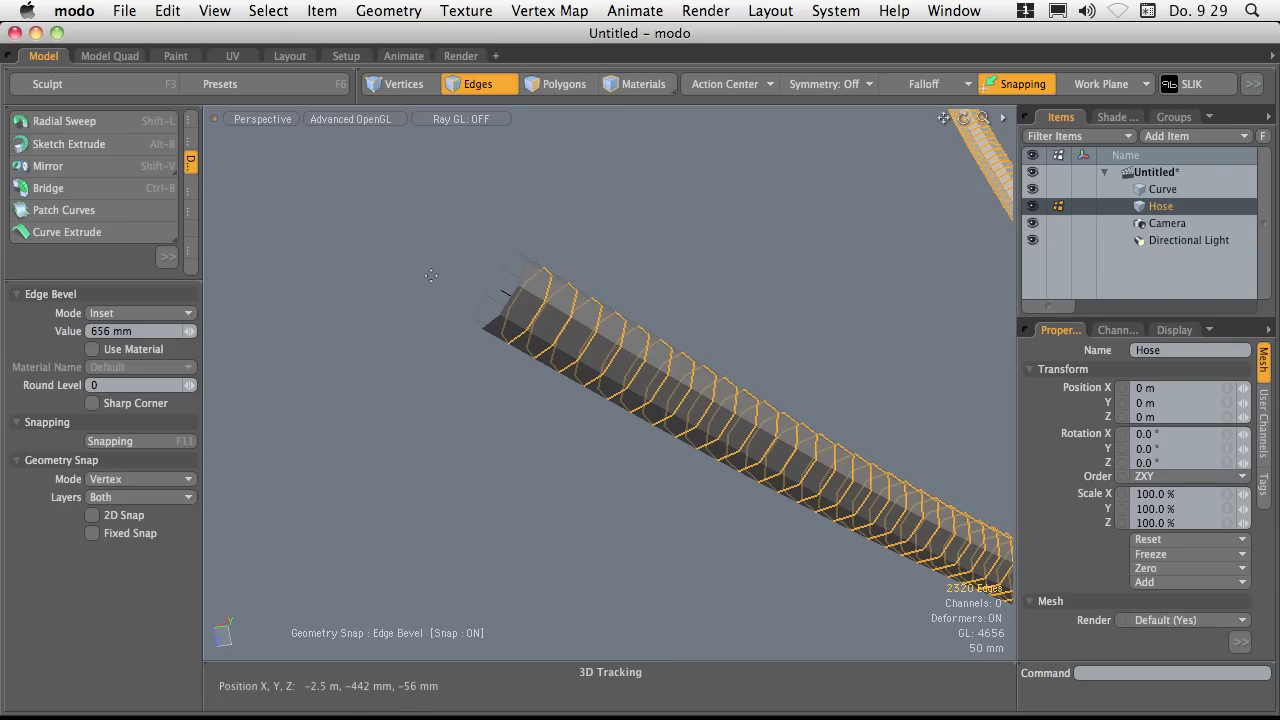
pyautogui.click(430, 274)
pyautogui.moveTo(429, 274); pyautogui.dragTo(445, 309)
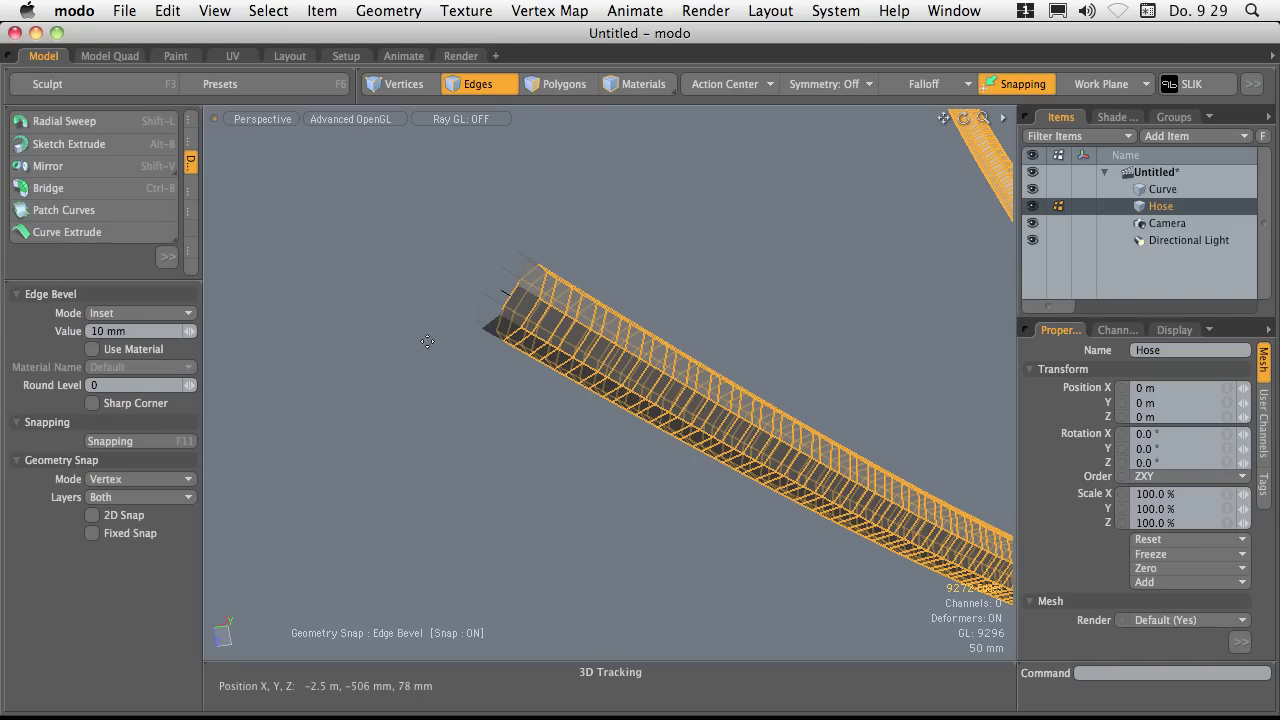
pyautogui.press('q')
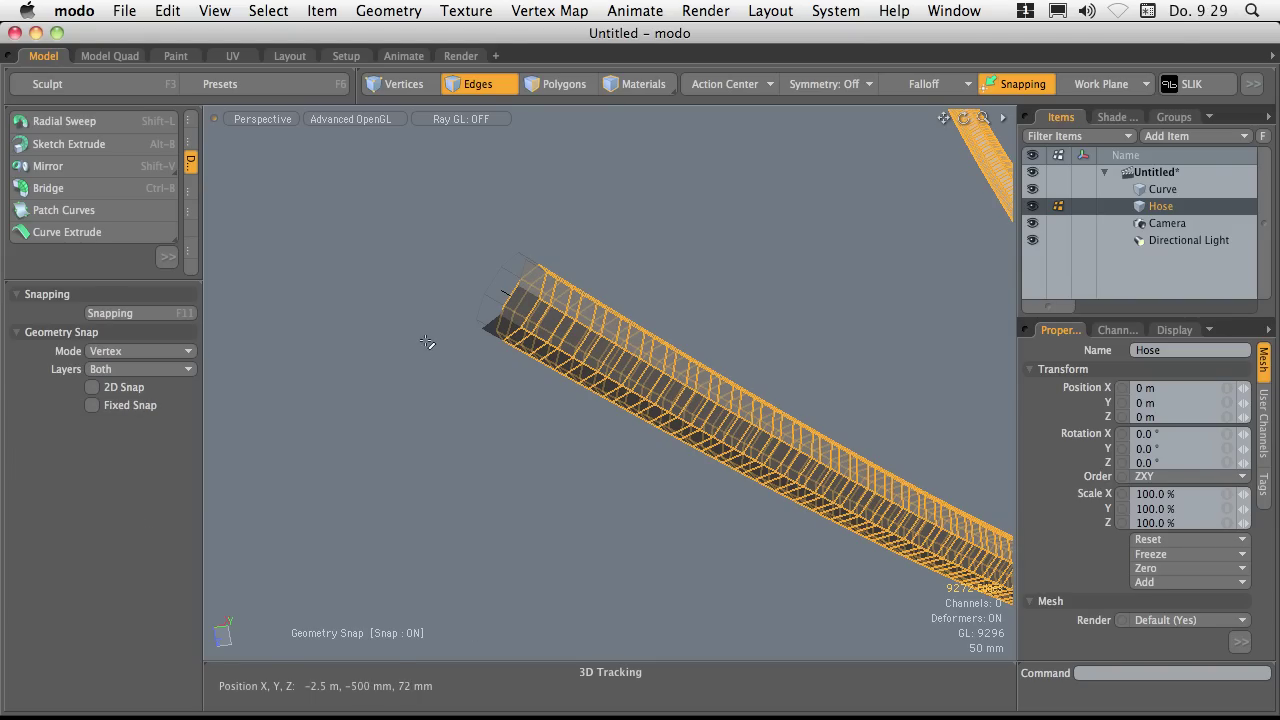
pyautogui.click(432, 346)
# Step: Select three alternating polygons in one row of the hose near its open end, skipping one polygon between each
pyautogui.keyDown('alt'); pyautogui.moveTo(408, 362); pyautogui.dragTo(766, 343); pyautogui.keyUp('alt')
pyautogui.click(560, 84)
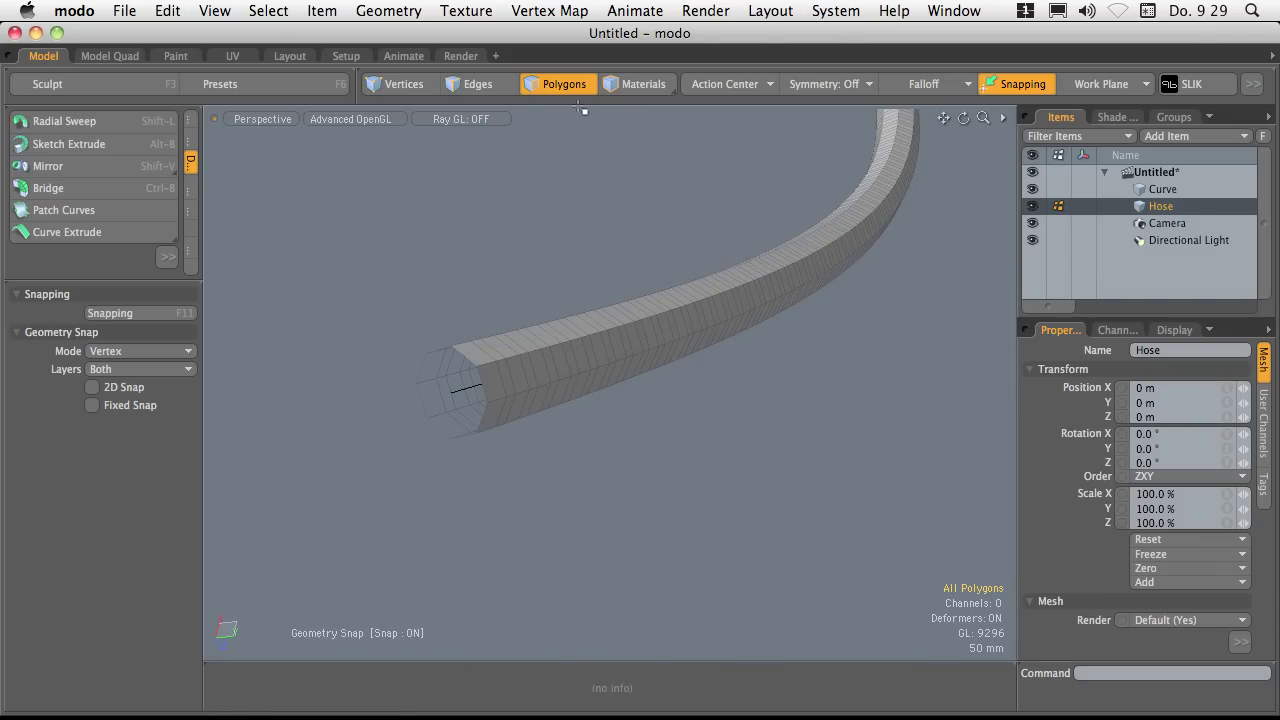
pyautogui.click(510, 376)
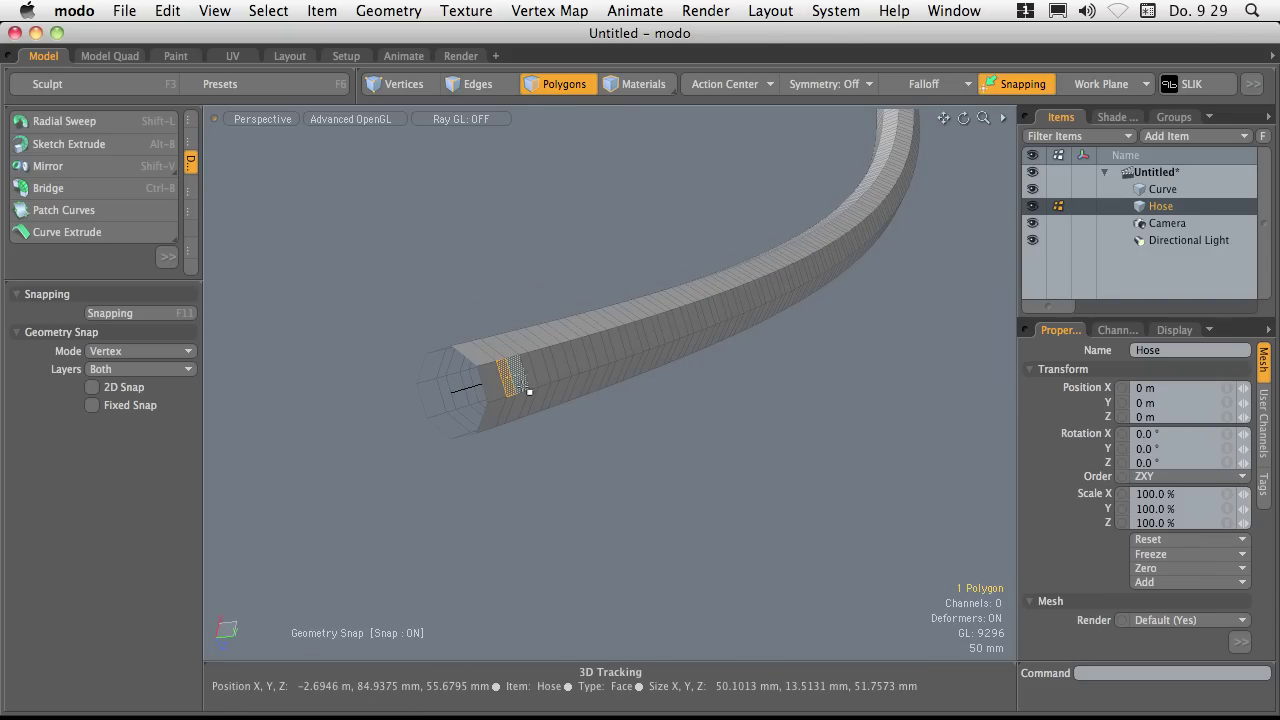
pyautogui.moveTo(560, 394)
pyautogui.keyDown('alt'); pyautogui.mouseDown()
pyautogui.moveTo(551, 417)
pyautogui.moveTo(541, 377)
pyautogui.mouseUp(); pyautogui.keyUp('alt')
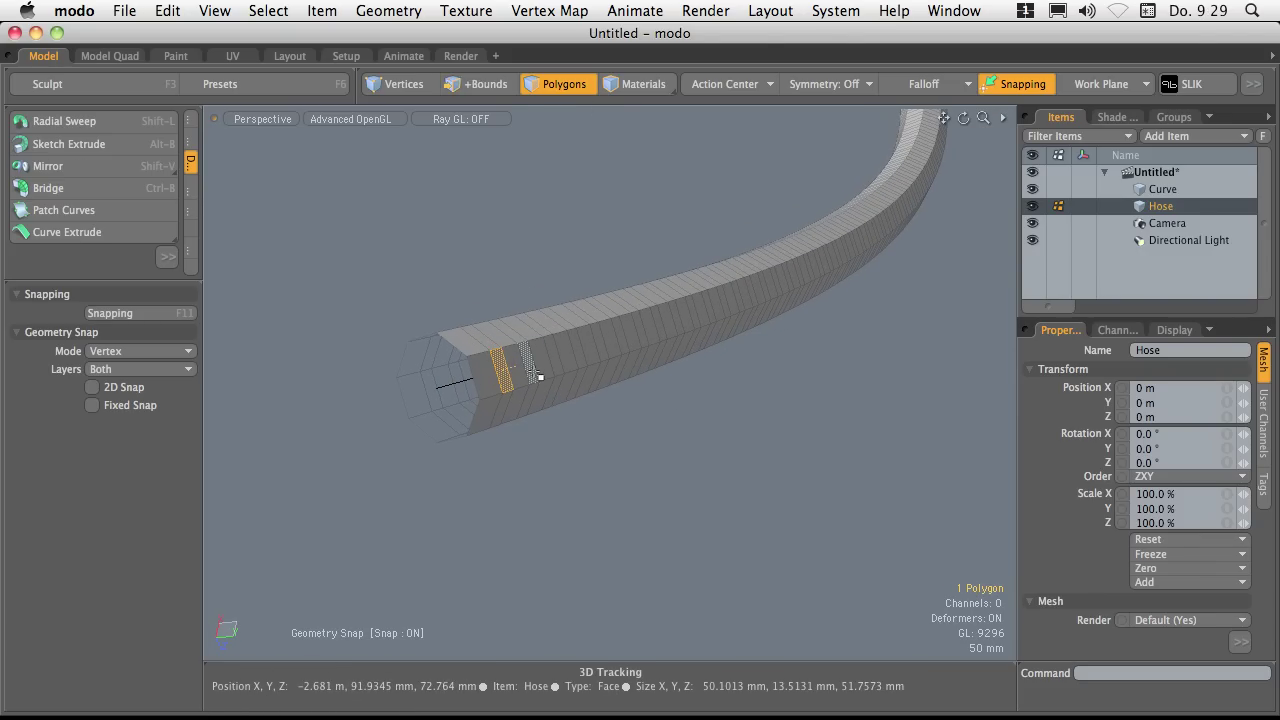
pyautogui.keyDown('shift'); pyautogui.click(530, 368); pyautogui.keyUp('shift')
pyautogui.keyDown('shift'); pyautogui.click(556, 366); pyautogui.keyUp('shift')
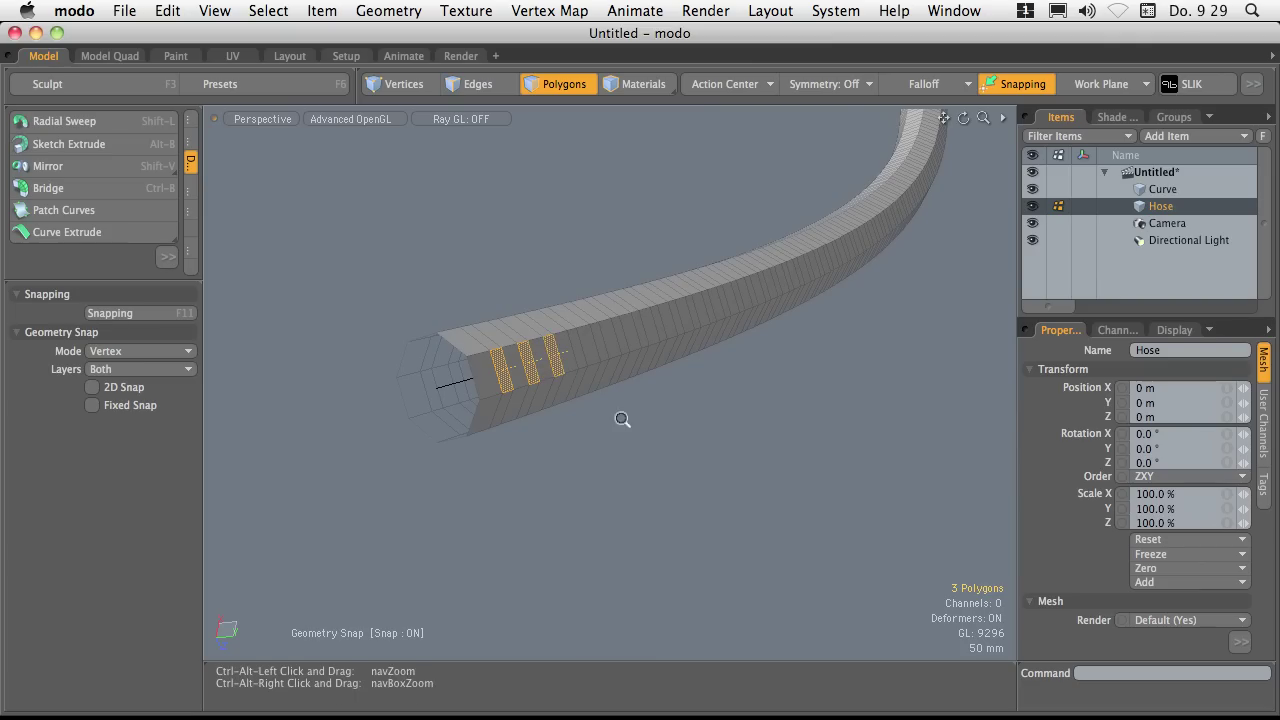
# Step: Extend the alternating polygon selection along the same row to the hose's far end, and check it over the full length
pyautogui.keyDown('ctrl'); pyautogui.keyDown('alt'); pyautogui.moveTo(622, 420); pyautogui.dragTo(603, 266); pyautogui.keyUp('alt'); pyautogui.keyUp('ctrl')
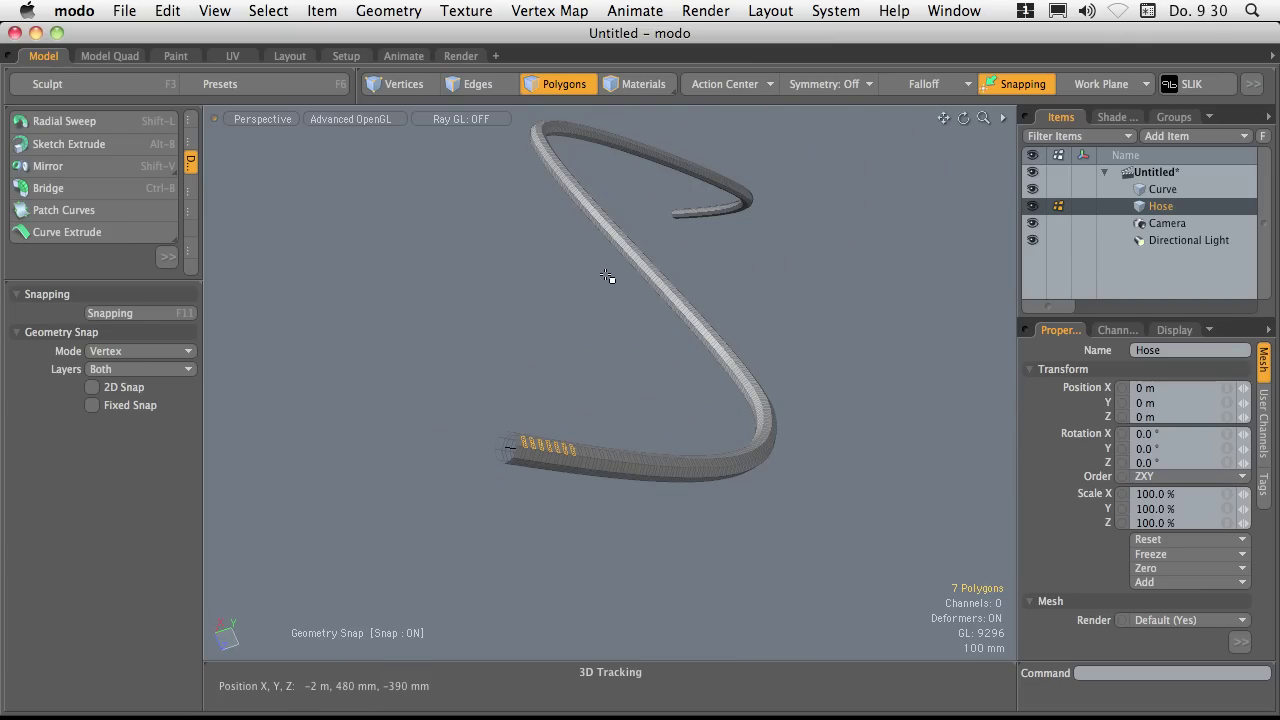
pyautogui.press('Up')
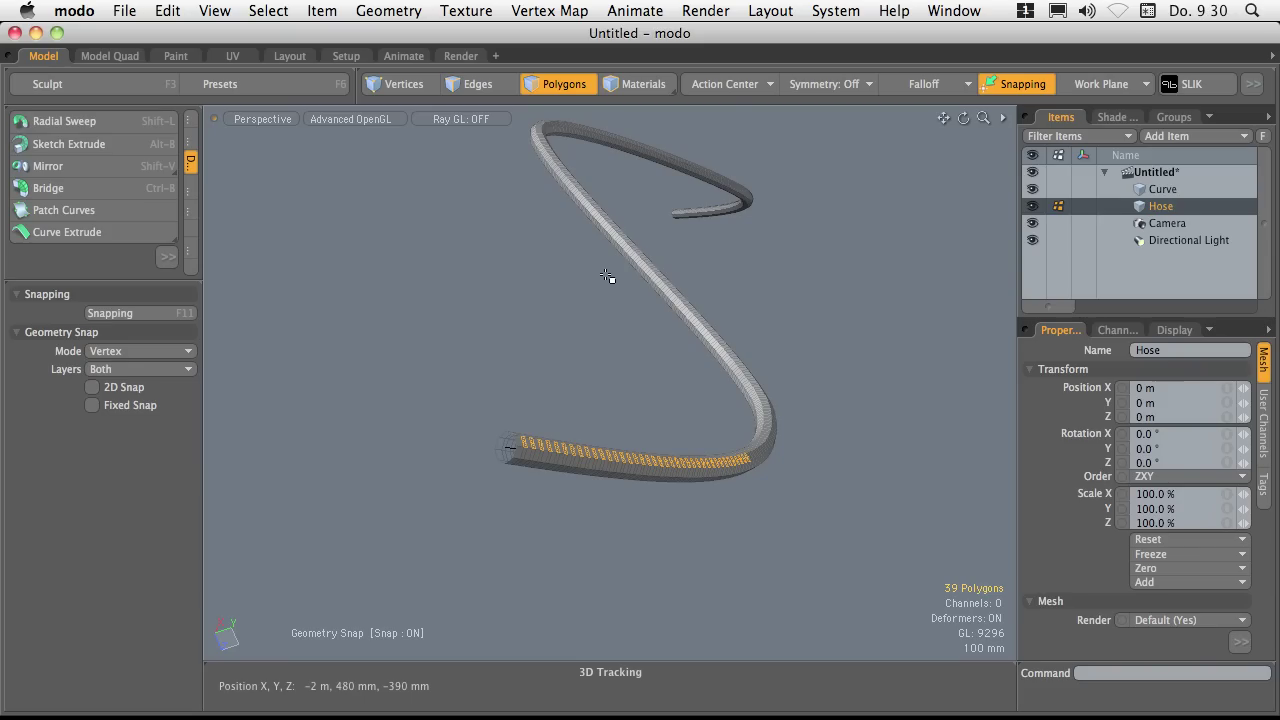
pyautogui.press('Up')
pyautogui.press('Up')
pyautogui.keyDown('alt'); pyautogui.moveTo(650, 330); pyautogui.dragTo(718, 303); pyautogui.keyUp('alt')
pyautogui.keyDown('ctrl'); pyautogui.keyDown('alt'); pyautogui.moveTo(820, 326); pyautogui.dragTo(480, 507); pyautogui.keyUp('alt'); pyautogui.keyUp('ctrl')
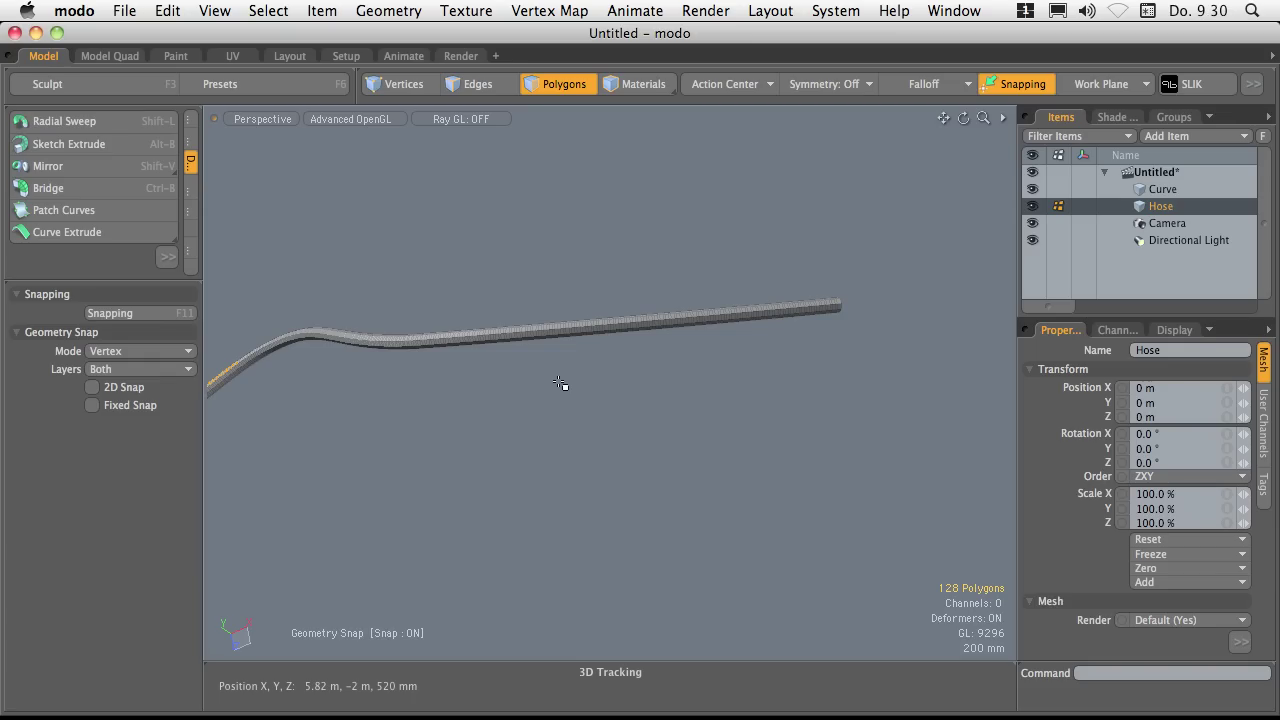
pyautogui.press('Up')
pyautogui.press('Up')
pyautogui.press('Up')
pyautogui.press('Up')
pyautogui.press('Up')
pyautogui.press('Up')
pyautogui.press('Up')
pyautogui.press('Up')
pyautogui.press('Up')
pyautogui.press('Up')
pyautogui.press('Up')
pyautogui.press('Up')
pyautogui.press('Up')
pyautogui.press('Up')
pyautogui.press('Up')
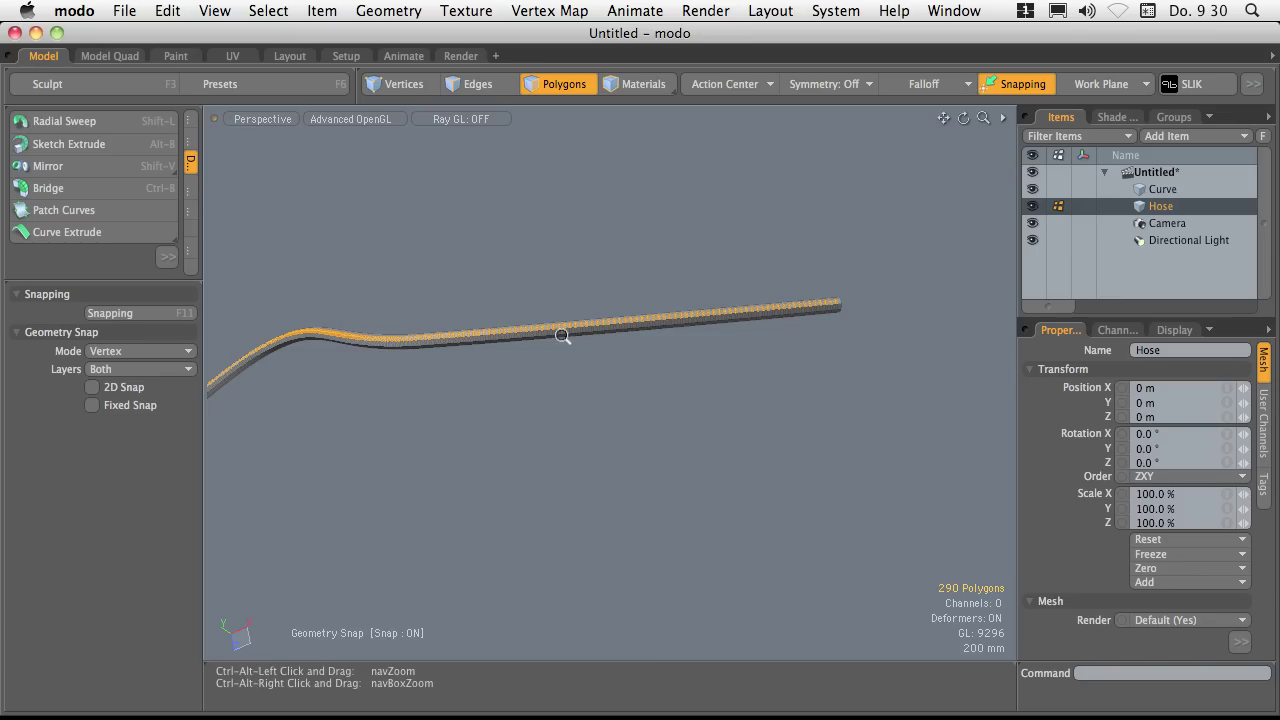
pyautogui.keyDown('ctrl'); pyautogui.keyDown('alt'); pyautogui.moveTo(525, 379); pyautogui.dragTo(586, 354); pyautogui.keyUp('alt'); pyautogui.keyUp('ctrl')
pyautogui.keyDown('alt'); pyautogui.keyDown('shift'); pyautogui.moveTo(388, 390); pyautogui.dragTo(772, 319); pyautogui.keyUp('shift'); pyautogui.keyUp('alt')
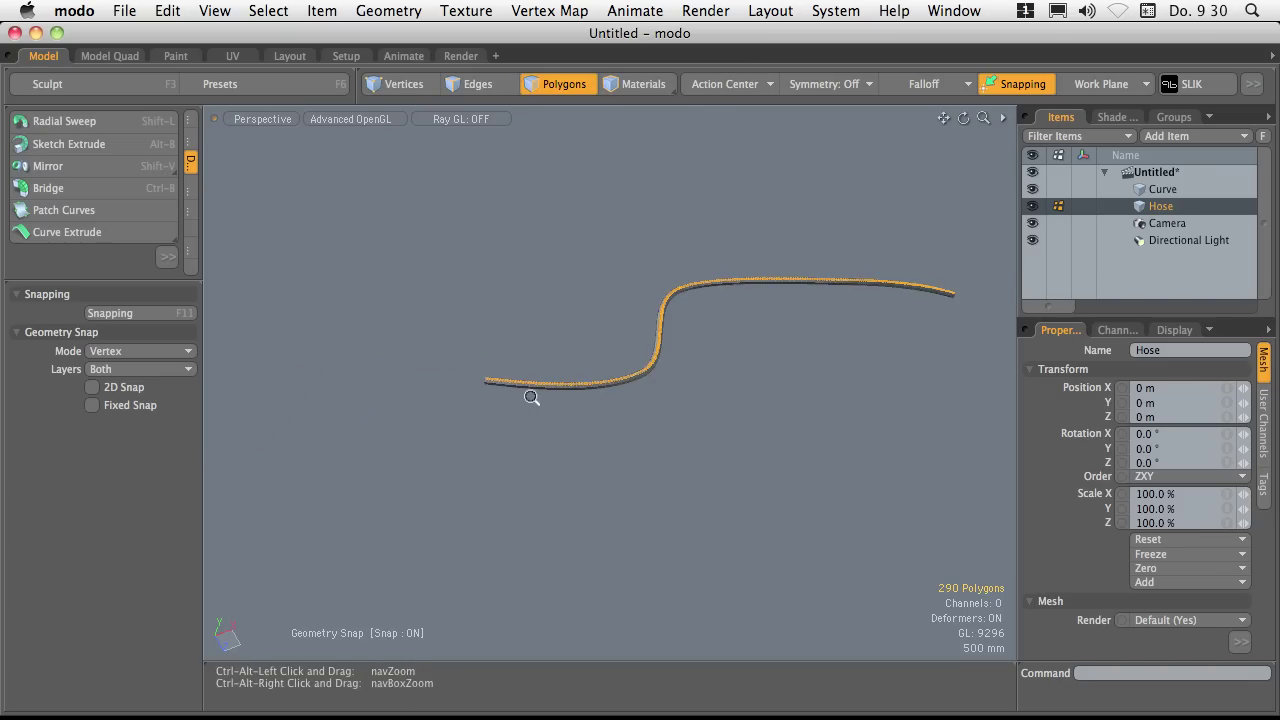
pyautogui.keyDown('ctrl'); pyautogui.keyDown('alt'); pyautogui.moveTo(531, 397); pyautogui.dragTo(583, 391); pyautogui.keyUp('alt'); pyautogui.keyUp('ctrl')
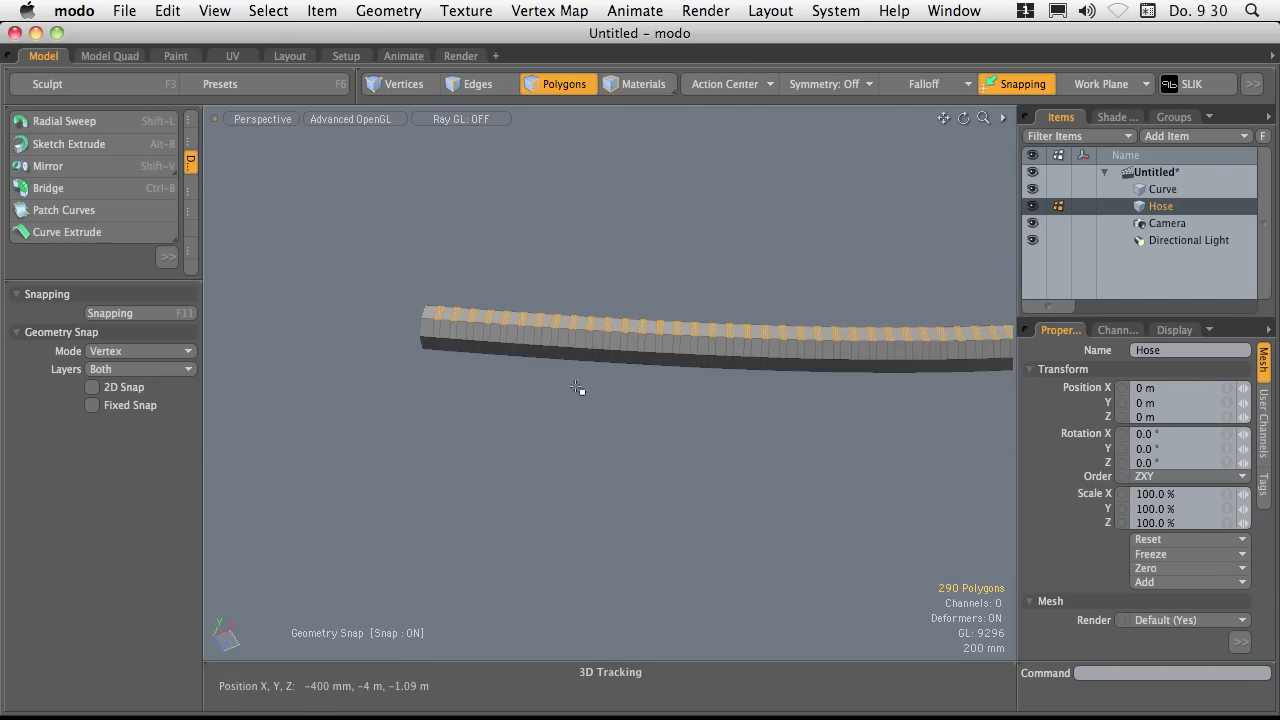
# Step: Add three alternating polygons at the hose's near end, in the row directly below the selected one, to the selection, skipping one between each
pyautogui.keyDown('shift'); pyautogui.click(437, 331); pyautogui.keyUp('shift')
pyautogui.keyDown('shift'); pyautogui.click(453, 332); pyautogui.keyUp('shift')
pyautogui.keyDown('shift'); pyautogui.click(471, 333); pyautogui.keyUp('shift')
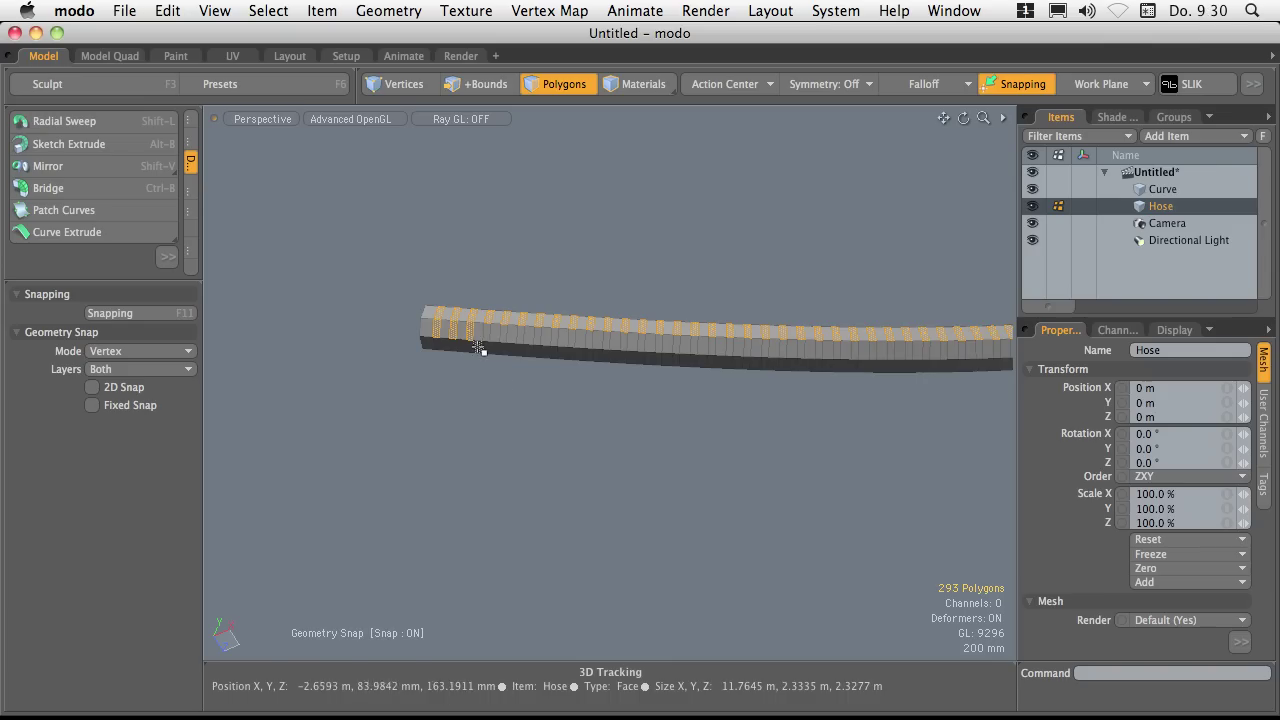
# Step: Extend the alternating polygon selection along this second row until it reaches the hose's far end
pyautogui.keyDown('ctrl'); pyautogui.keyDown('alt'); pyautogui.moveTo(528, 402); pyautogui.dragTo(435, 396); pyautogui.keyUp('alt'); pyautogui.keyUp('ctrl')
pyautogui.keyDown('alt'); pyautogui.moveTo(551, 426); pyautogui.dragTo(517, 368); pyautogui.keyUp('alt')
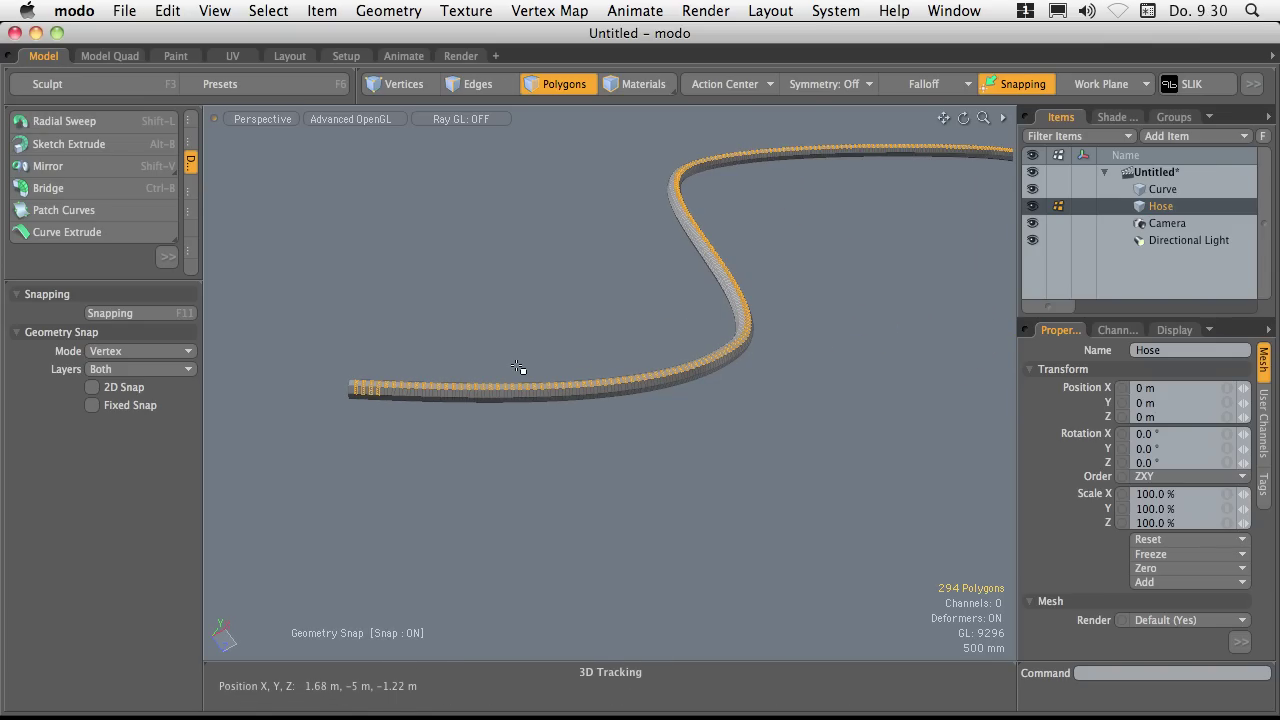
pyautogui.press('Up')
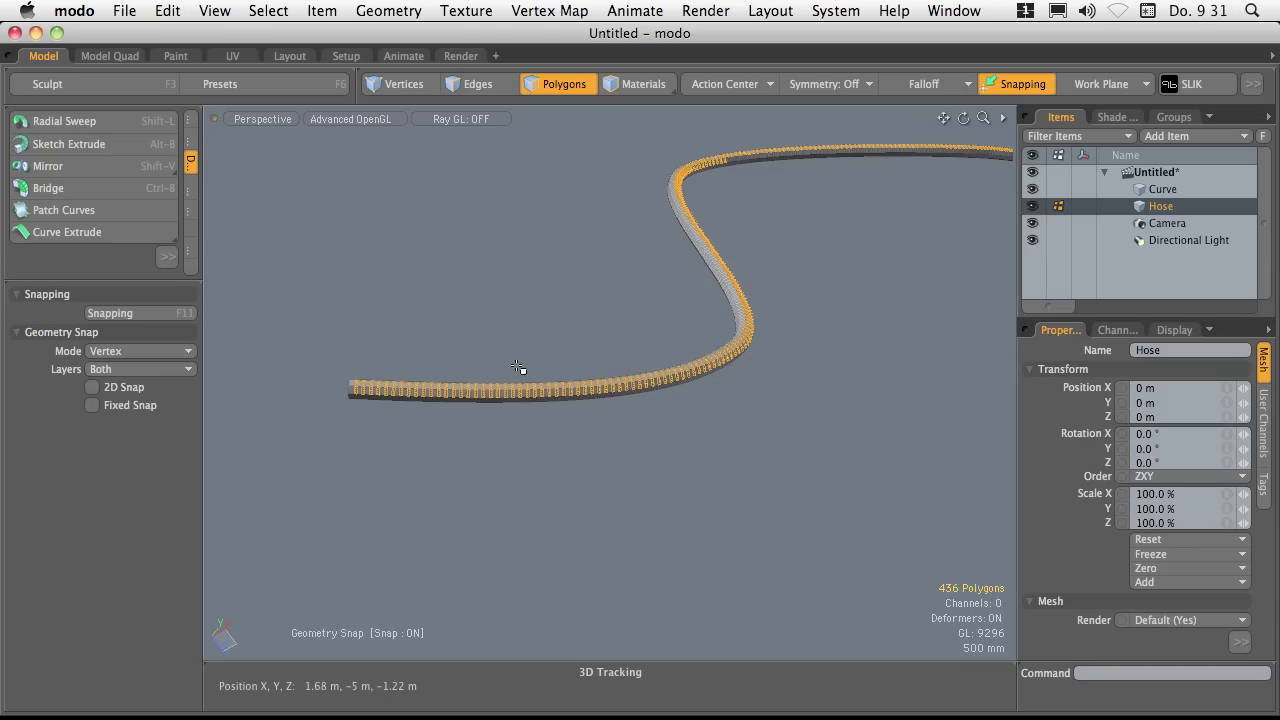
pyautogui.press('Up')
pyautogui.keyDown('alt'); pyautogui.keyDown('shift'); pyautogui.moveTo(910, 268); pyautogui.dragTo(291, 326); pyautogui.keyUp('shift'); pyautogui.keyUp('alt')
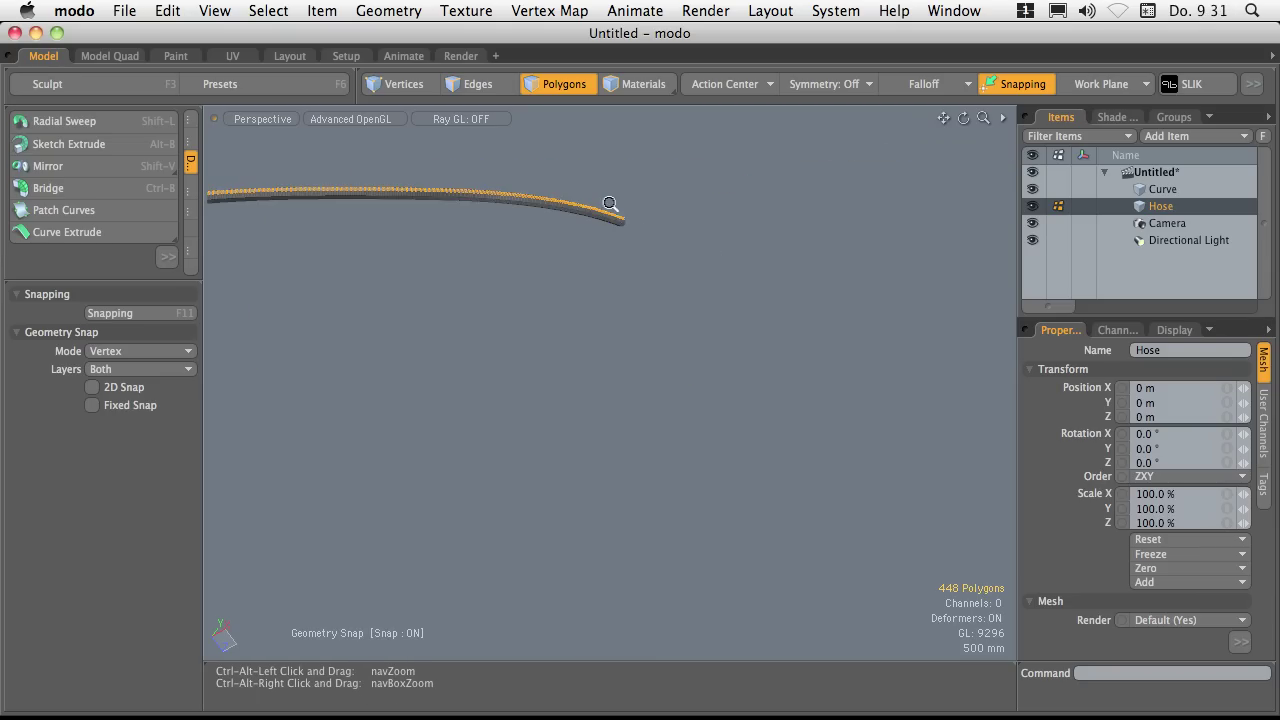
pyautogui.keyDown('ctrl'); pyautogui.keyDown('alt'); pyautogui.moveTo(610, 204); pyautogui.dragTo(823, 259); pyautogui.keyUp('alt'); pyautogui.keyUp('ctrl')
pyautogui.keyDown('alt'); pyautogui.moveTo(460, 238); pyautogui.dragTo(651, 380); pyautogui.keyUp('alt')
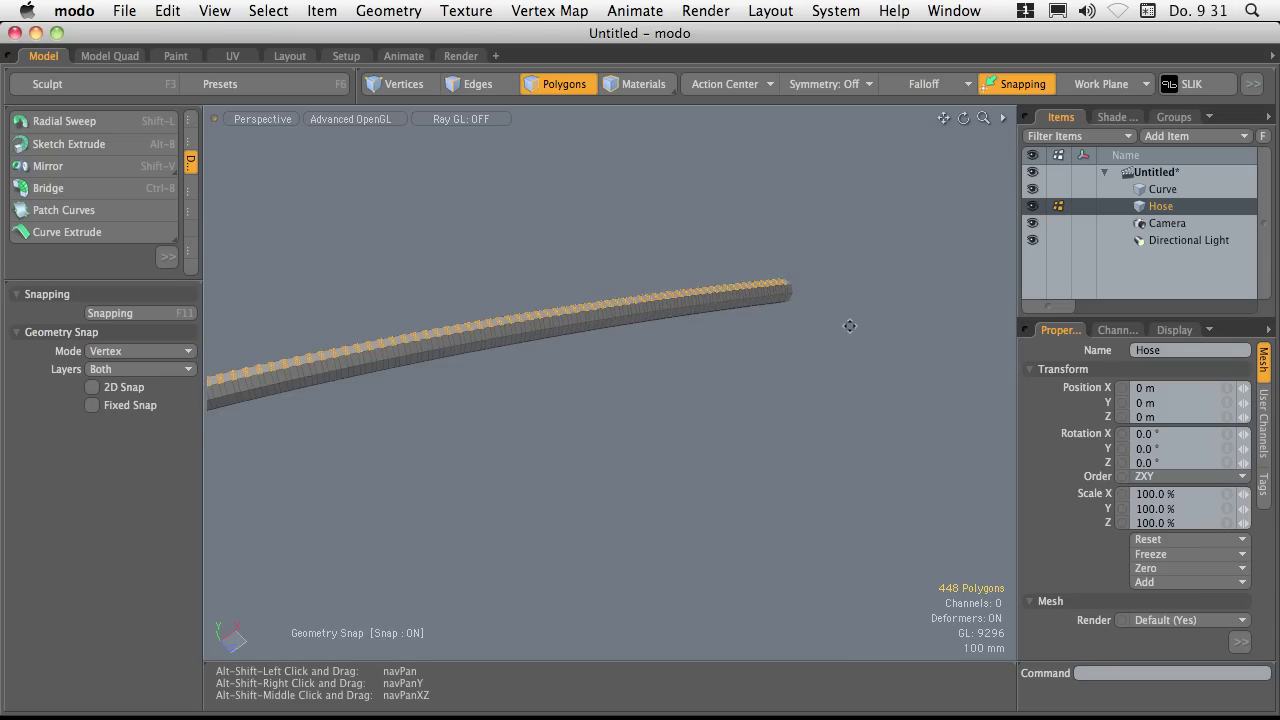
pyautogui.keyDown('alt'); pyautogui.keyDown('shift'); pyautogui.moveTo(850, 326); pyautogui.dragTo(726, 383); pyautogui.keyUp('shift'); pyautogui.keyUp('alt')
pyautogui.keyDown('ctrl'); pyautogui.keyDown('alt'); pyautogui.moveTo(745, 330); pyautogui.dragTo(862, 344); pyautogui.keyUp('alt'); pyautogui.keyUp('ctrl')
pyautogui.keyDown('alt'); pyautogui.moveTo(590, 348); pyautogui.dragTo(834, 374); pyautogui.keyUp('alt')
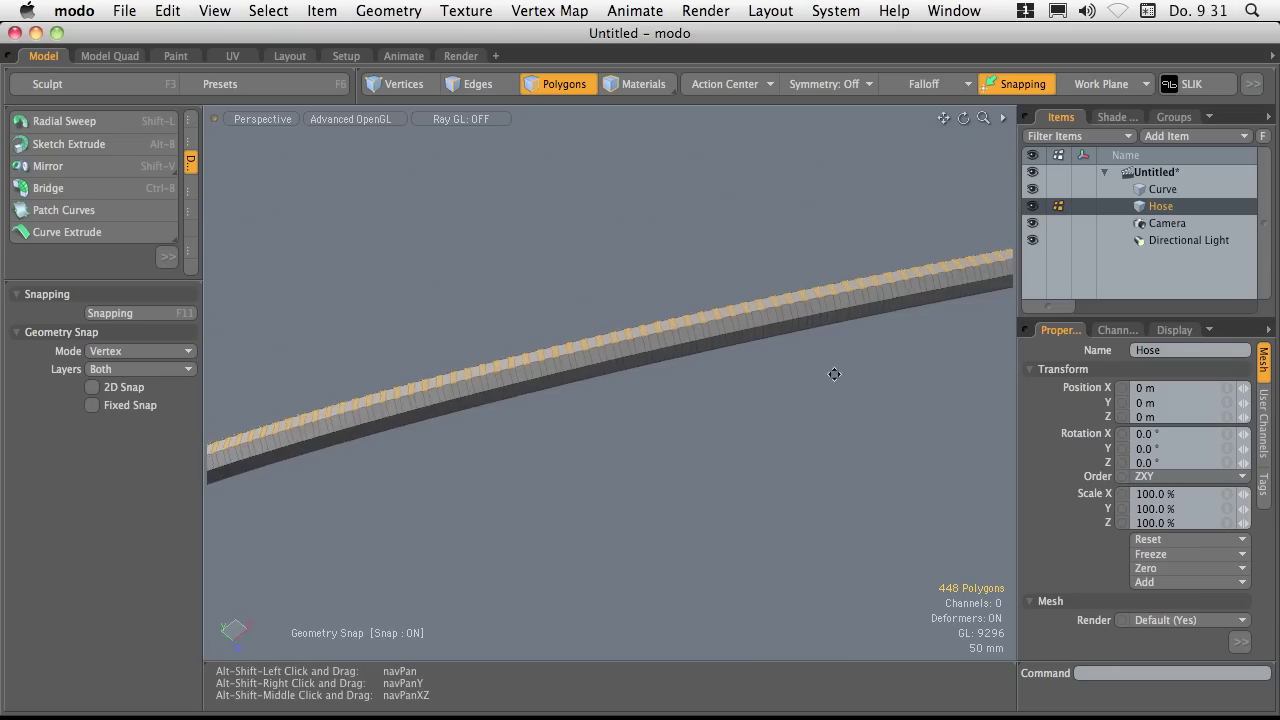
pyautogui.keyDown('alt'); pyautogui.keyDown('shift'); pyautogui.moveTo(940, 332); pyautogui.dragTo(771, 375); pyautogui.keyUp('shift'); pyautogui.keyUp('alt')
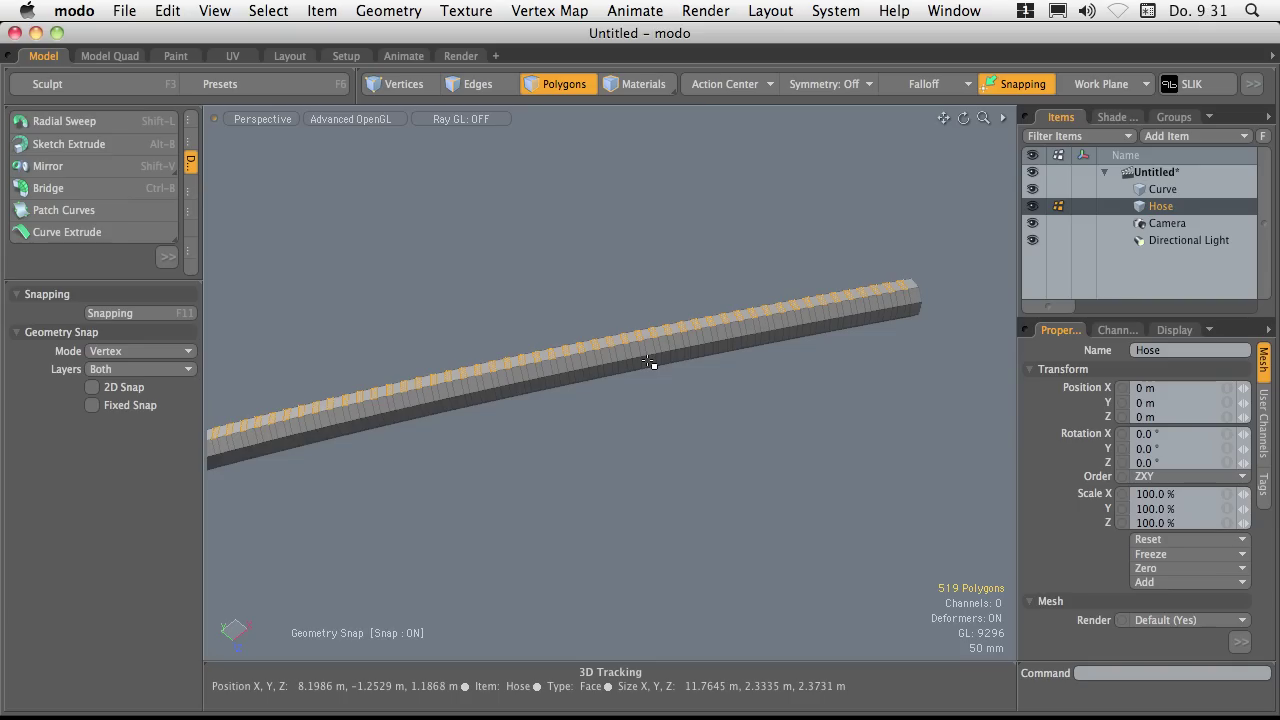
pyautogui.press('Up')
pyautogui.press('Up')
pyautogui.press('Up')
pyautogui.press('Up')
pyautogui.press('Up')
pyautogui.press('Up')
pyautogui.press('Up')
pyautogui.press('Up')
pyautogui.press('Up')
pyautogui.press('Up')
pyautogui.press('Up')
pyautogui.press('Up')
pyautogui.press('Up')
pyautogui.press('Up')
pyautogui.press('Up')
pyautogui.press('Up')
pyautogui.press('Up')
pyautogui.press('Up')
pyautogui.press('Up')
pyautogui.press('Up')
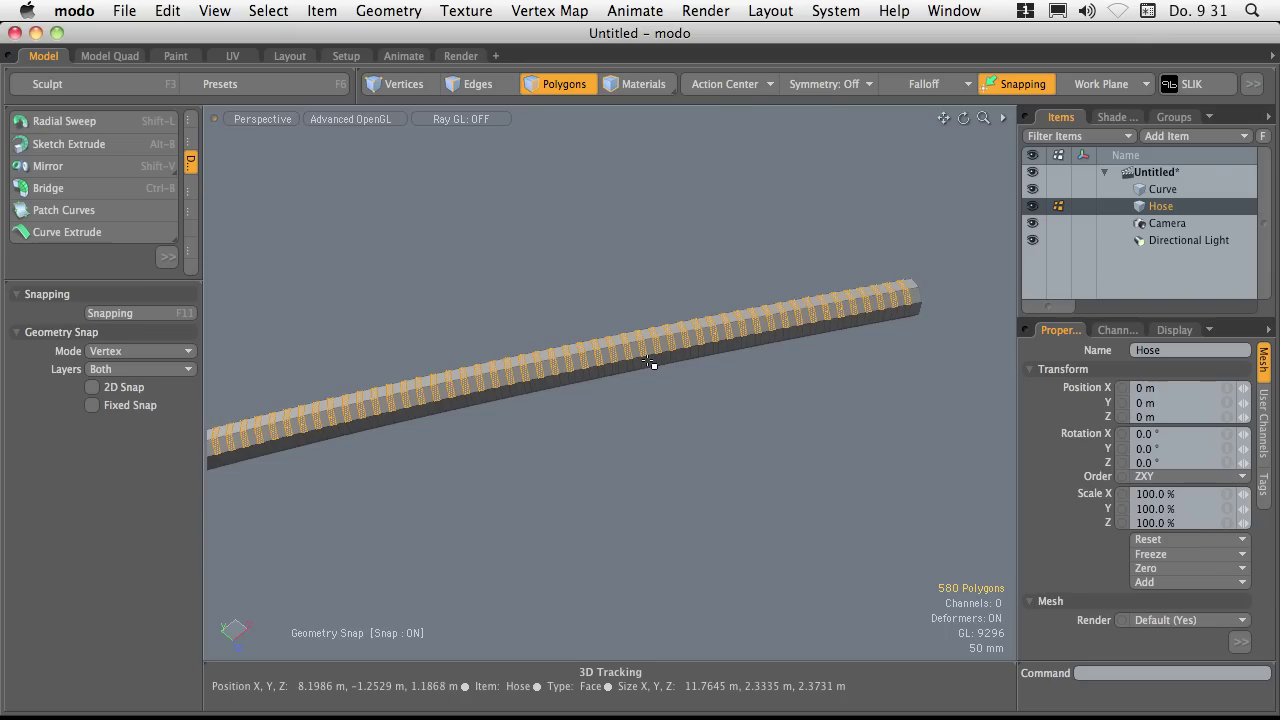
# Step: Expand the two rows of alternating polygons into complete polygon loops around the hose
pyautogui.keyDown('ctrl'); pyautogui.keyDown('alt'); pyautogui.moveTo(674, 391); pyautogui.dragTo(590, 400); pyautogui.keyUp('alt'); pyautogui.keyUp('ctrl')
pyautogui.keyDown('alt'); pyautogui.moveTo(731, 448); pyautogui.dragTo(383, 478); pyautogui.keyUp('alt')
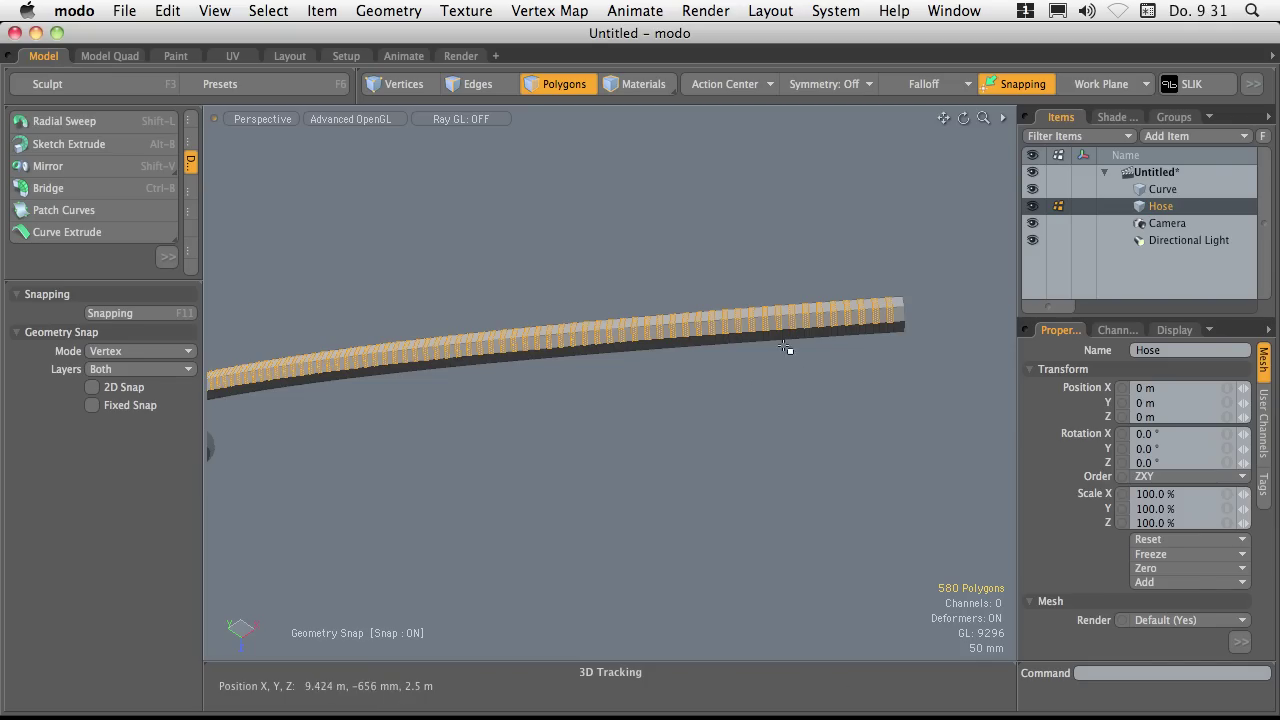
pyautogui.press('d')
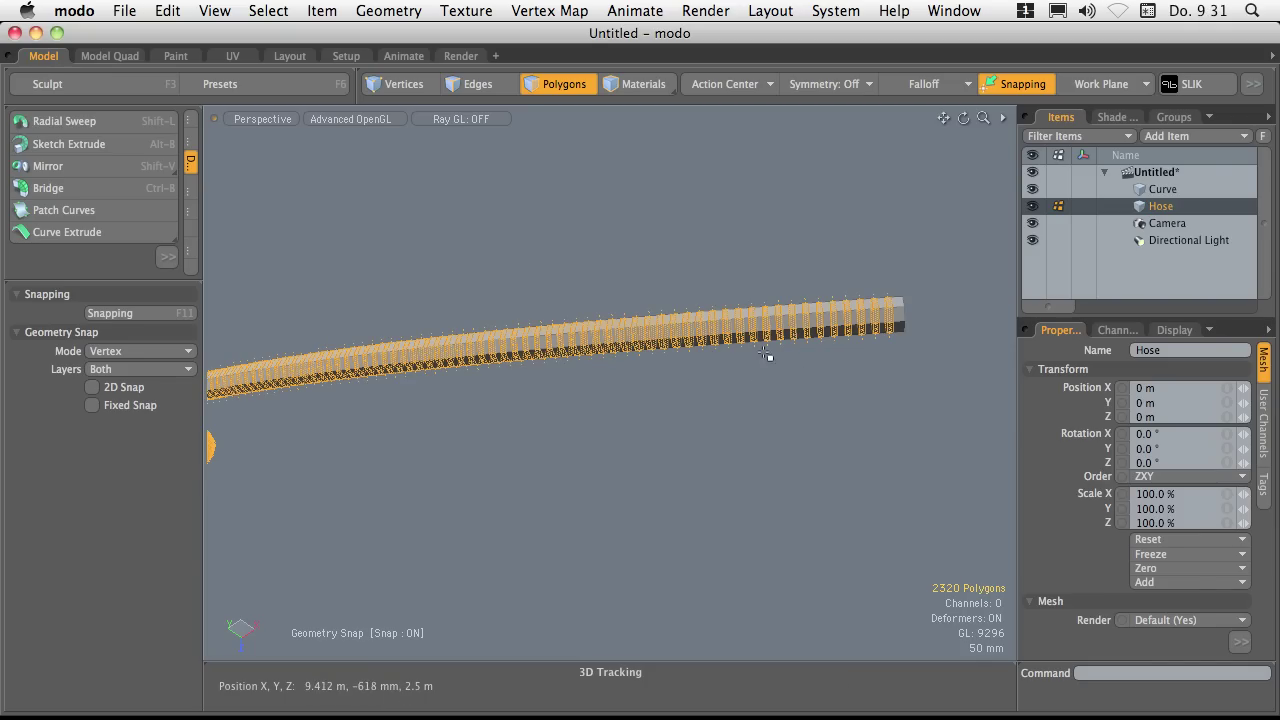
# Step: Bevel the selected polygon bands inward with a Shift of -11.6 mm and Group Polygons on, and clear the selection
pyautogui.moveTo(806, 349)
pyautogui.keyDown('alt'); pyautogui.mouseDown()
pyautogui.moveTo(834, 342)
pyautogui.moveTo(571, 383)
pyautogui.moveTo(710, 381)
pyautogui.moveTo(780, 349)
pyautogui.moveTo(729, 342)
pyautogui.moveTo(749, 352)
pyautogui.moveTo(816, 328)
pyautogui.mouseUp(); pyautogui.keyUp('alt')
pyautogui.keyDown('alt'); pyautogui.keyDown('shift'); pyautogui.moveTo(674, 354); pyautogui.dragTo(678, 308); pyautogui.keyUp('shift'); pyautogui.keyUp('alt')
pyautogui.keyDown('ctrl'); pyautogui.keyDown('alt'); pyautogui.moveTo(778, 326); pyautogui.dragTo(745, 382); pyautogui.keyUp('alt'); pyautogui.keyUp('ctrl')
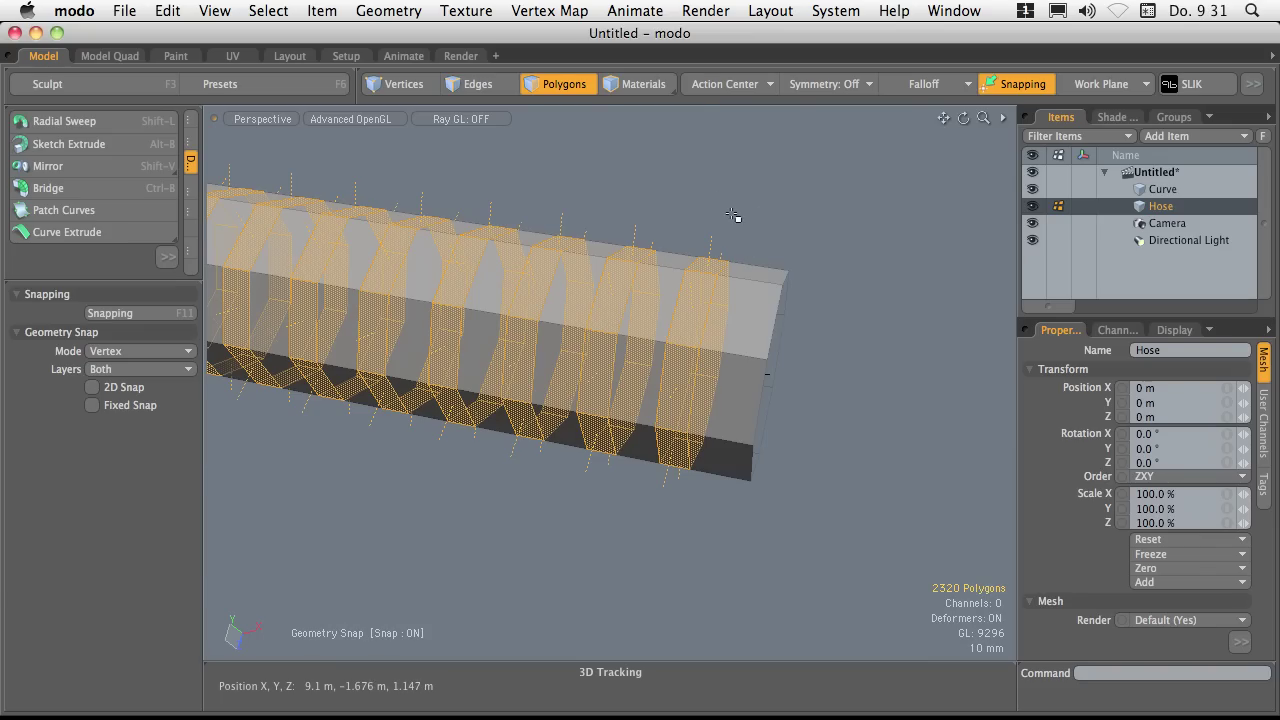
pyautogui.press('b')
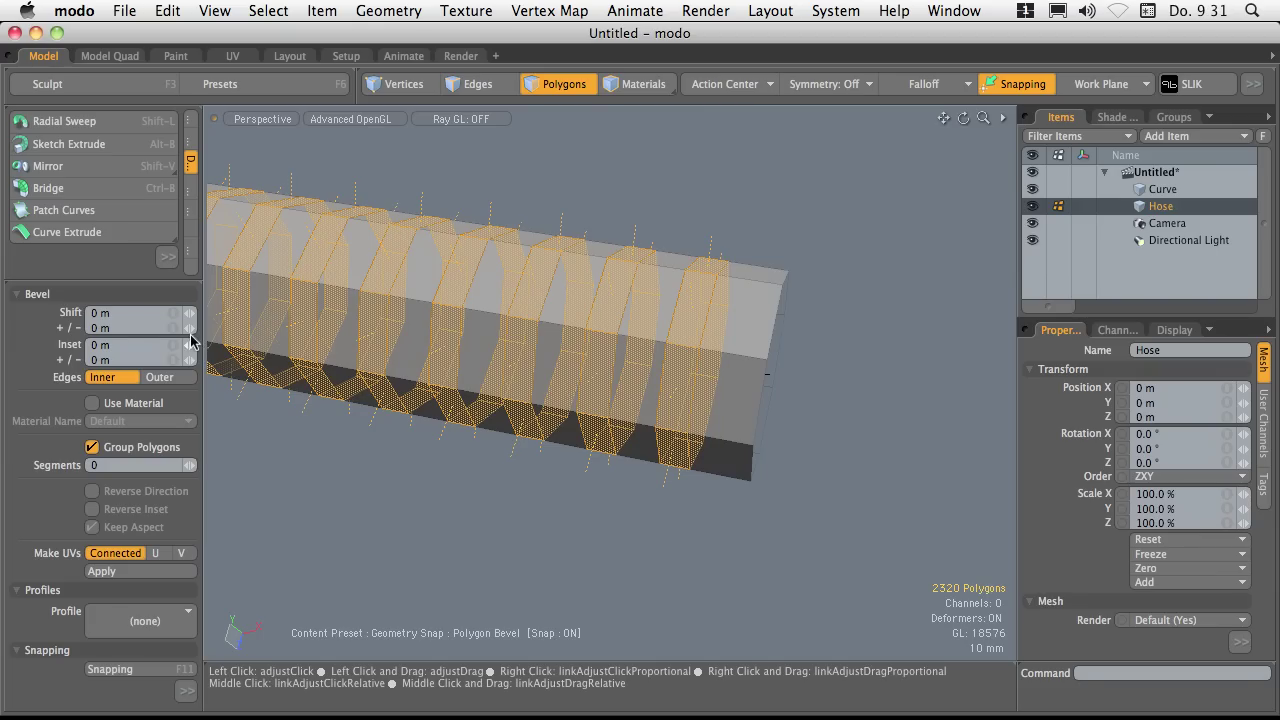
pyautogui.moveTo(190, 318); pyautogui.dragTo(190, 318)
pyautogui.keyDown('ctrl'); pyautogui.keyDown('alt'); pyautogui.moveTo(671, 355); pyautogui.dragTo(440, 335); pyautogui.keyUp('alt'); pyautogui.keyUp('ctrl')
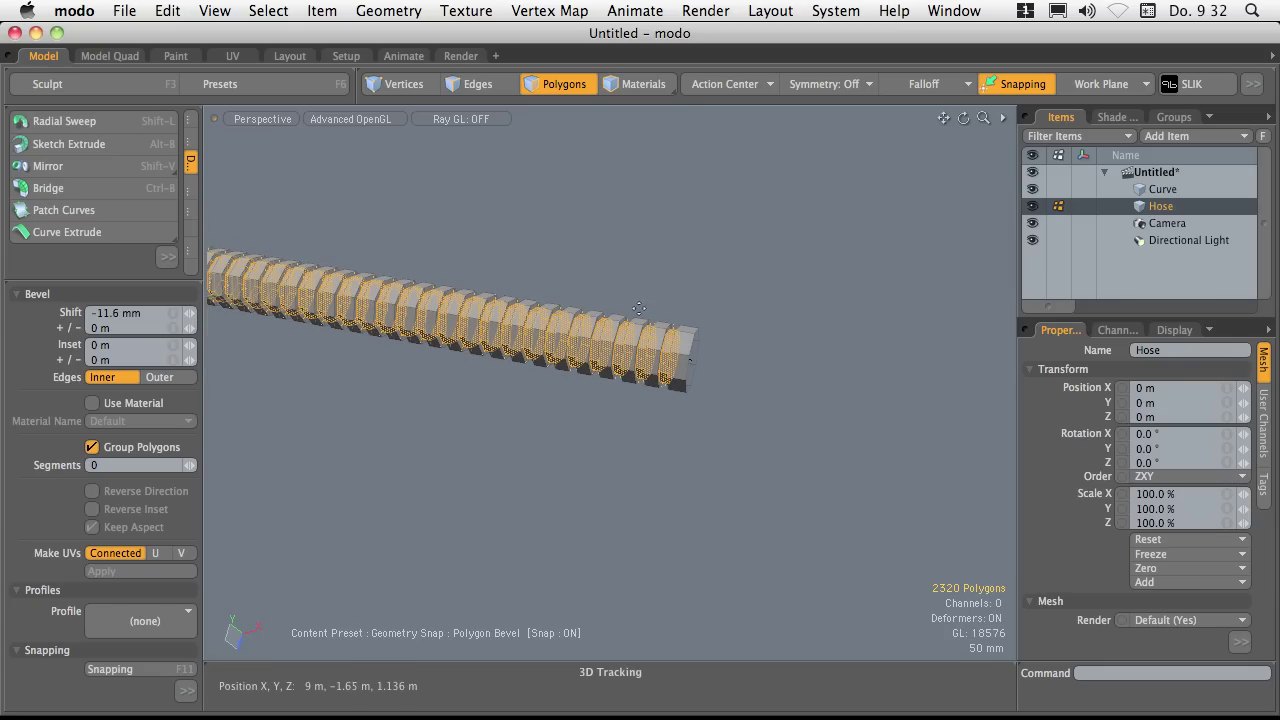
pyautogui.press('q')
pyautogui.click(656, 289)
# Step: Turn on subdivision surface smoothing for the hose mesh and inspect the ribbed hose over its full length
pyautogui.keyDown('alt'); pyautogui.keyDown('shift'); pyautogui.moveTo(454, 391); pyautogui.dragTo(686, 450); pyautogui.keyUp('shift'); pyautogui.keyUp('alt')
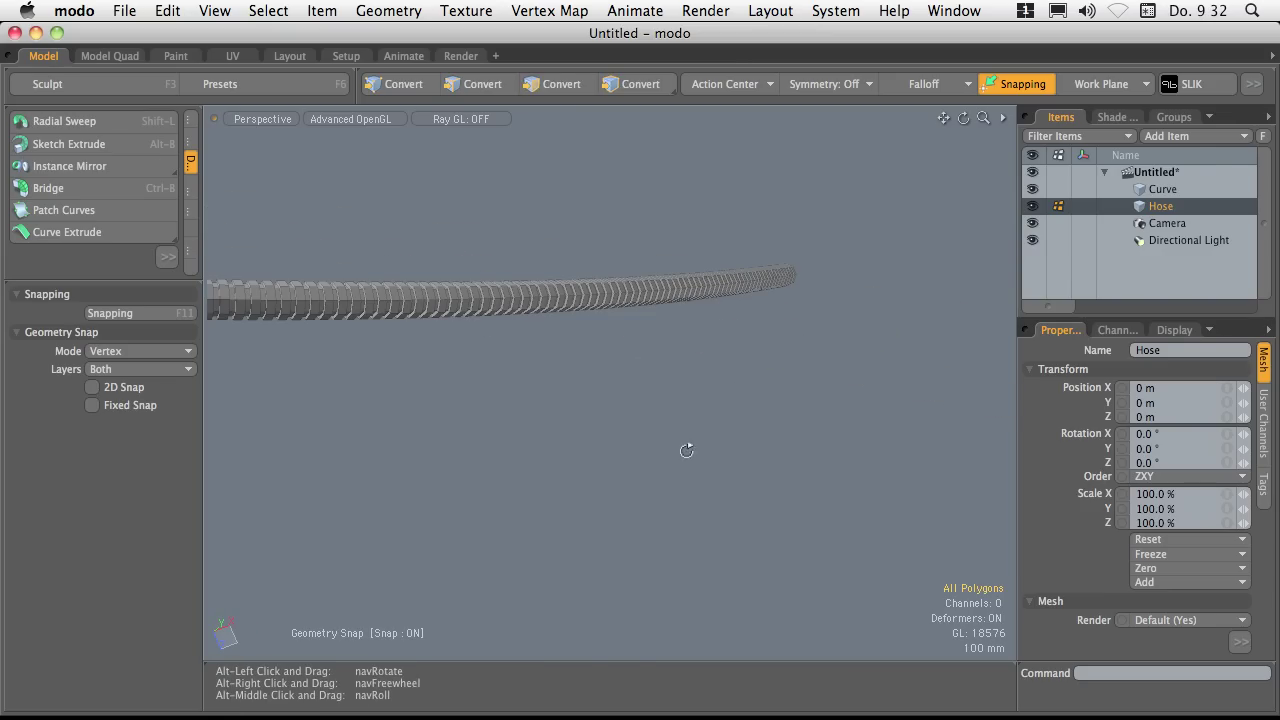
pyautogui.press('Tab')
pyautogui.keyDown('ctrl'); pyautogui.keyDown('alt'); pyautogui.moveTo(543, 371); pyautogui.dragTo(634, 388); pyautogui.keyUp('alt'); pyautogui.keyUp('ctrl')
pyautogui.keyDown('alt'); pyautogui.keyDown('shift'); pyautogui.moveTo(450, 392); pyautogui.dragTo(637, 296); pyautogui.keyUp('shift'); pyautogui.keyUp('alt')
pyautogui.keyDown('ctrl'); pyautogui.keyDown('alt'); pyautogui.moveTo(497, 457); pyautogui.dragTo(550, 459); pyautogui.keyUp('alt'); pyautogui.keyUp('ctrl')
pyautogui.keyDown('alt'); pyautogui.keyDown('shift'); pyautogui.moveTo(456, 479); pyautogui.dragTo(454, 380); pyautogui.keyUp('shift'); pyautogui.keyUp('alt')
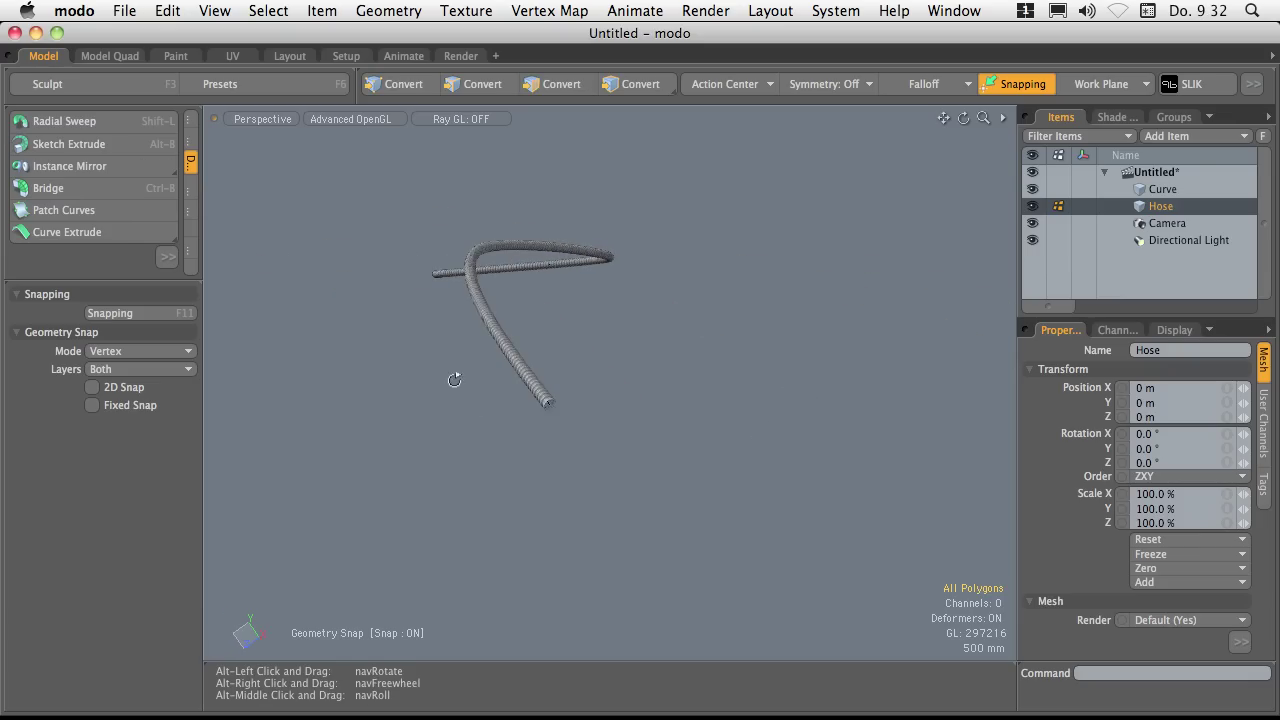